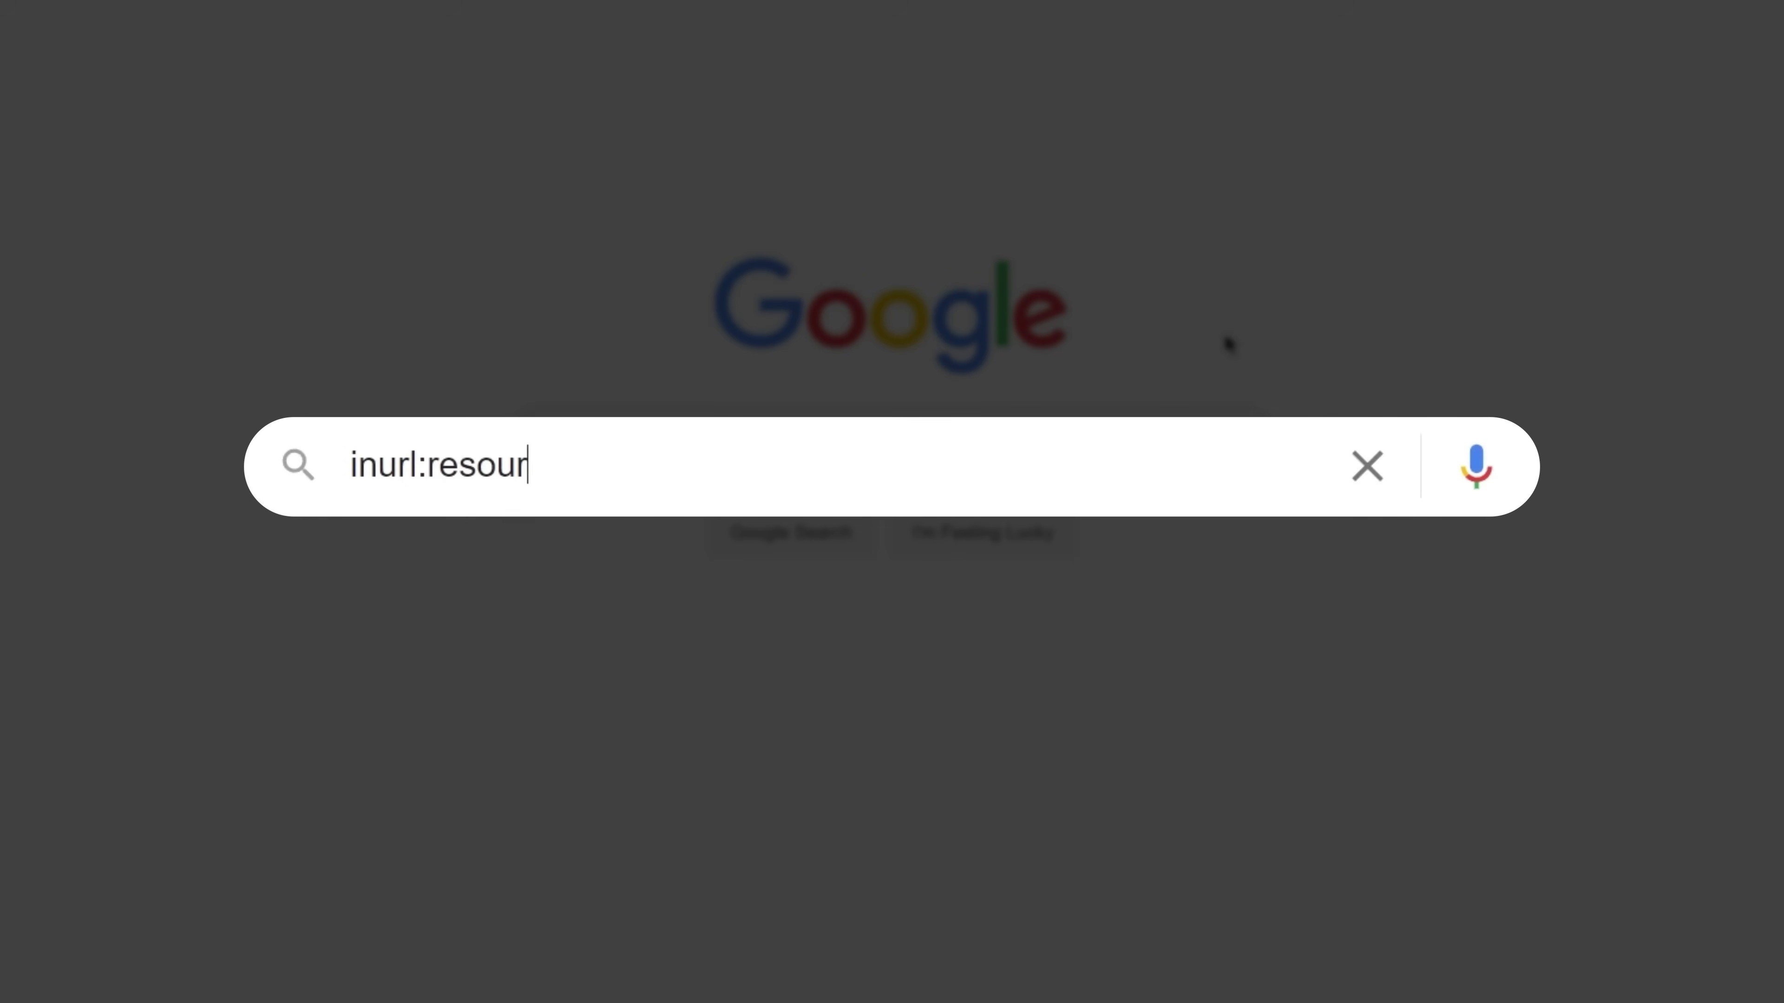
Search Google for inurl:resources.html search engine optimization and scan the resource-page results.
{"action": "type", "text": "arch en"}
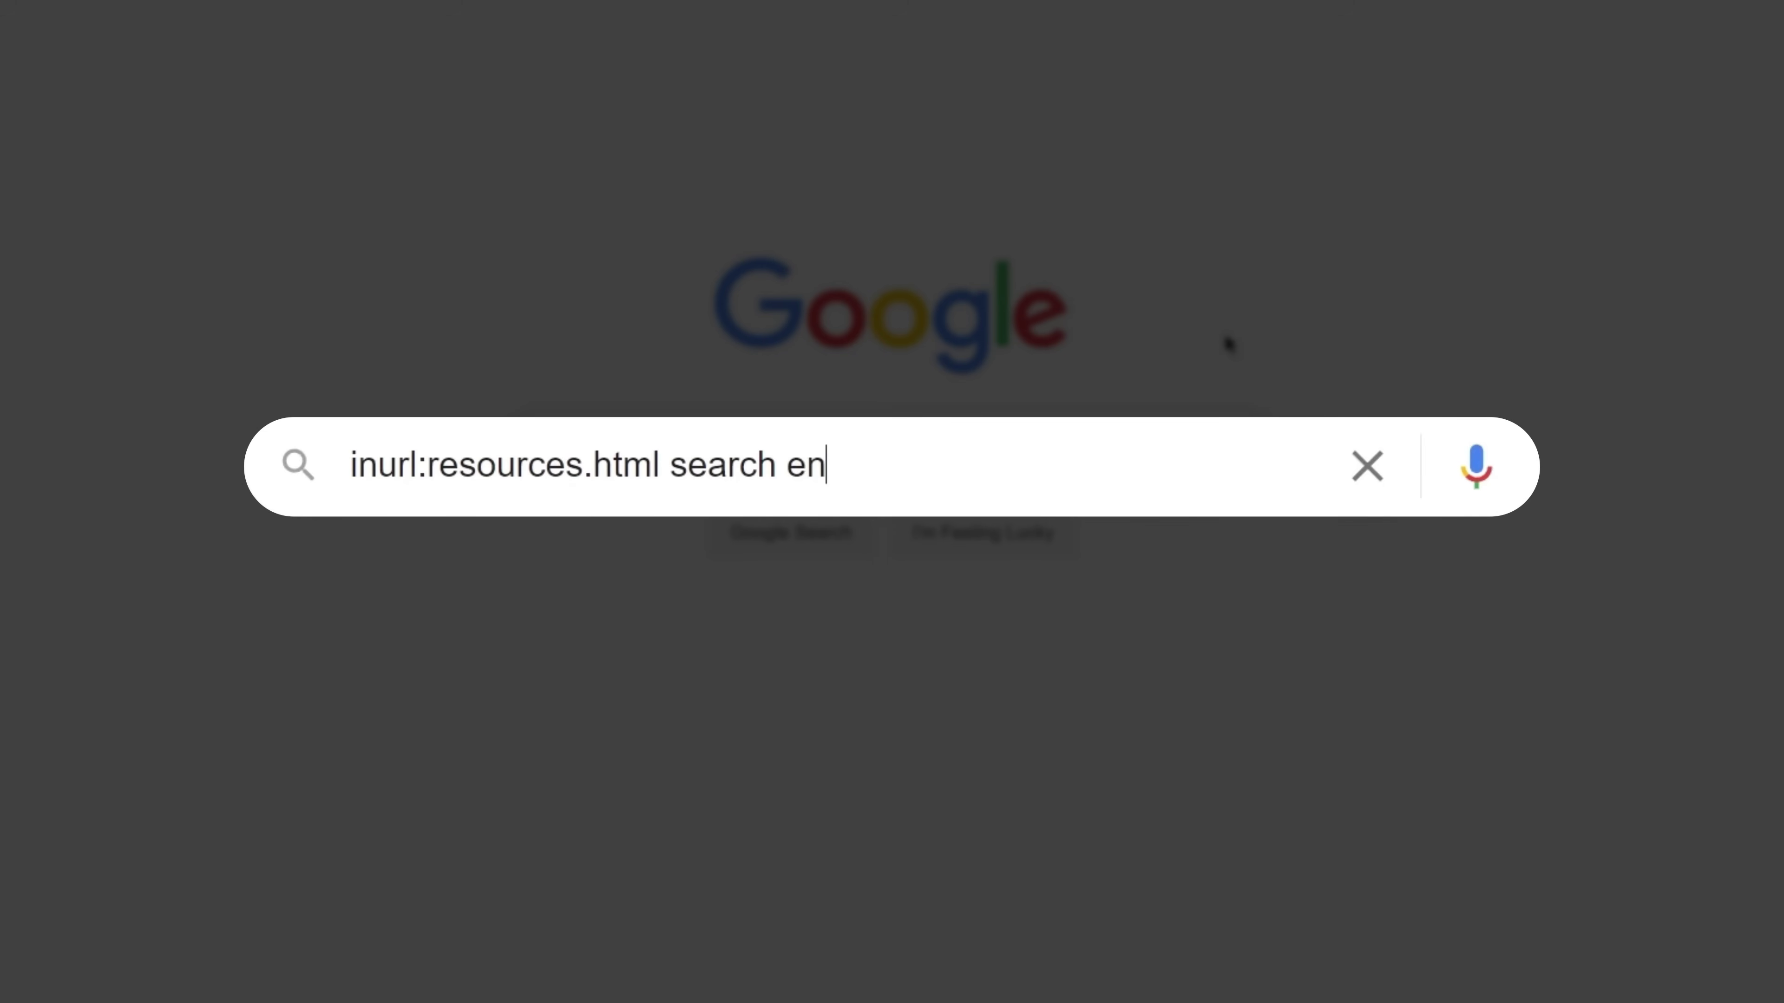
{"action": "type", "text": "gine optimization"}
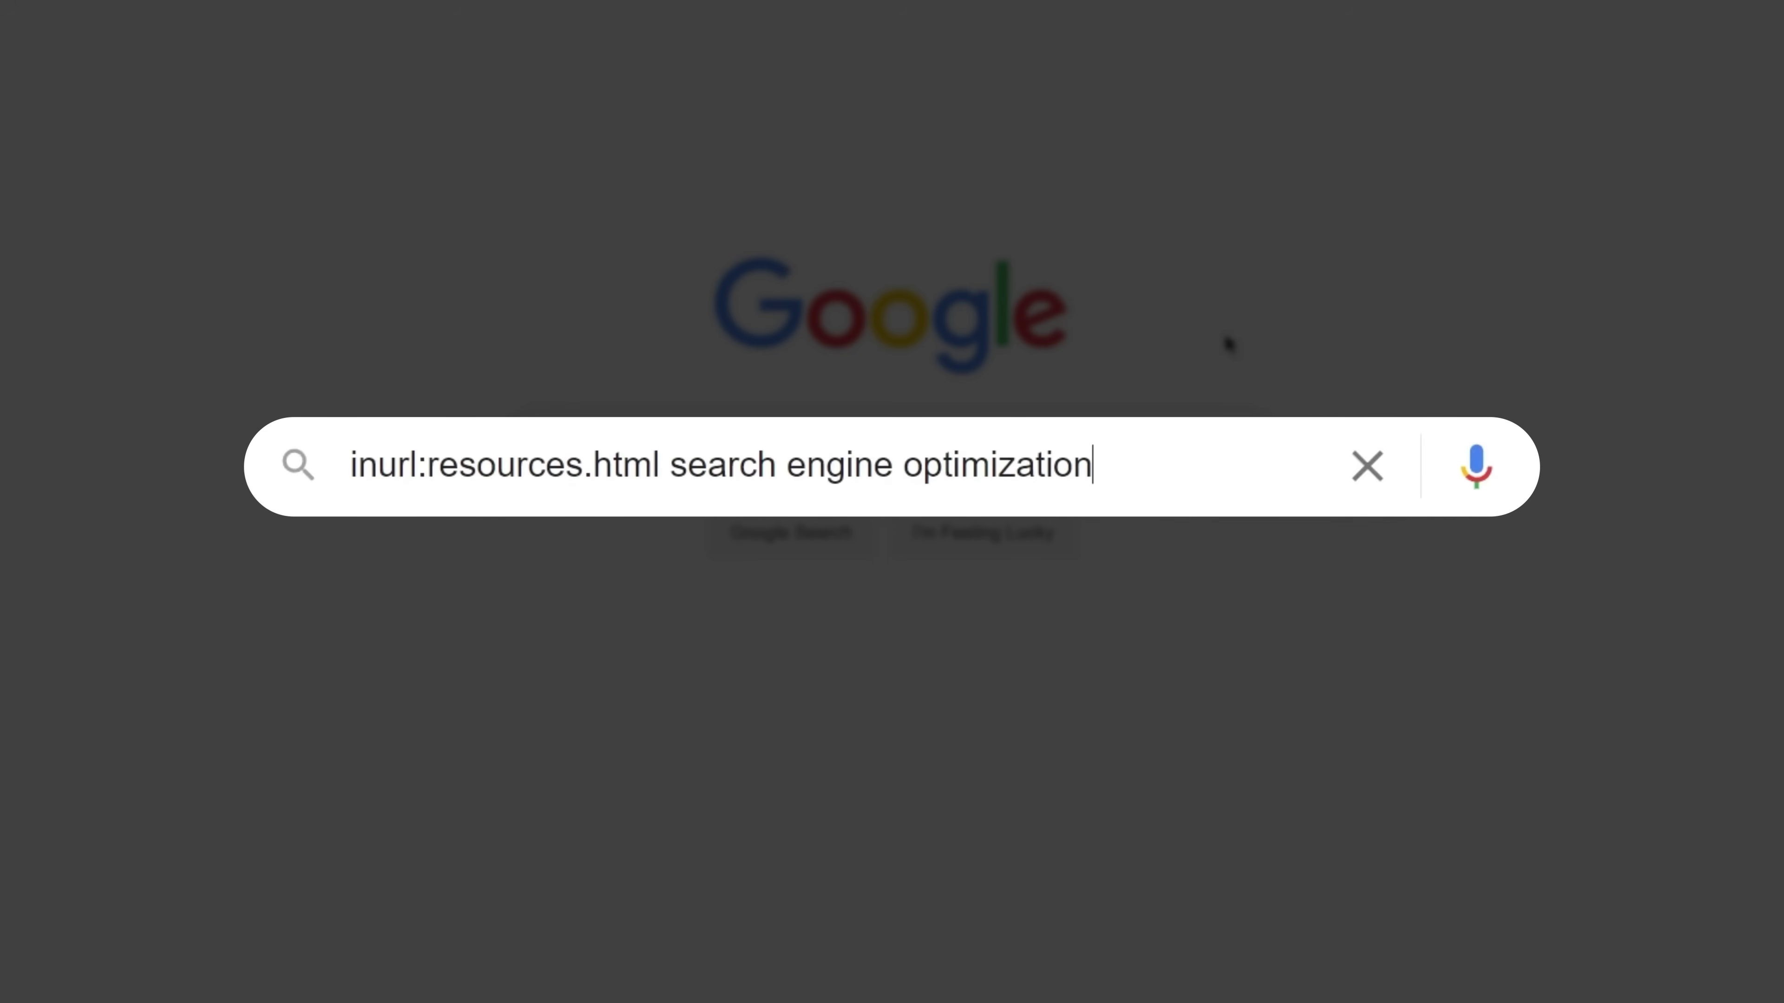
{"action": "key", "text": "Return"}
{"action": "scroll", "coordinate": [1115, 282], "scroll_direction": "down", "scroll_amount": 2}
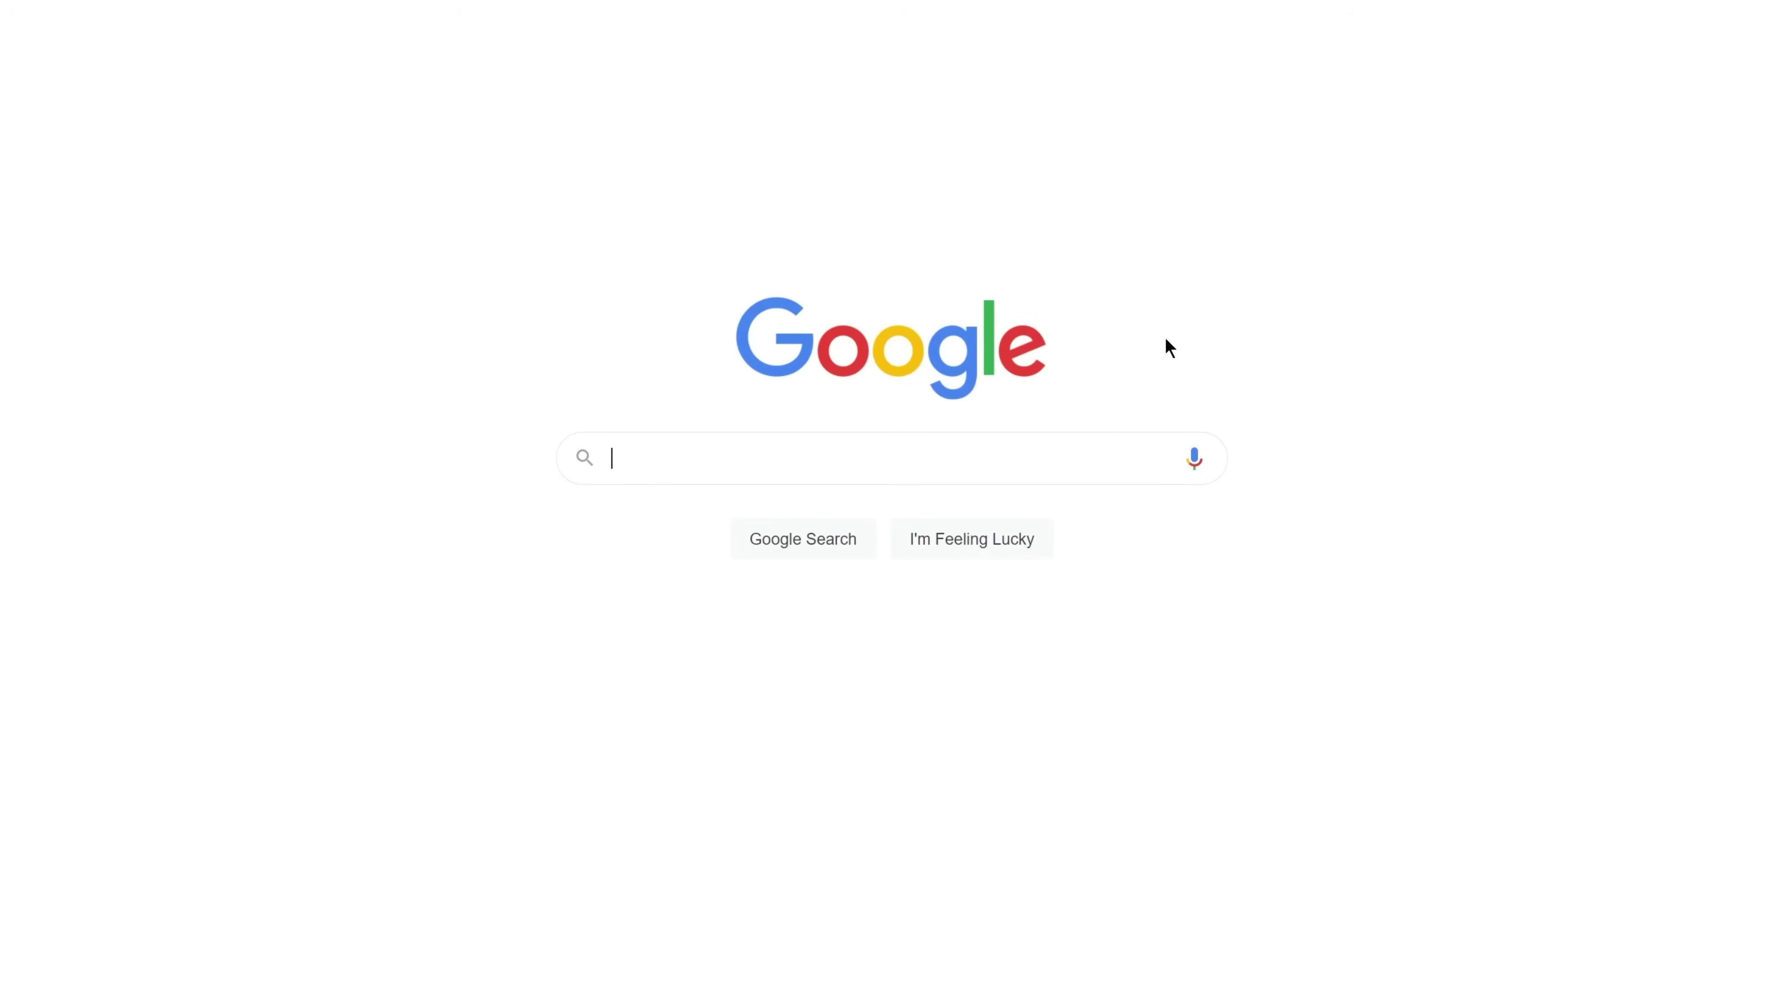
Run the Google search site:muckrack.com inurl:articles "search engine optimization".
{"action": "type", "text": "site"}
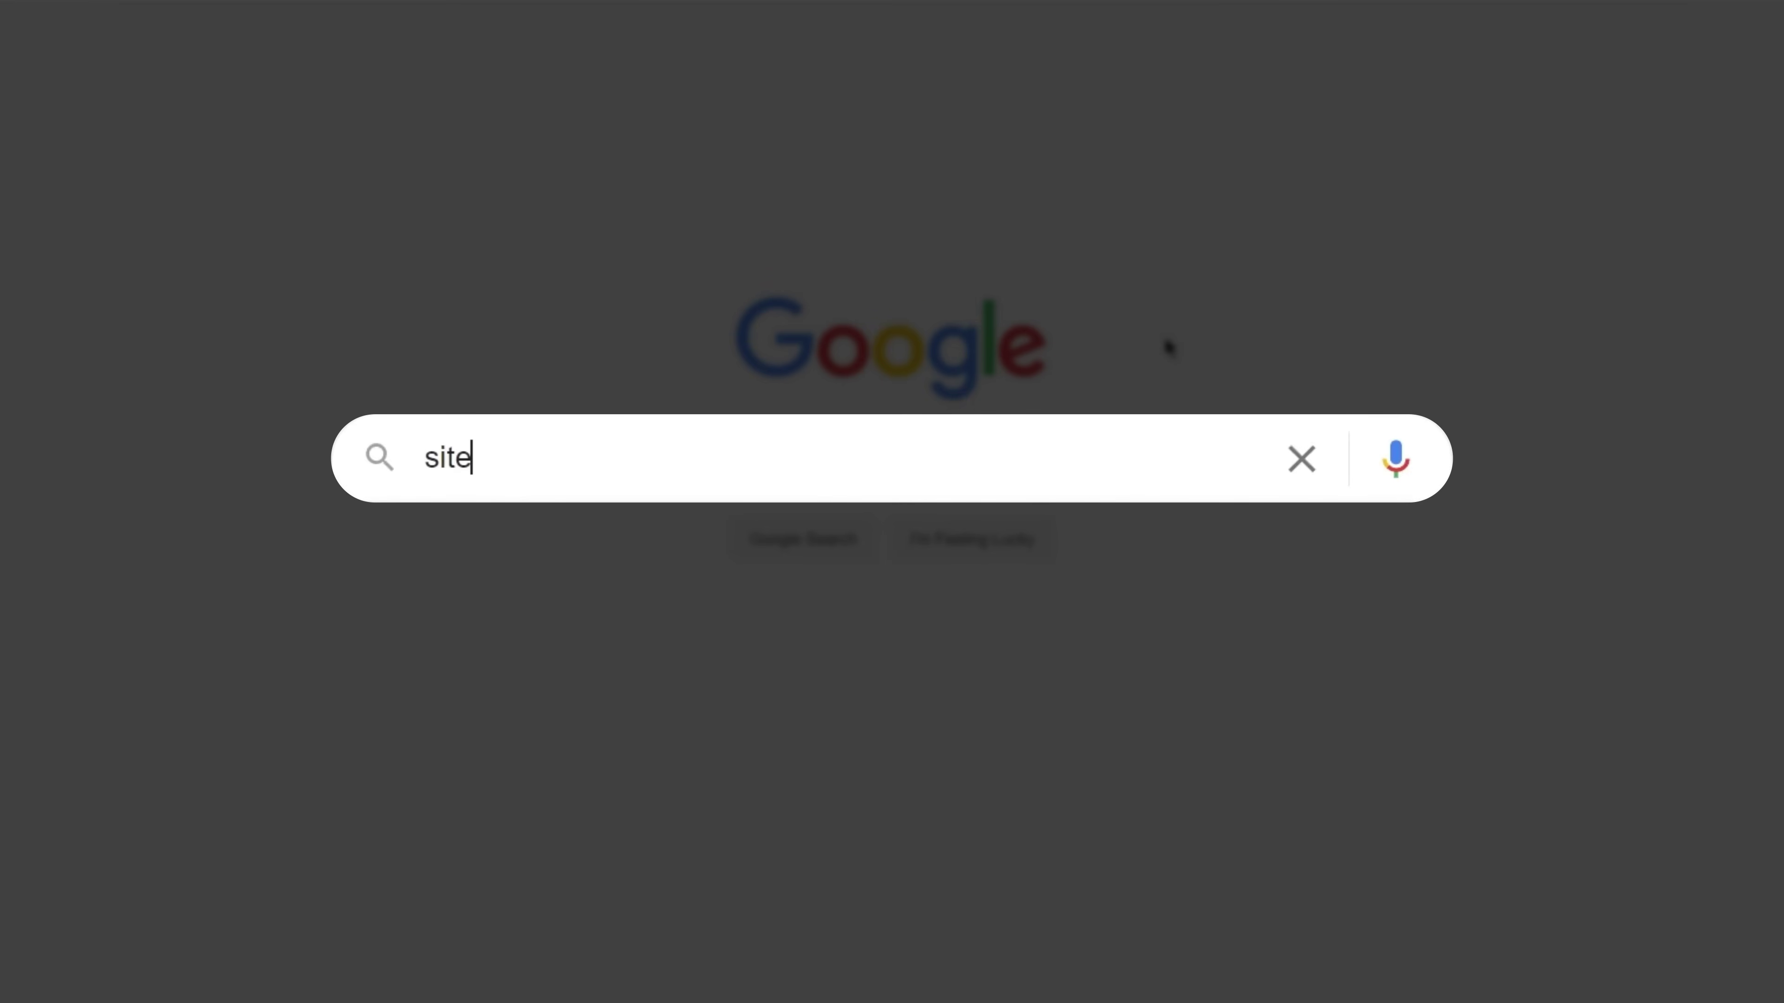
{"action": "type", "text": ":muckrack.com inurl:articles \"search engine optimization"}
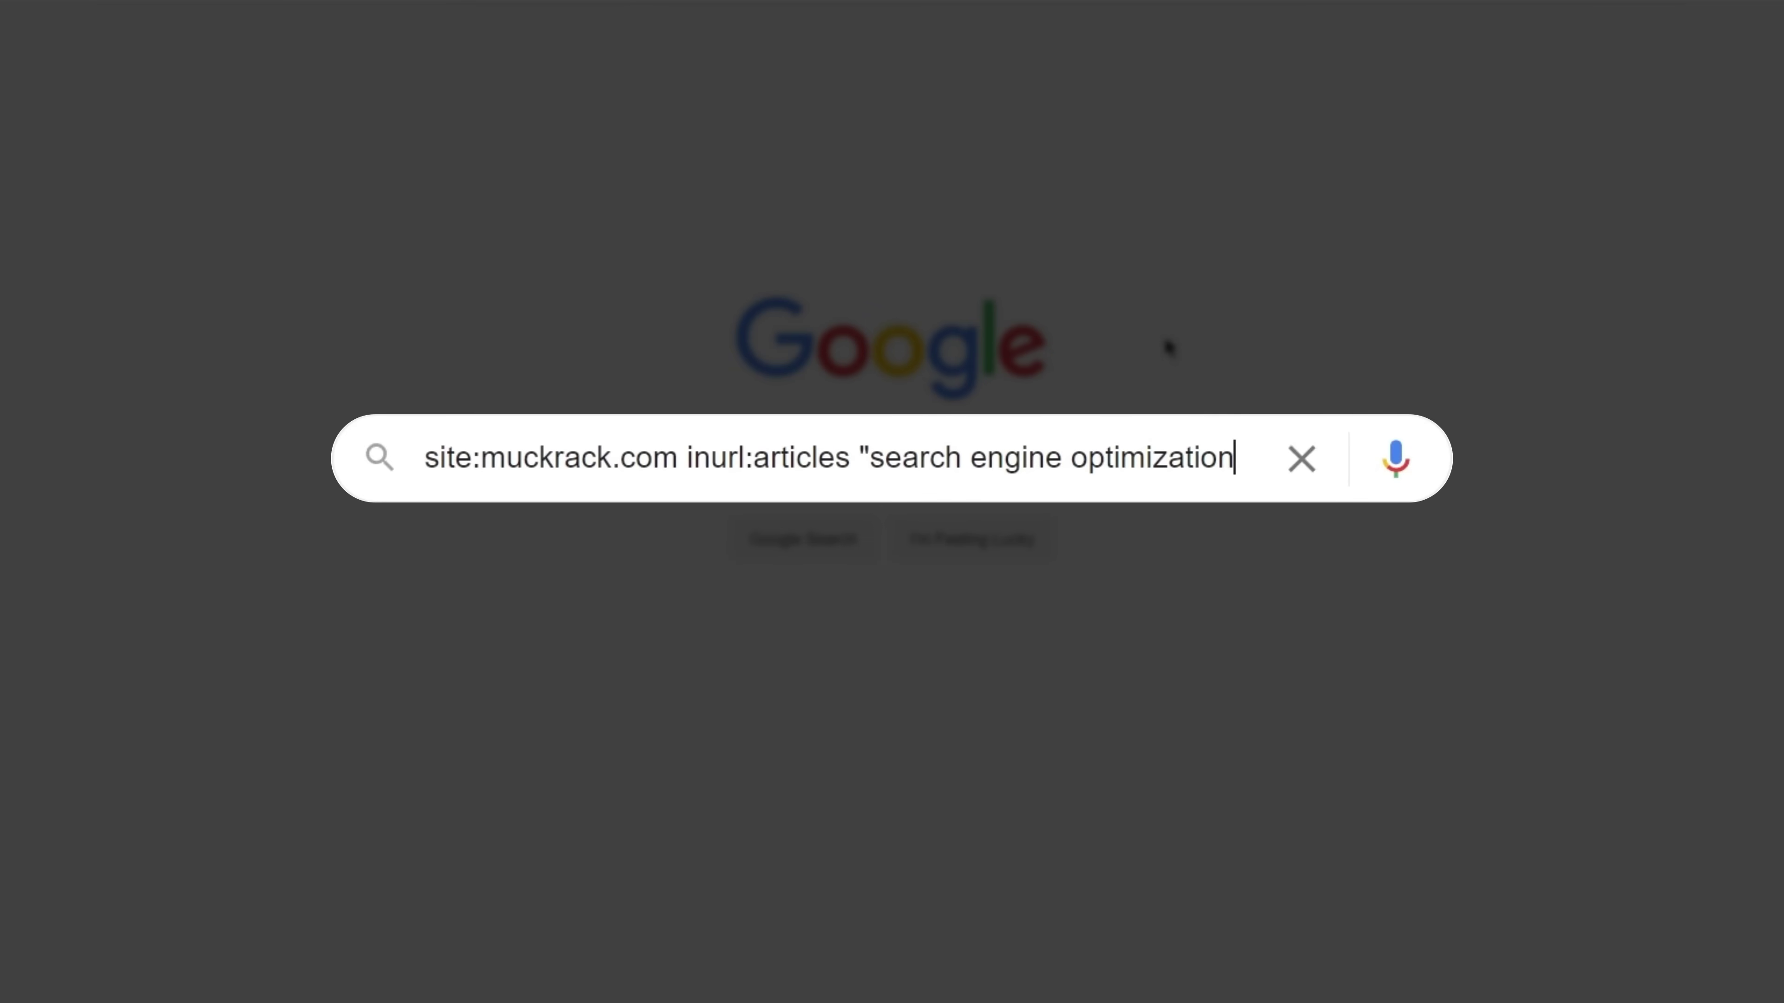
{"action": "key", "text": "Return"}
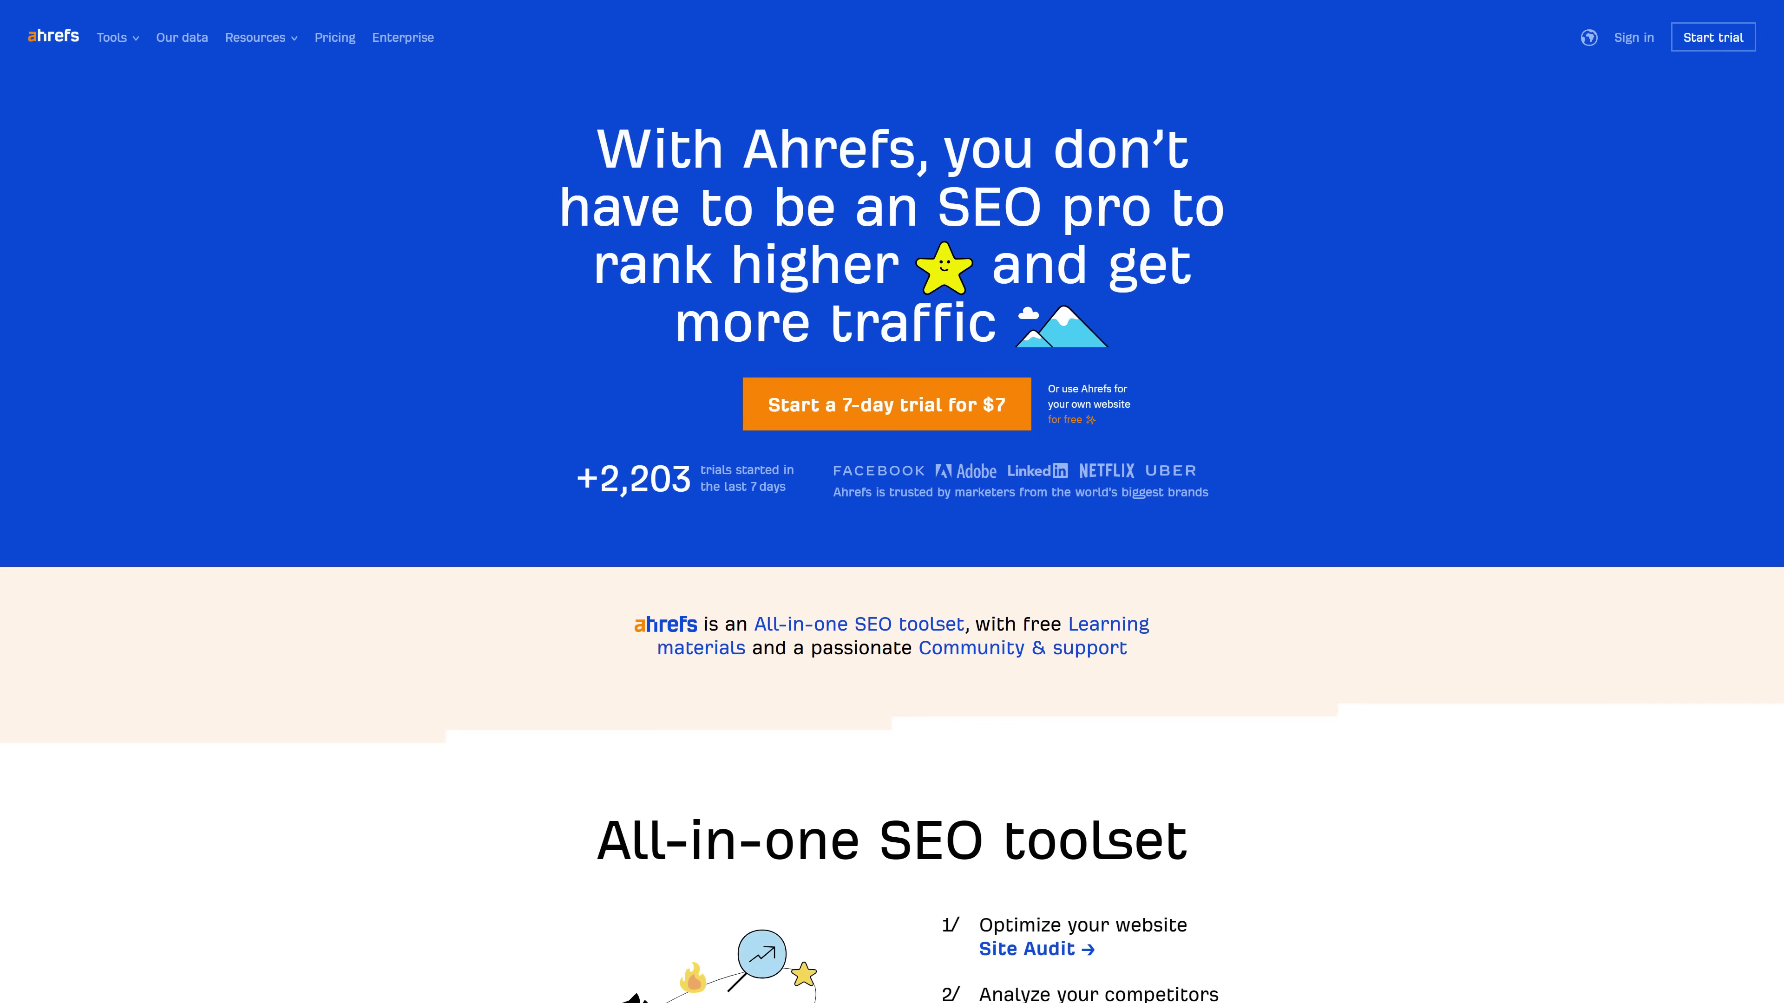
Scroll down the Ahrefs homepage toward the Site Explorer tool.
{"action": "scroll", "coordinate": [892, 501], "scroll_direction": "down", "scroll_amount": 10}
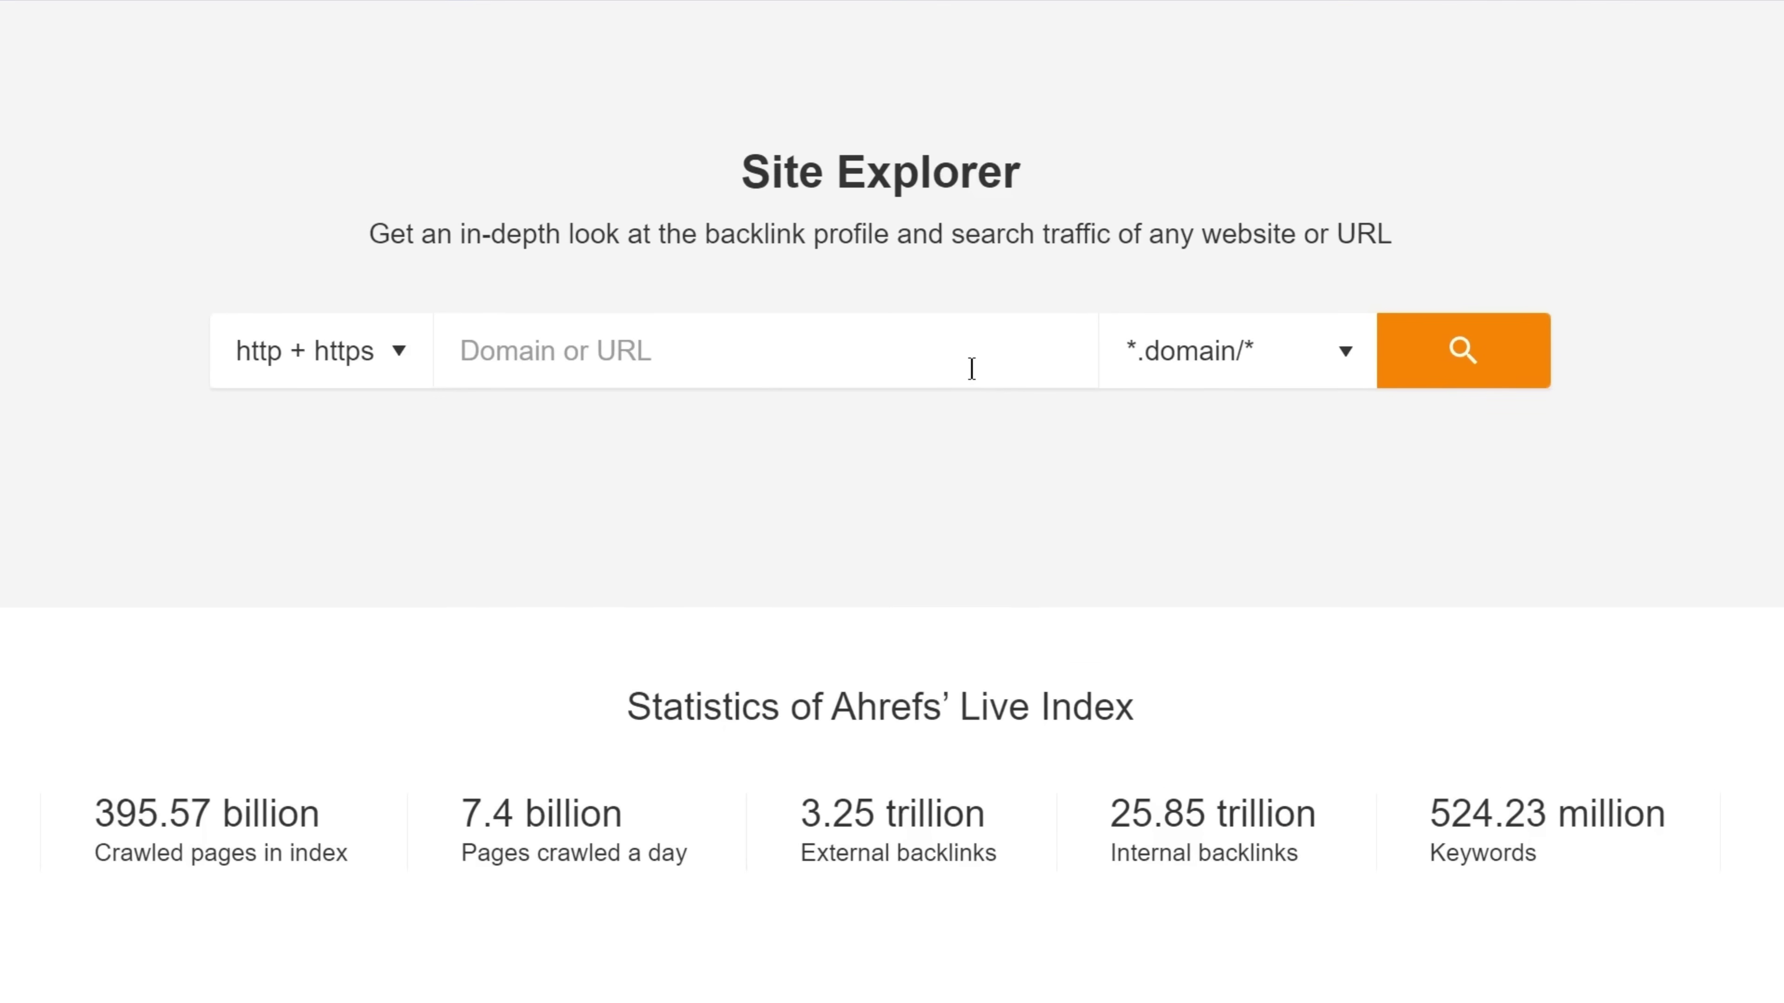
Look up the NerdWallet how-to-budget article in Site Explorer and show its backlinks.
{"action": "left_click", "coordinate": [932, 226]}
{"action": "type", "text": "www.nerdwallet.com/article/finance/how-to-budget"}
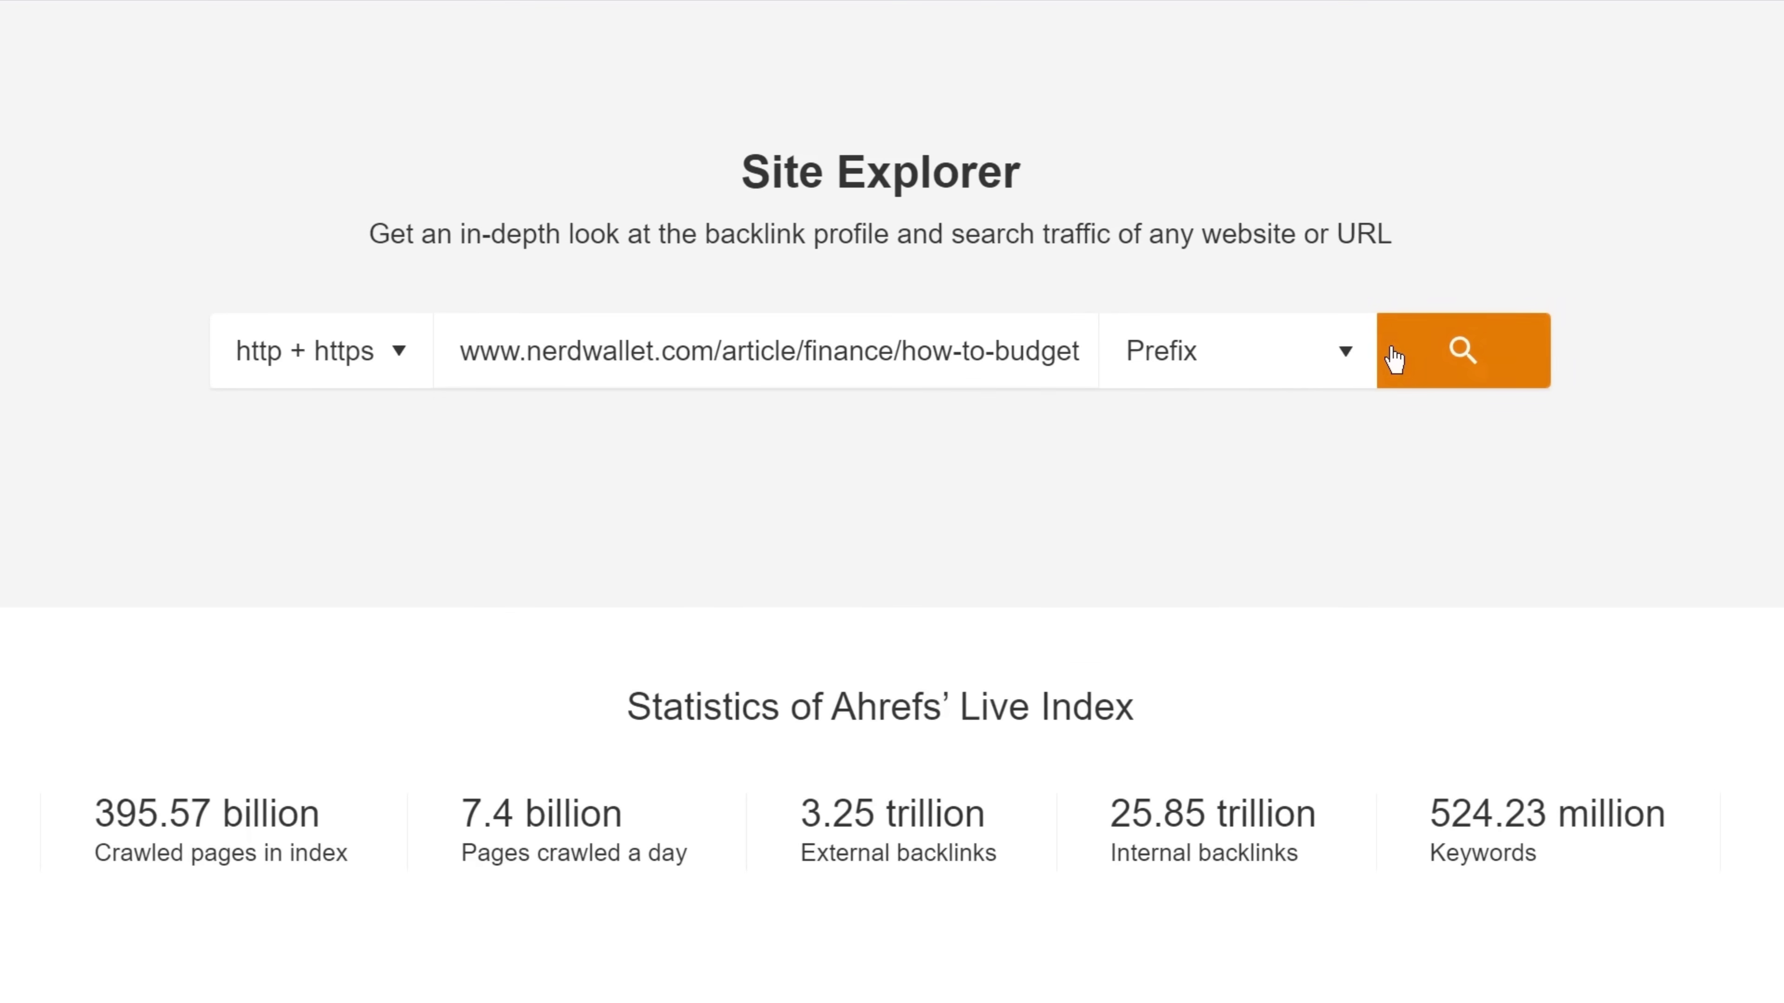
{"action": "left_click", "coordinate": [1402, 363]}
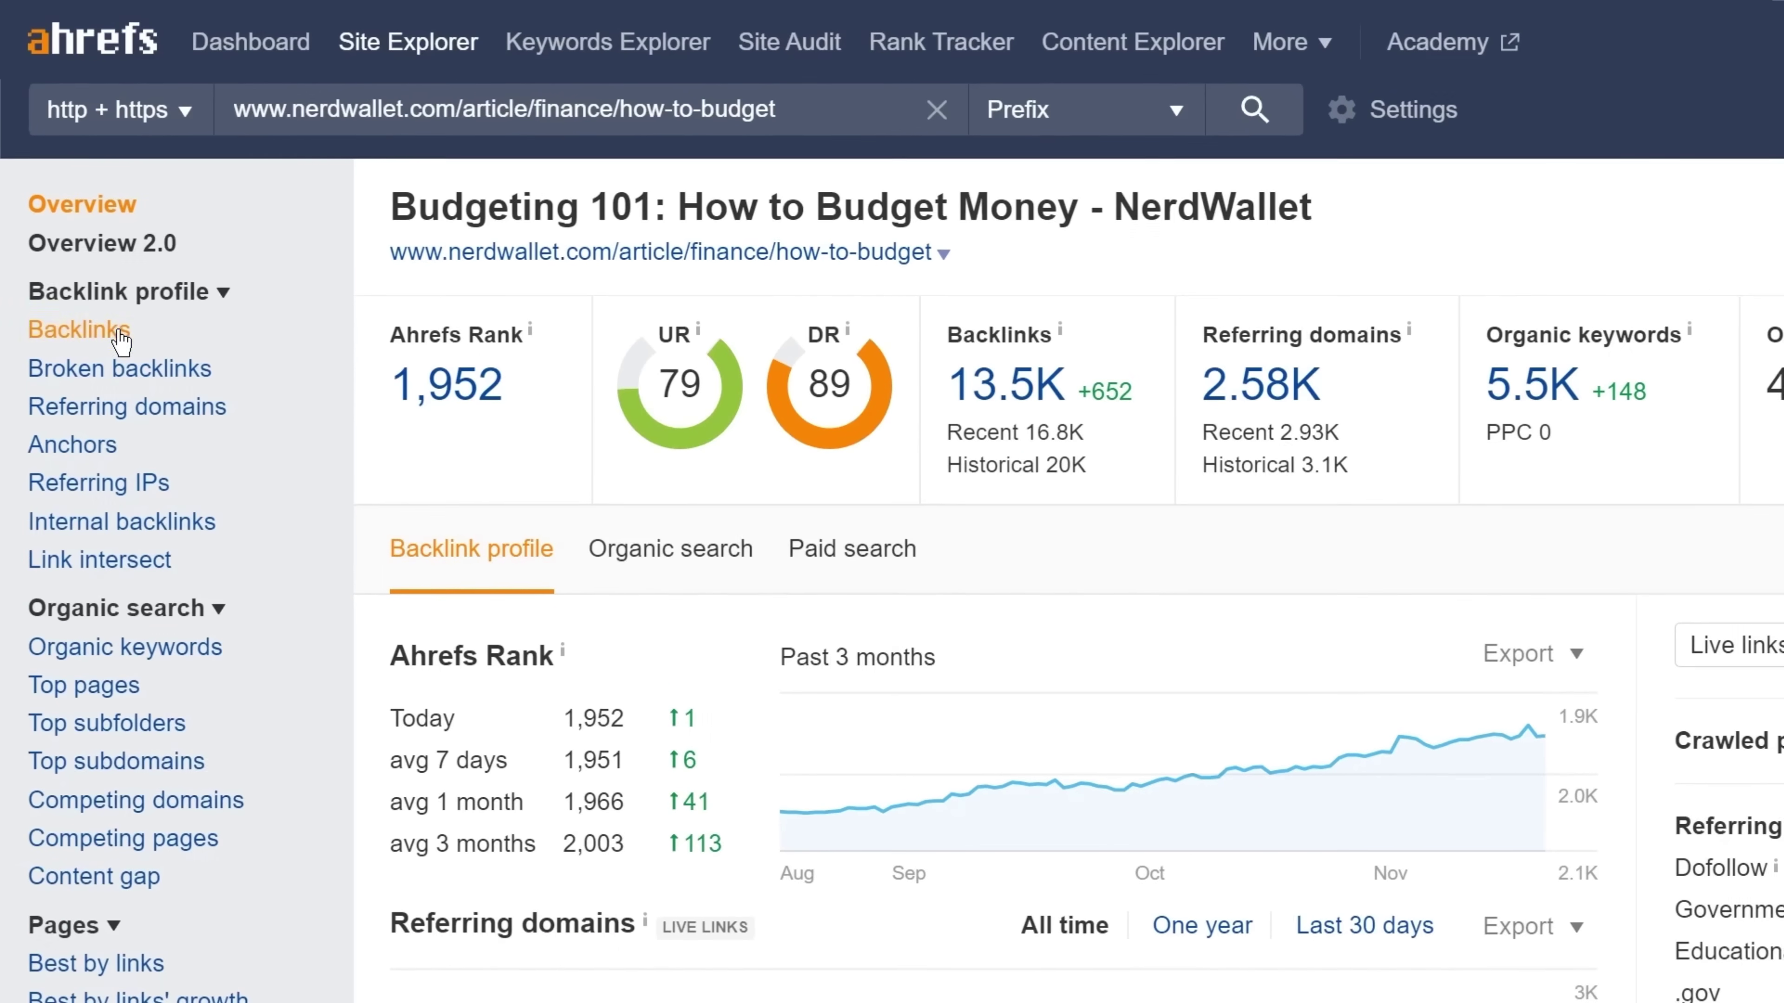
{"action": "left_click", "coordinate": [116, 337]}
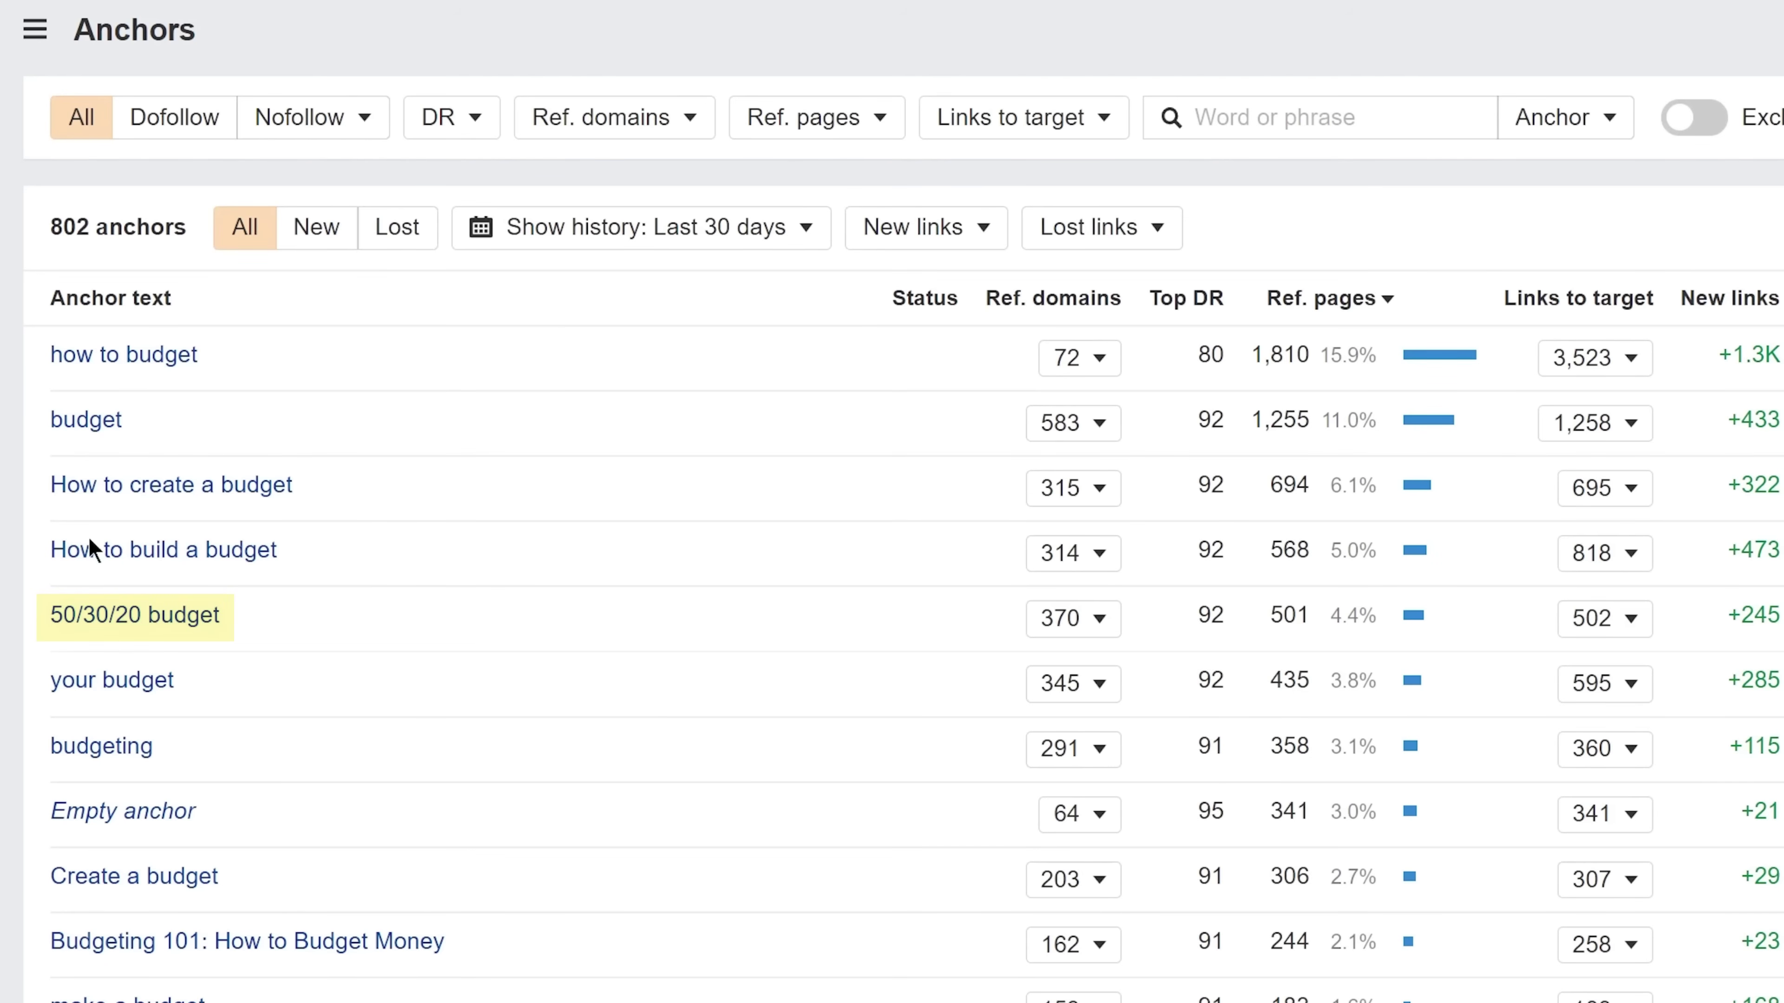
Filter the article's backlinks to the 502 using the "50/30/20 budget" anchor.
{"action": "left_click", "coordinate": [165, 615]}
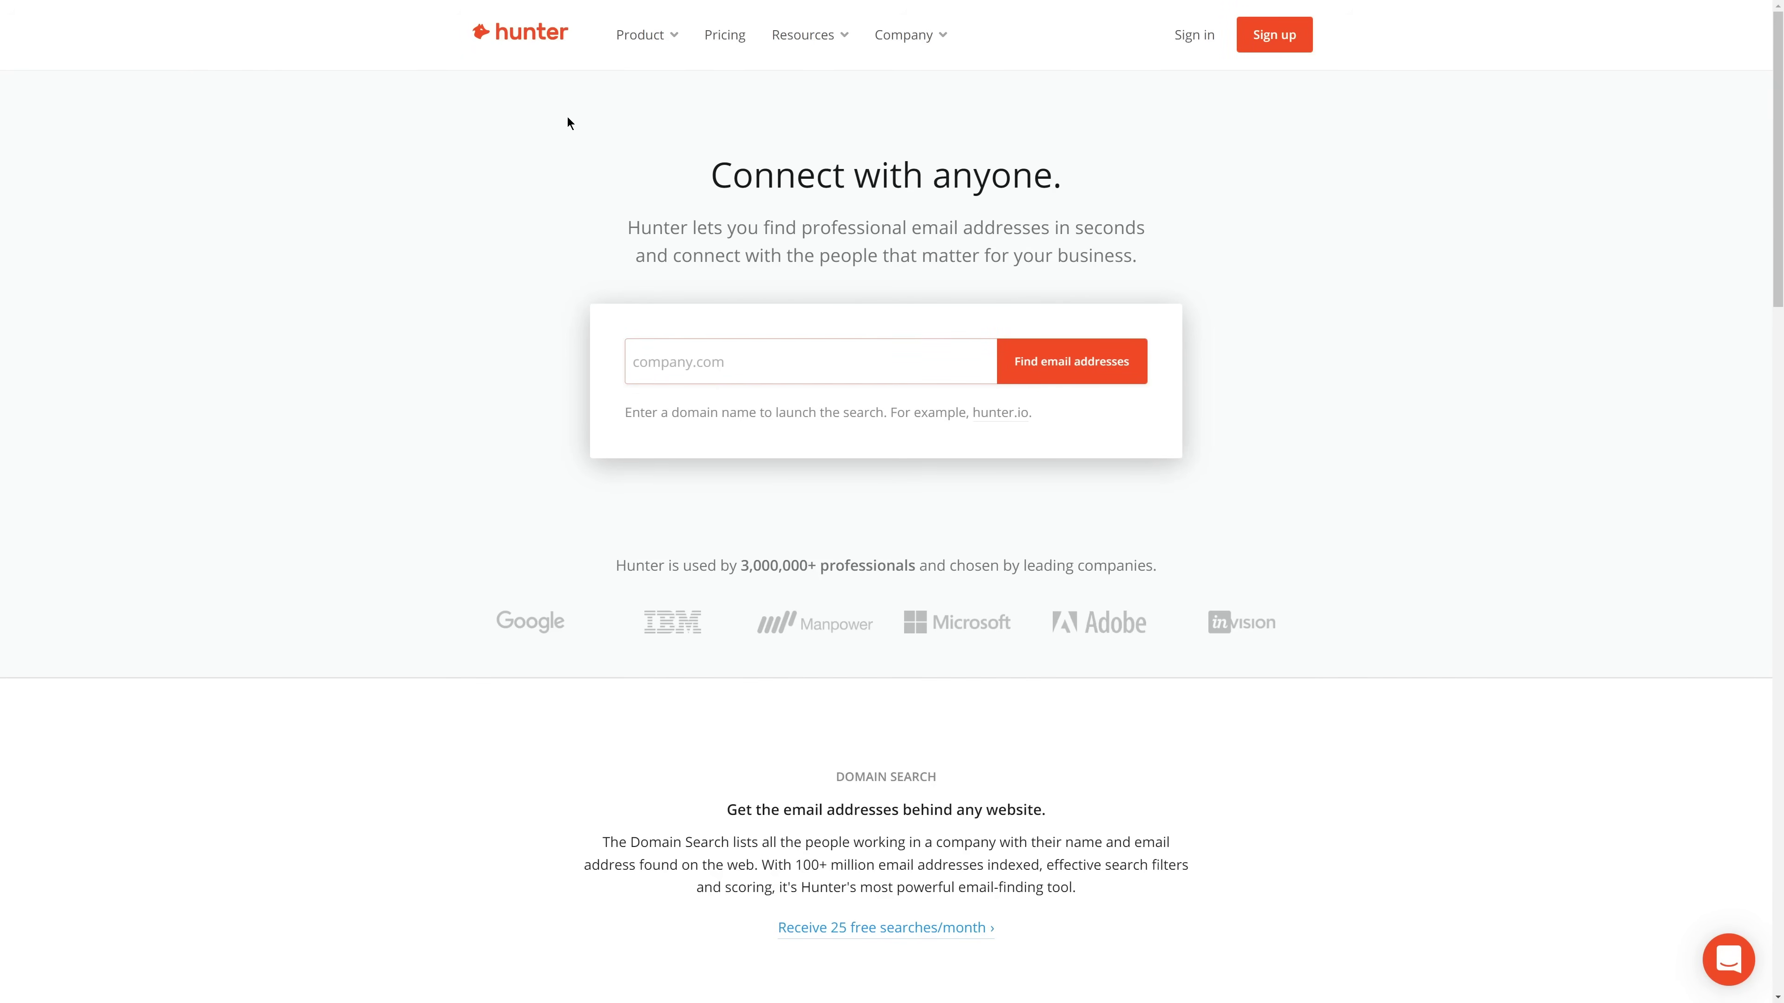
Check Hunter's pricing, then find a person's email address at ahrefs.com with Email Finder.
{"action": "left_click", "coordinate": [721, 45]}
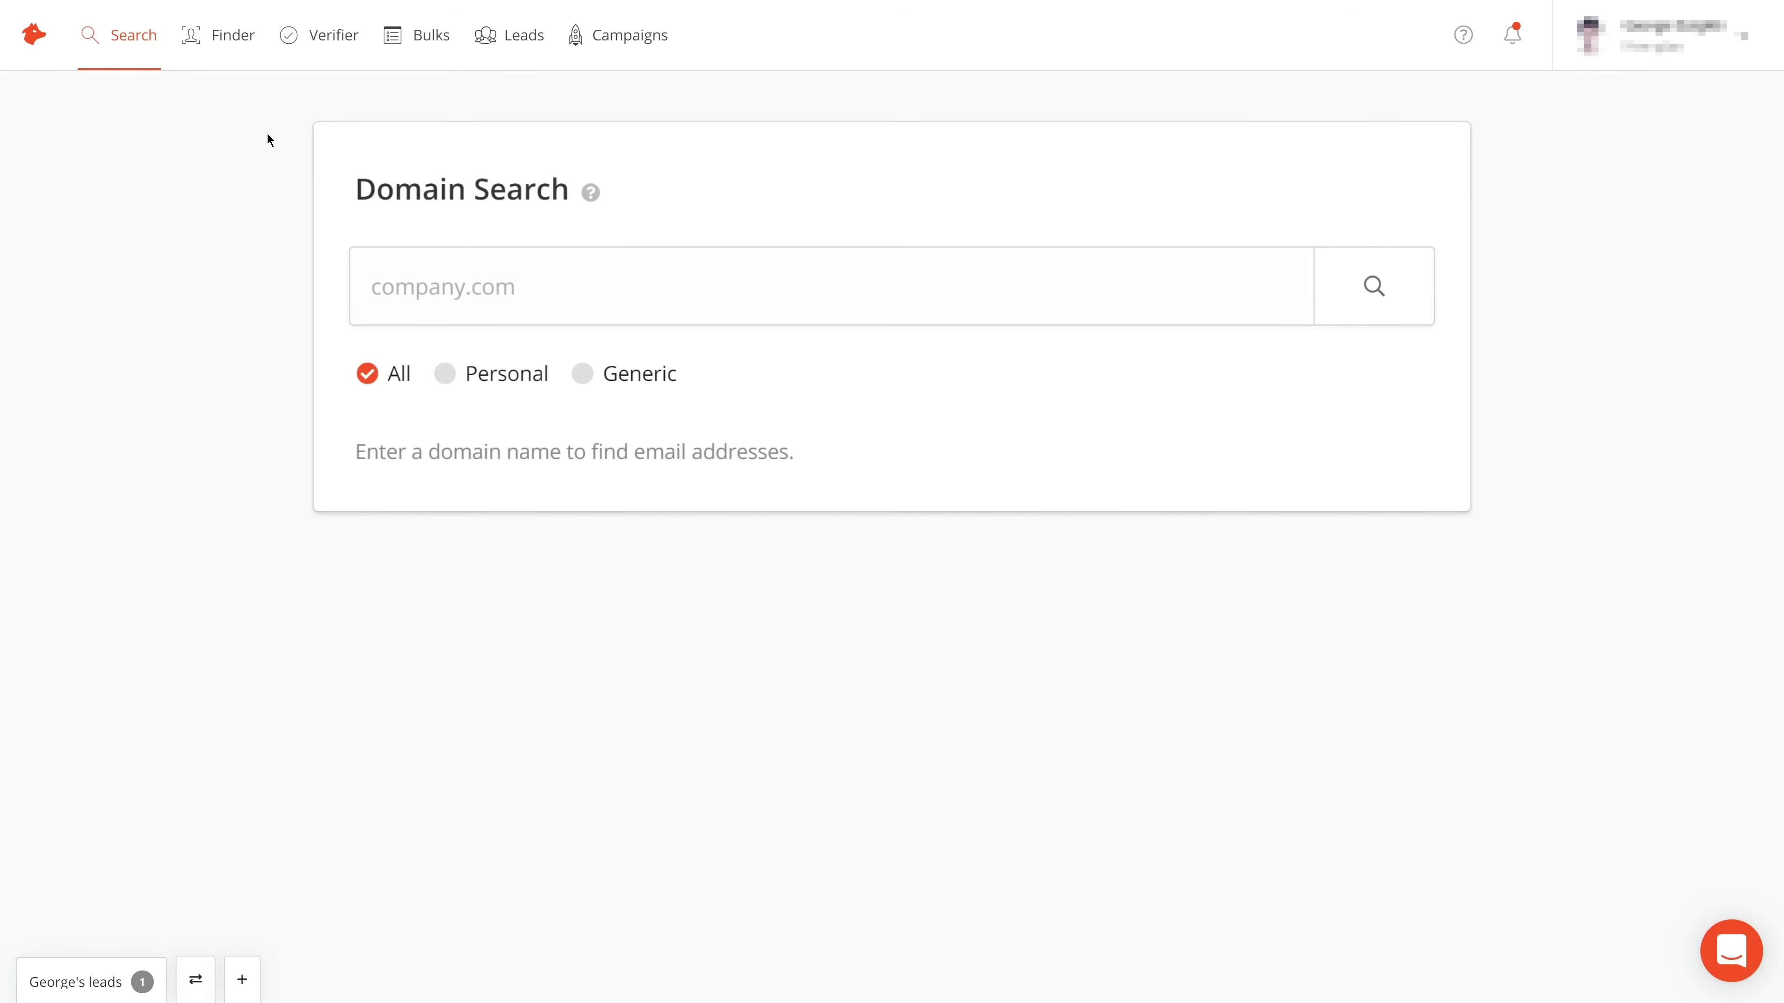
{"action": "left_click", "coordinate": [227, 36]}
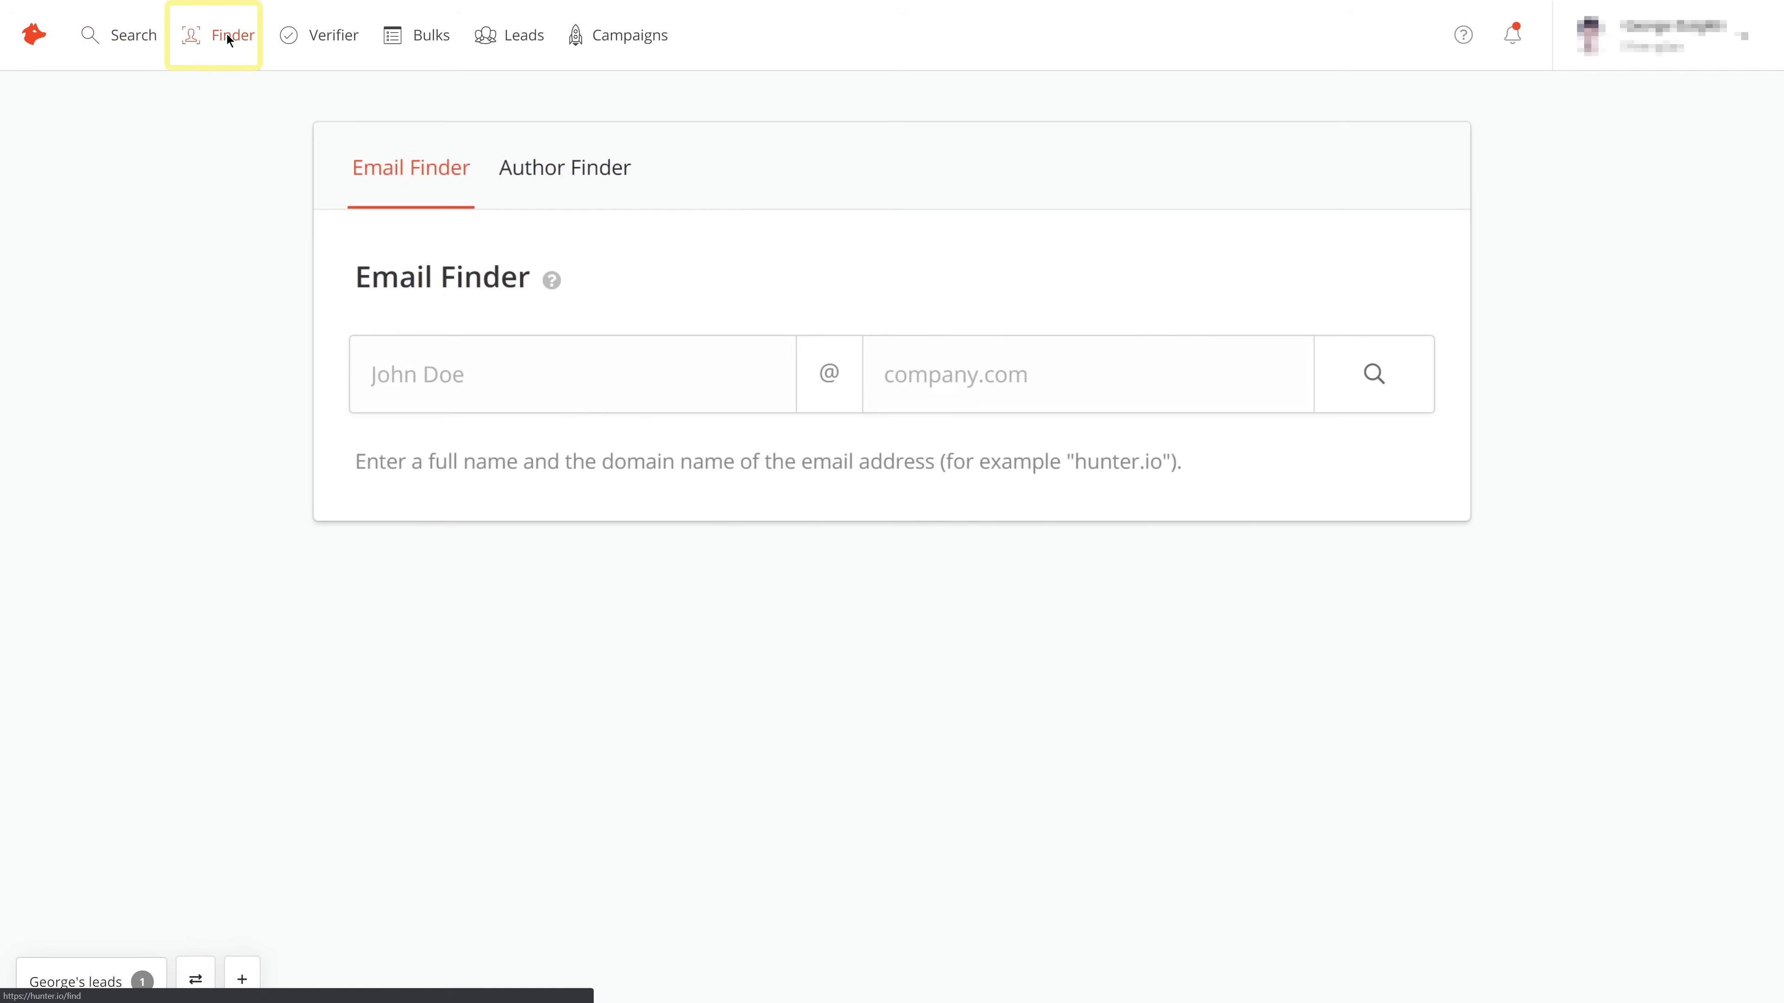
{"action": "type", "text": "Sam Oh"}
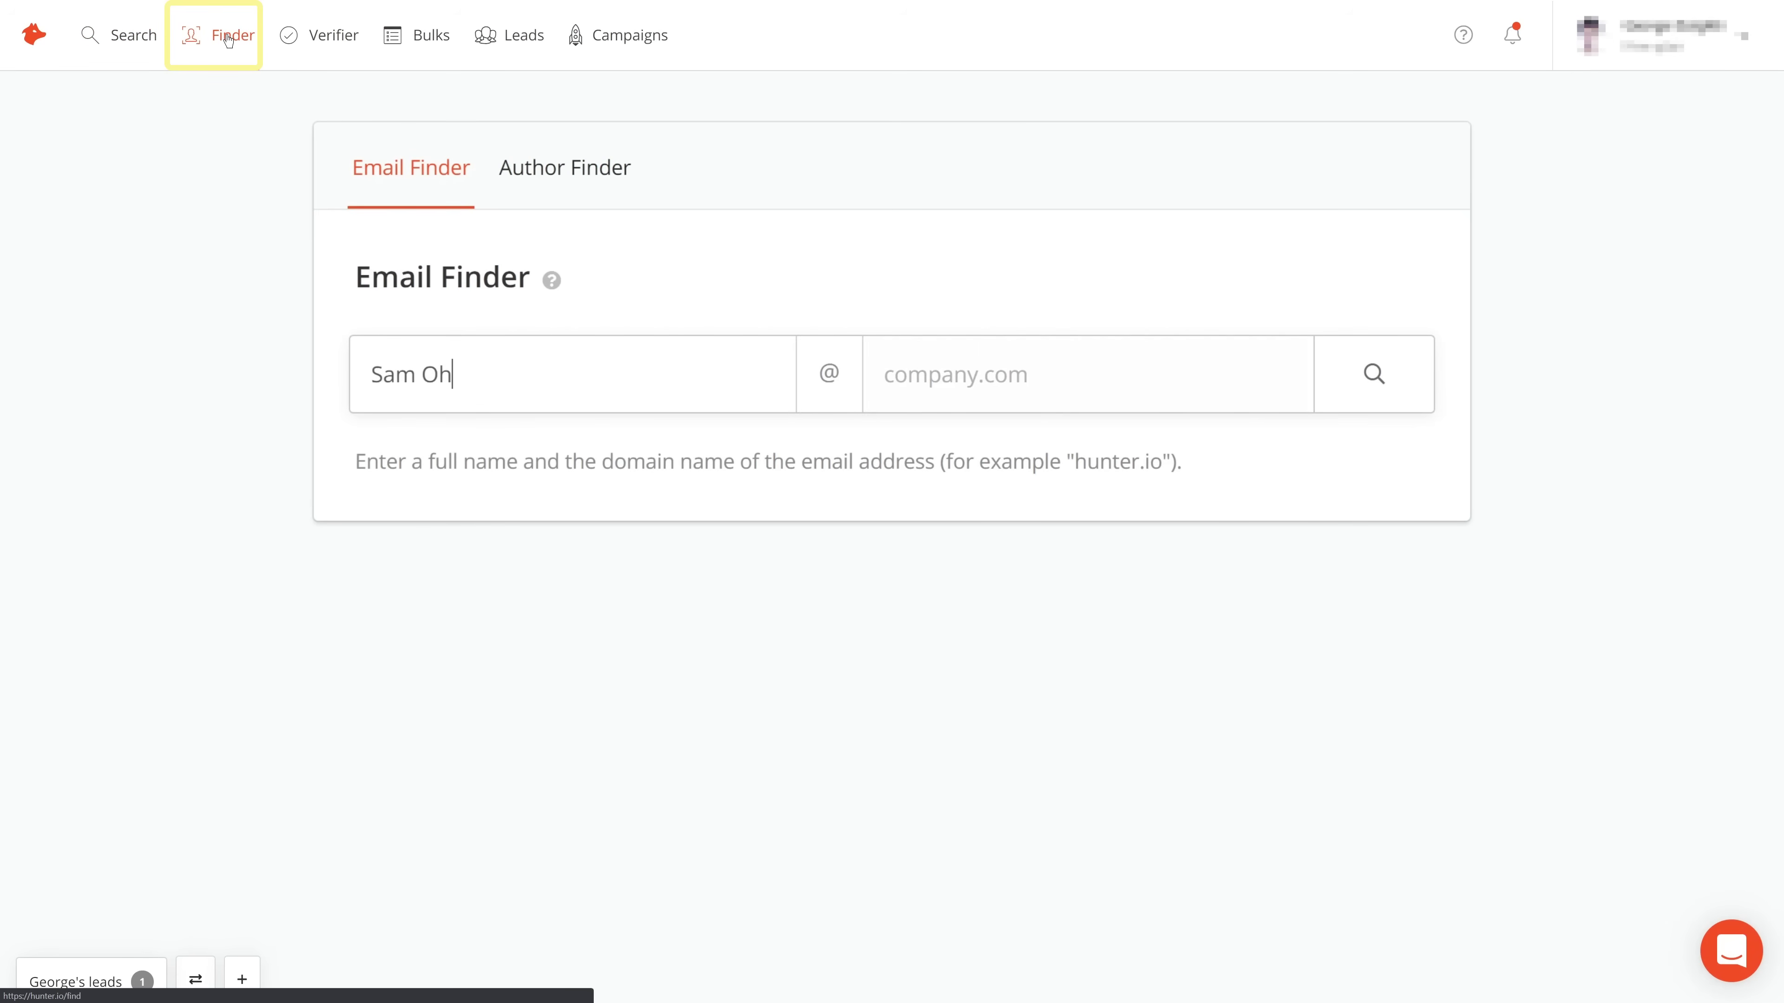
{"action": "key", "text": "Tab"}
{"action": "type", "text": "ahrefs.com"}
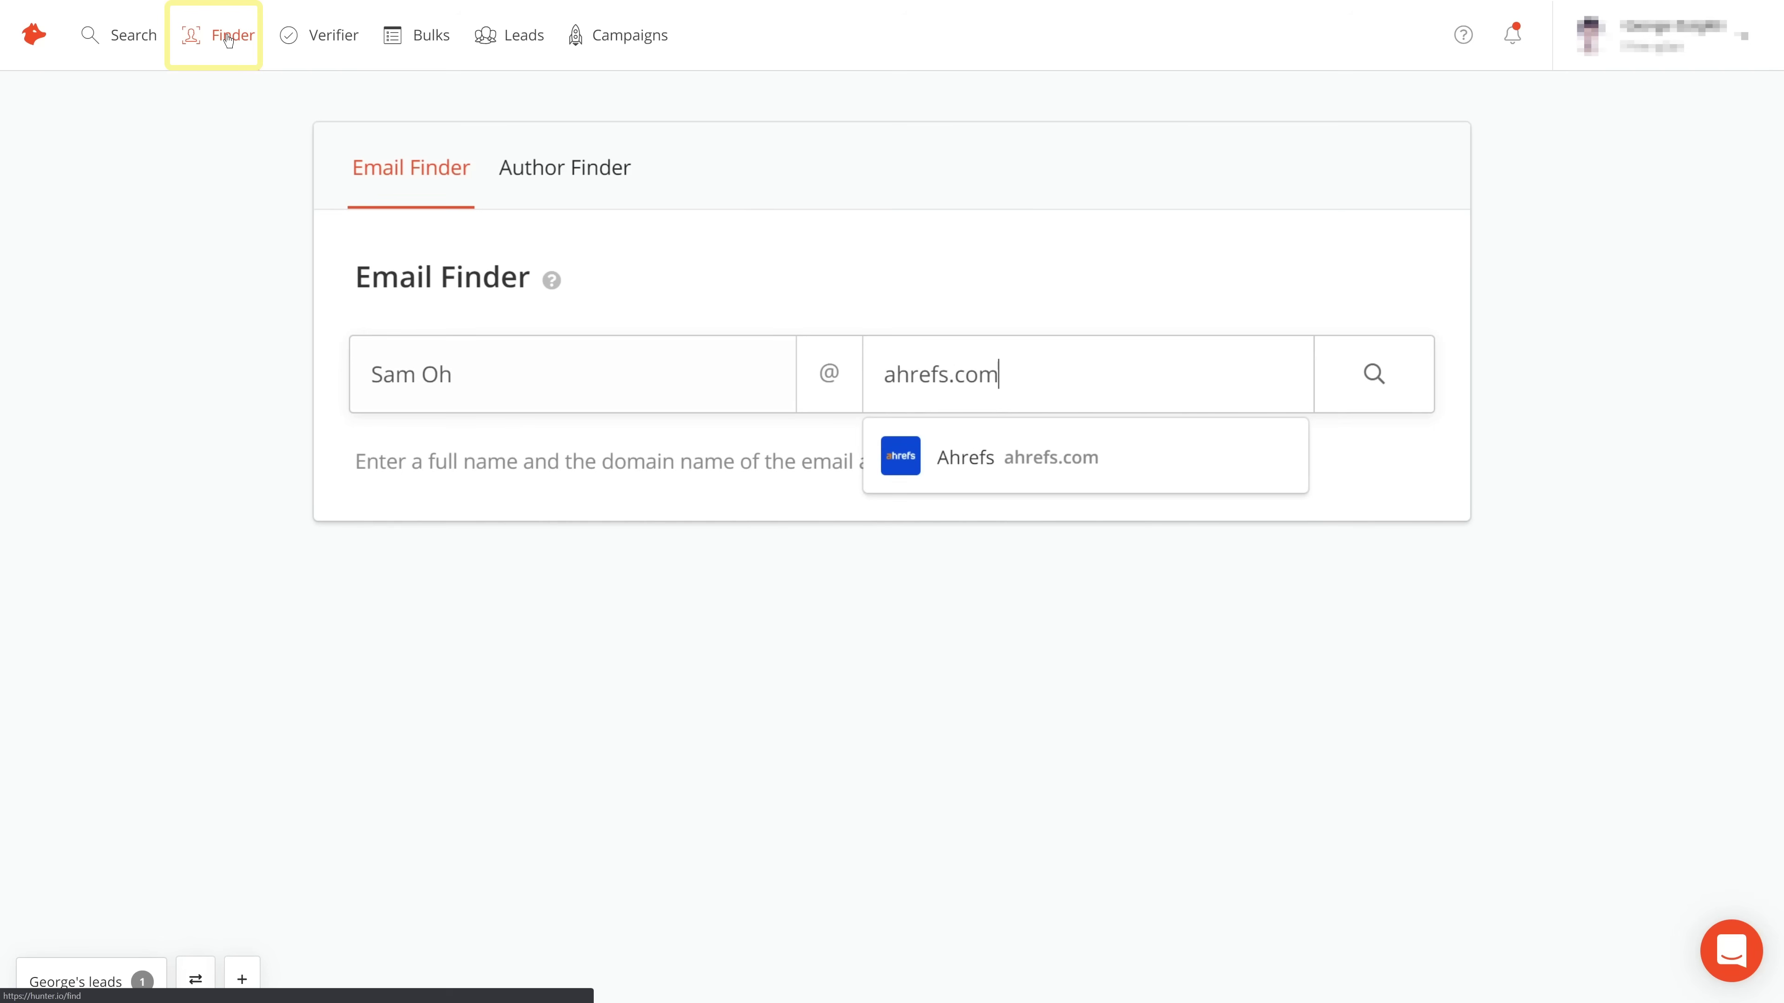
{"action": "key", "text": "Return"}
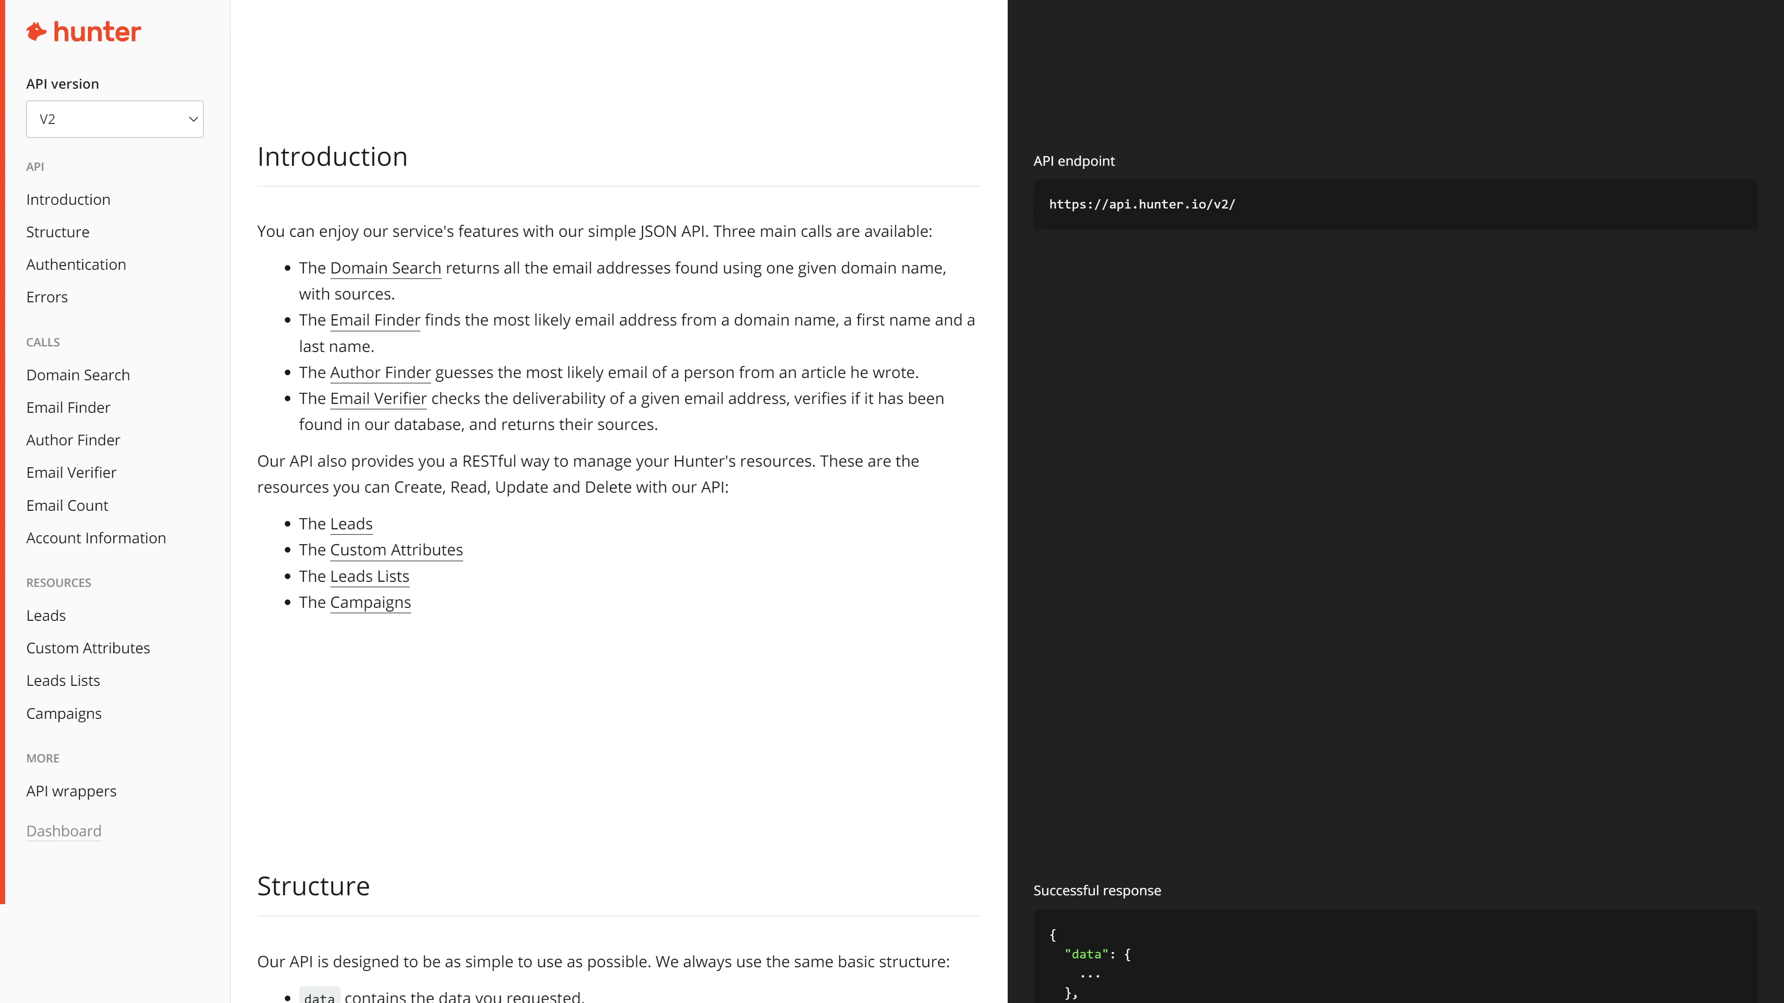
Scroll through Hunter's API documentation.
{"action": "scroll", "coordinate": [618, 492], "scroll_direction": "down", "scroll_amount": 12}
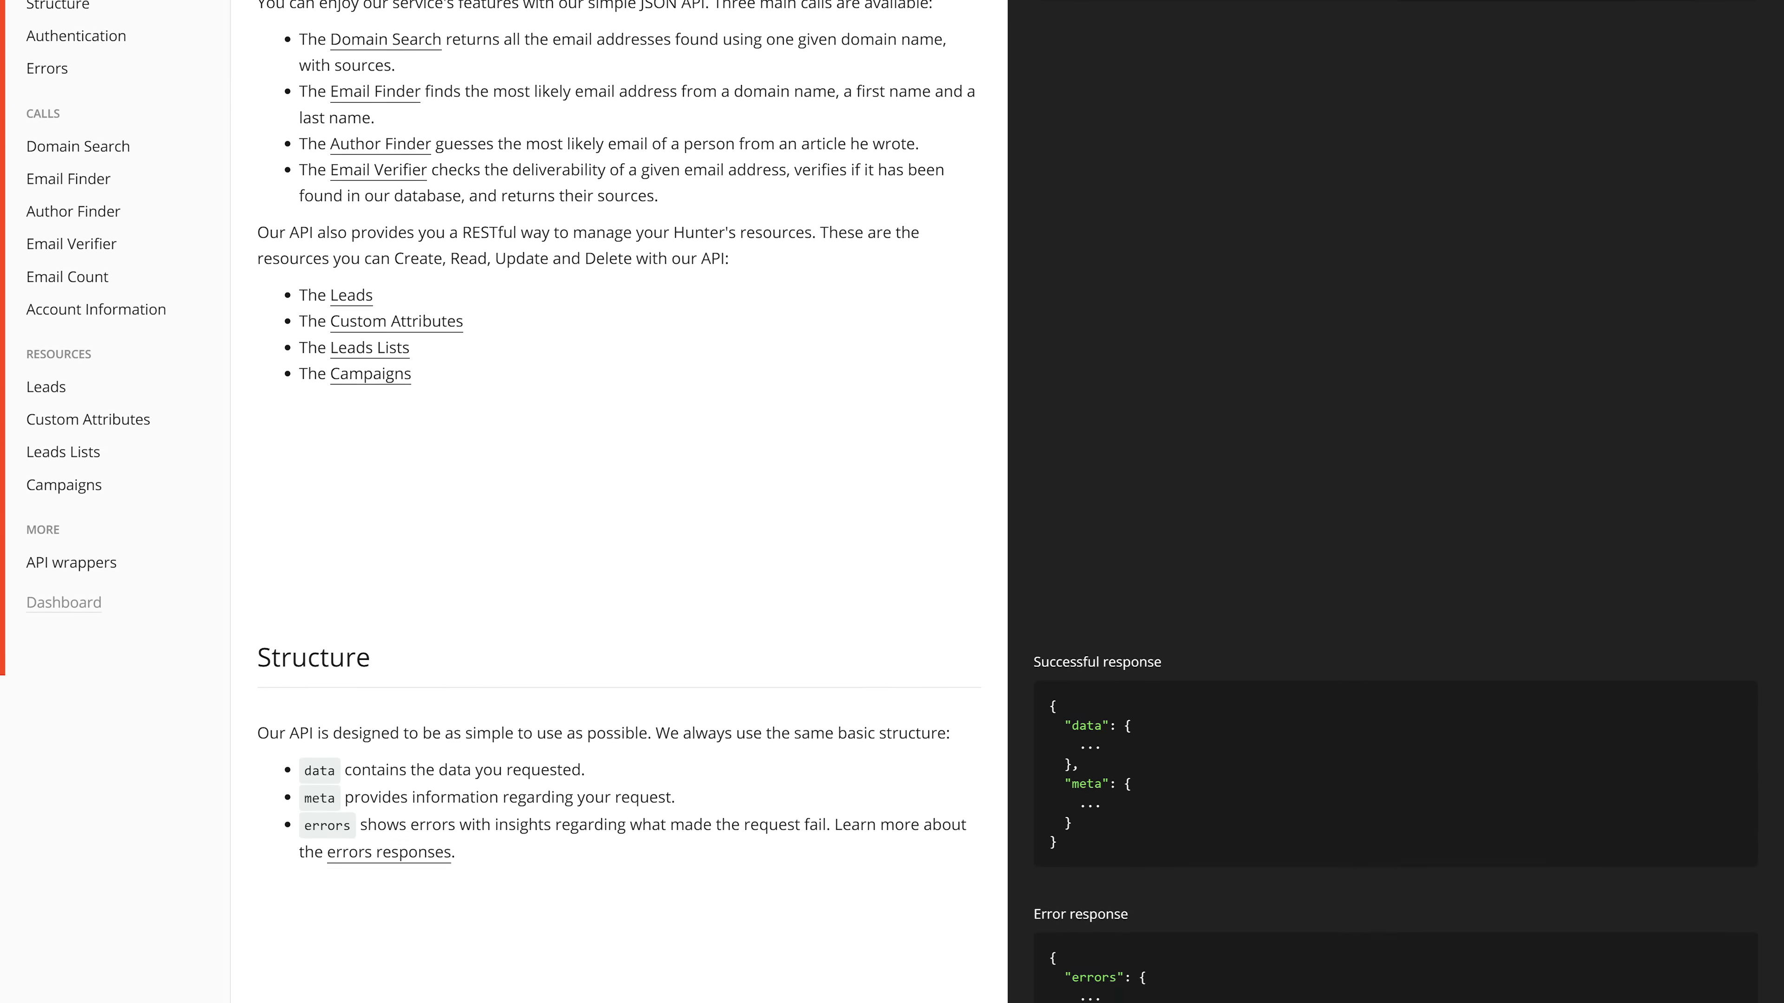
{"action": "scroll", "coordinate": [618, 492], "scroll_direction": "down", "scroll_amount": 15}
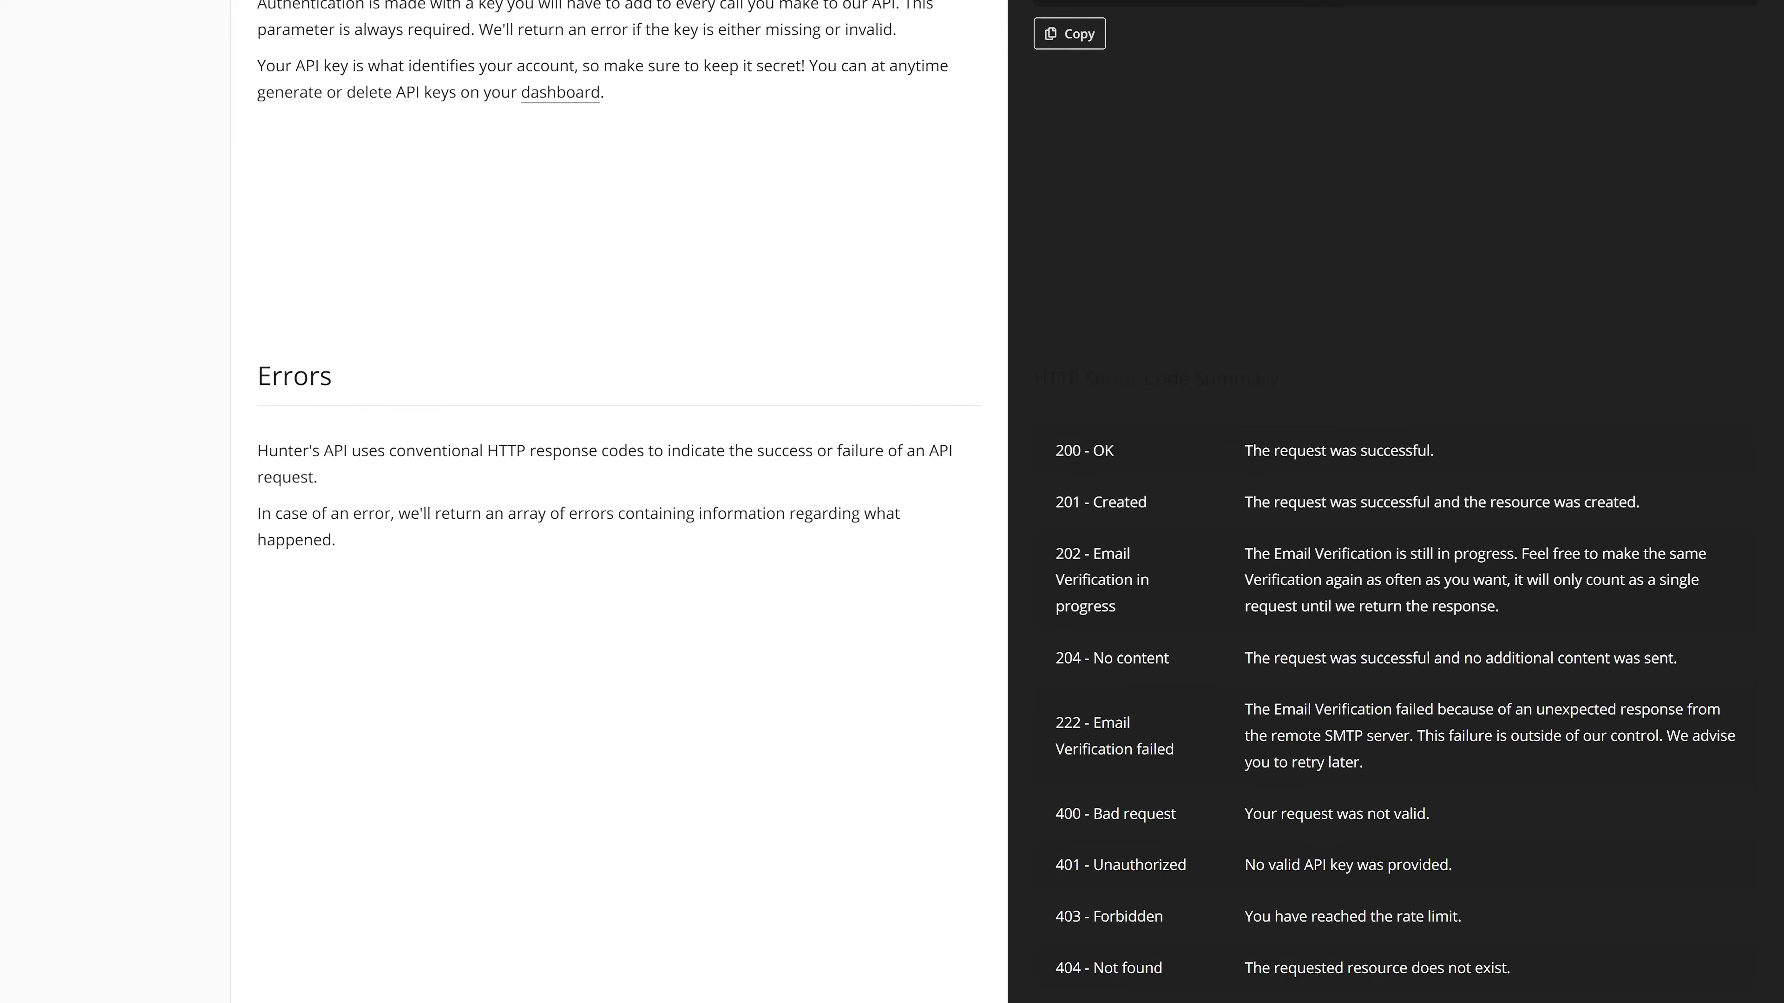
{"action": "scroll", "coordinate": [618, 492], "scroll_direction": "down", "scroll_amount": 3}
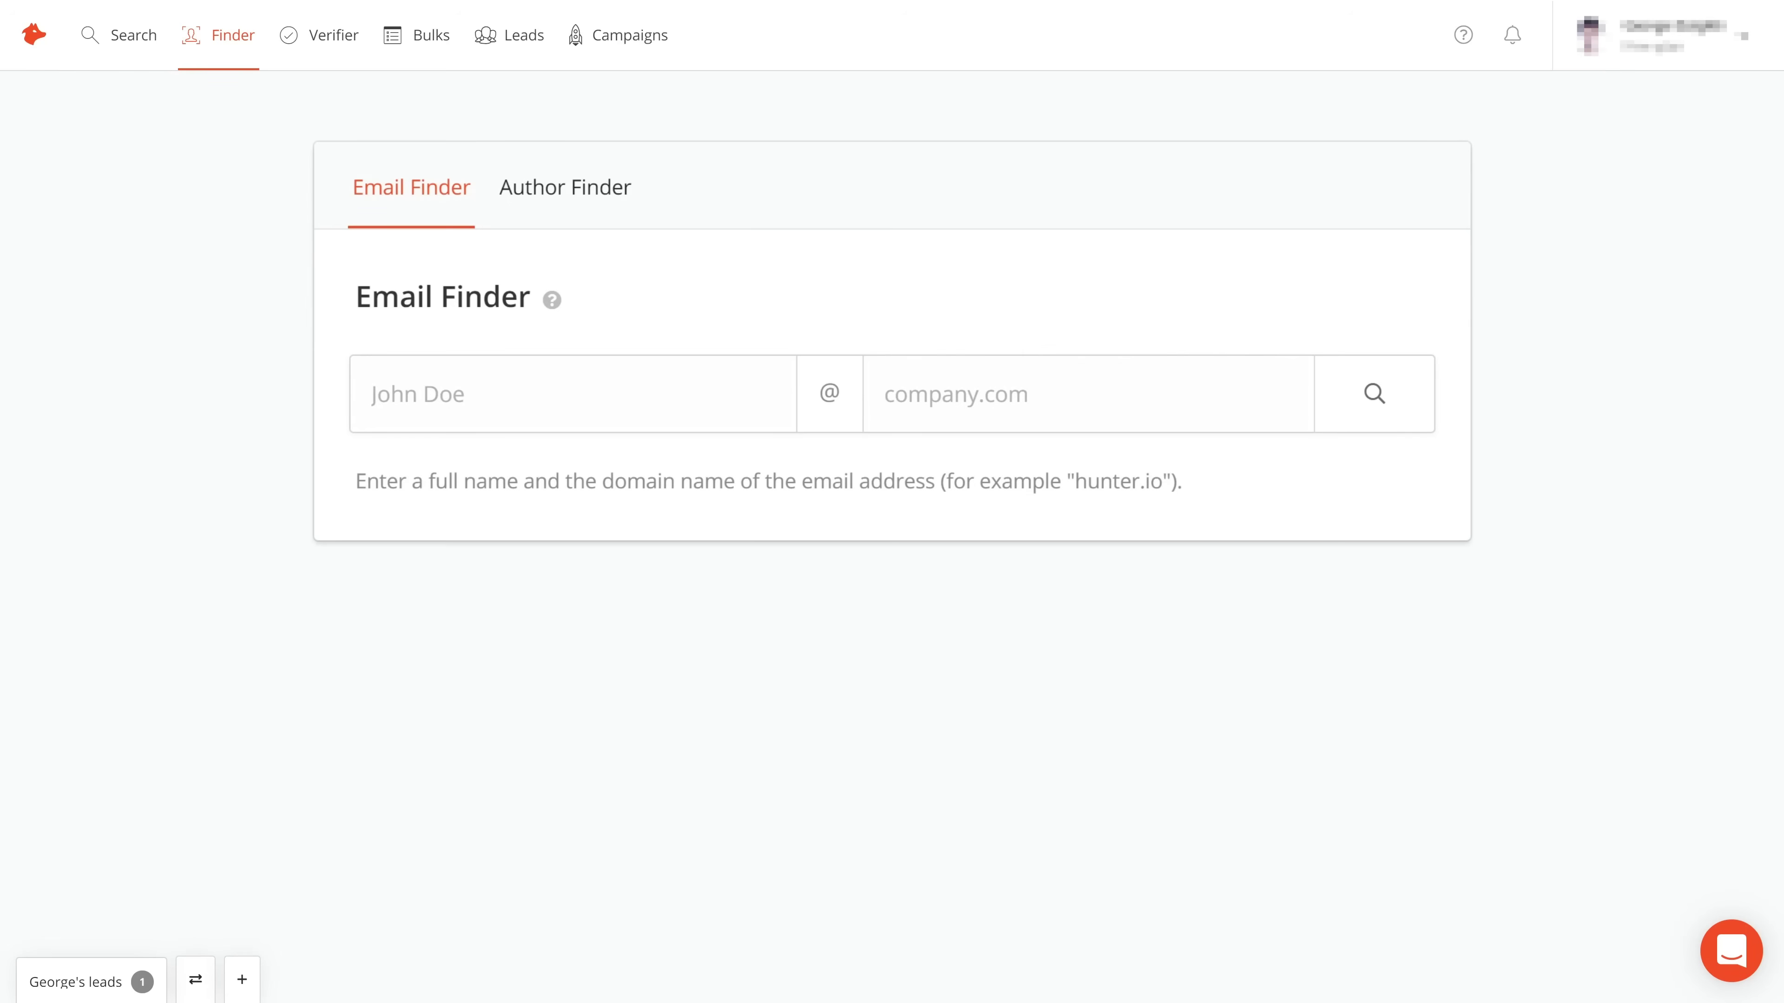
Find the author of ahrefs.com/blog/youtube-seo/ using Hunter's Author Finder.
{"action": "left_click", "coordinate": [519, 200]}
{"action": "type", "text": "https://ahrefs.com/blog/youtube-seo/"}
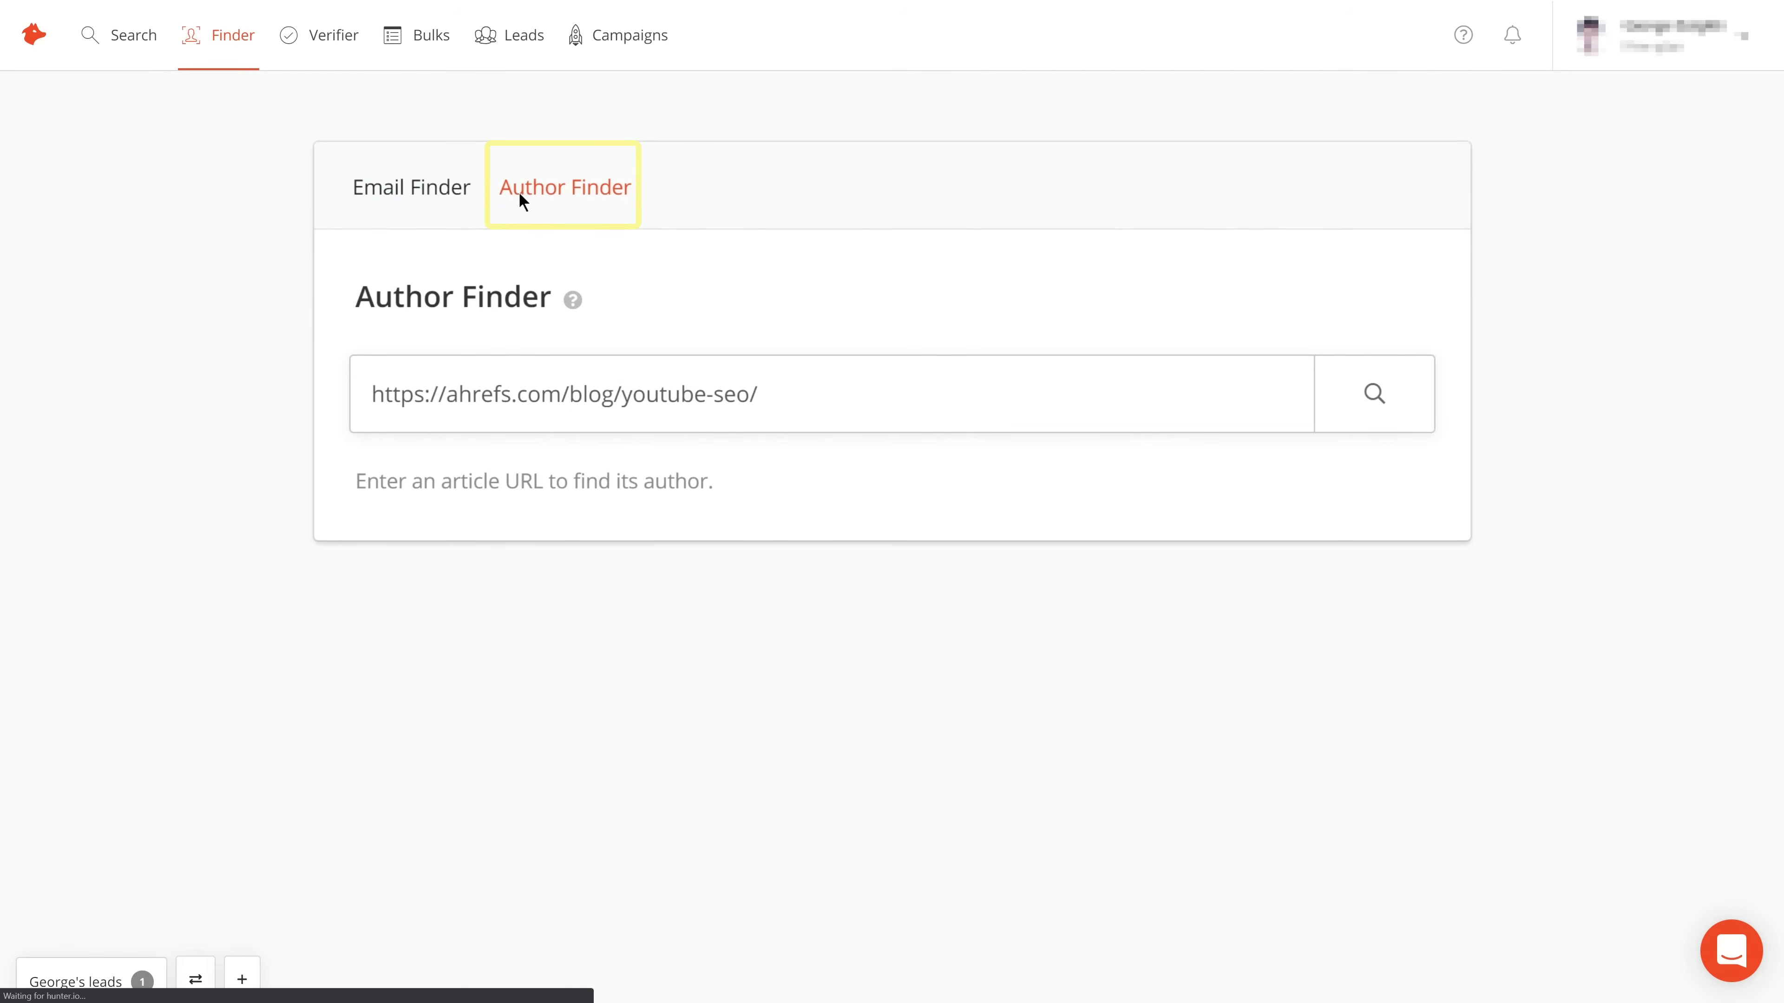
{"action": "key", "text": "Return"}
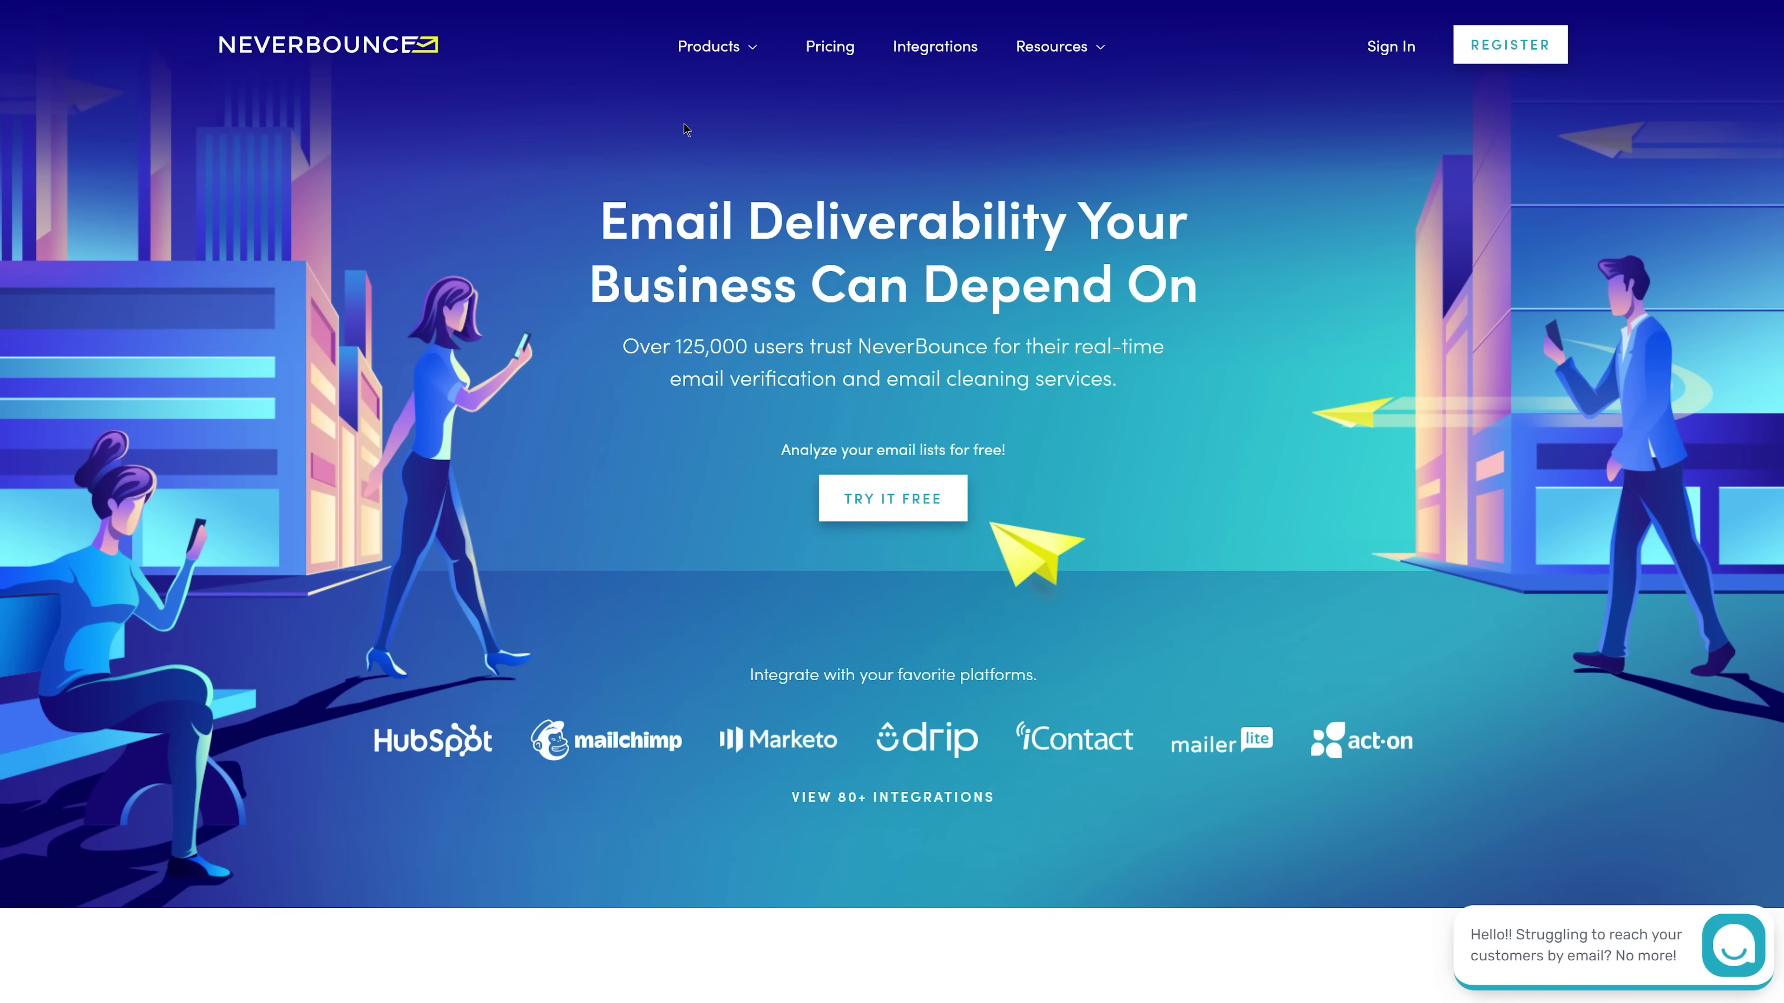
Paste the two contact addresses into NeverBounce and validate them.
{"action": "left_click", "coordinate": [830, 47]}
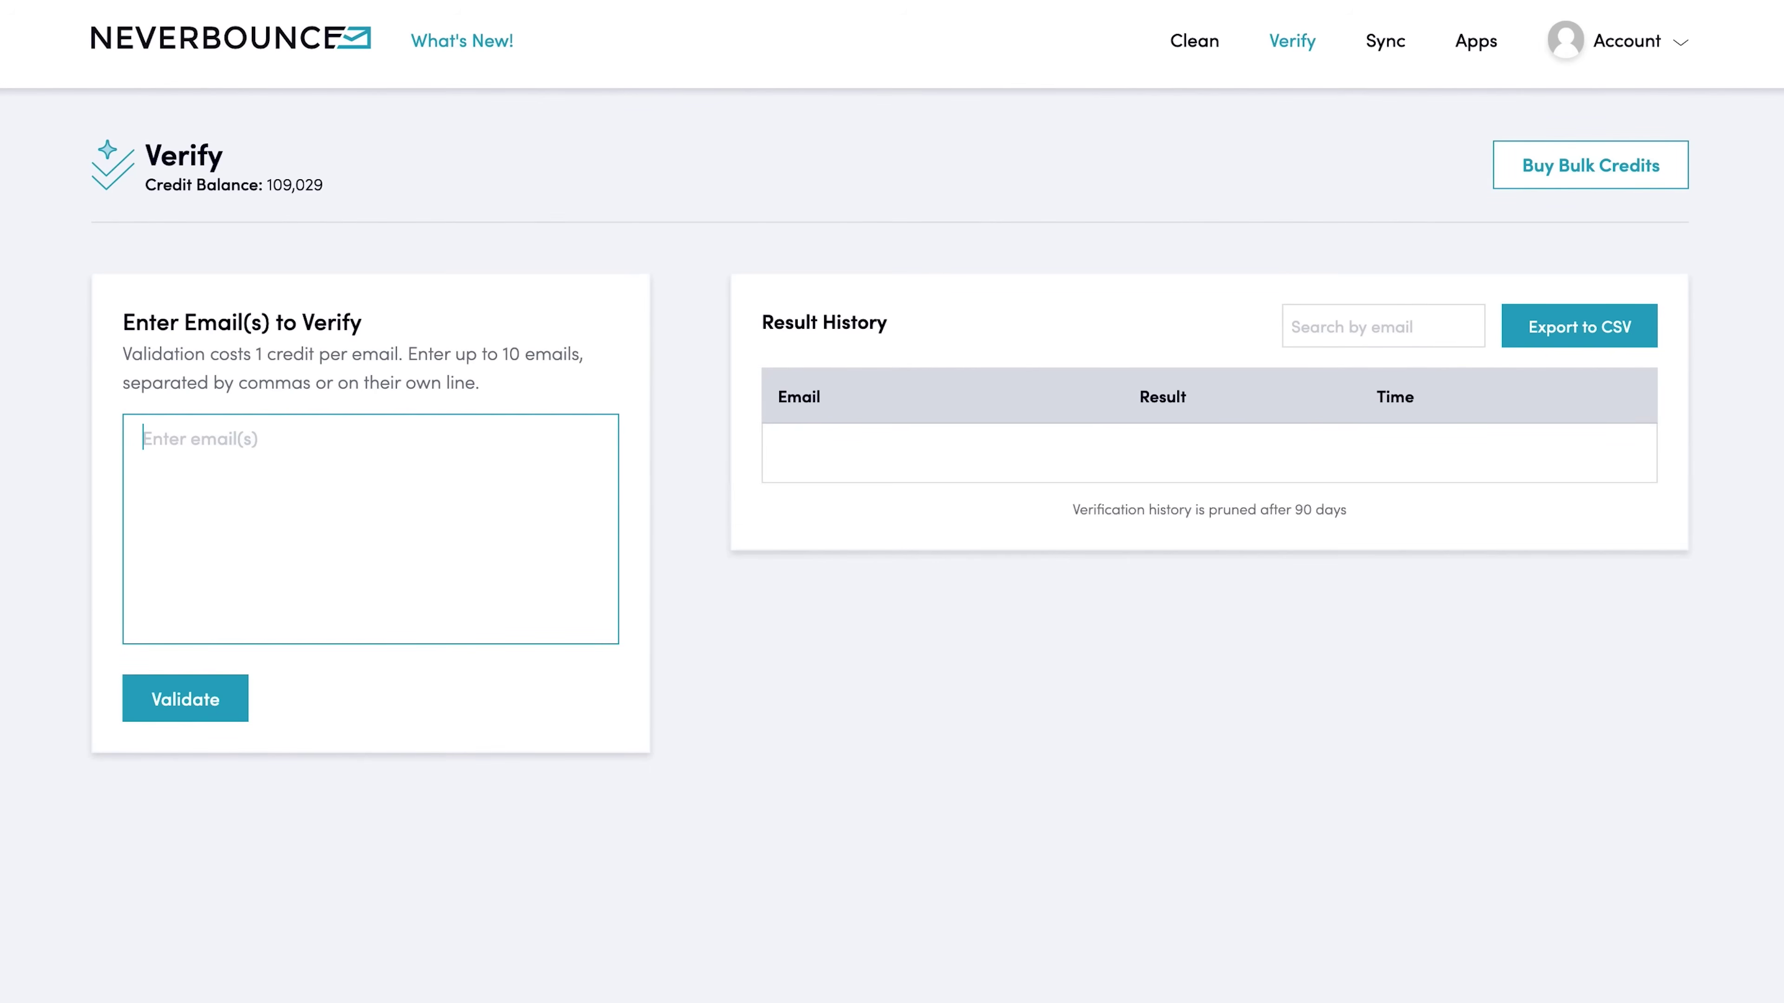
{"action": "key", "text": "ctrl+v"}
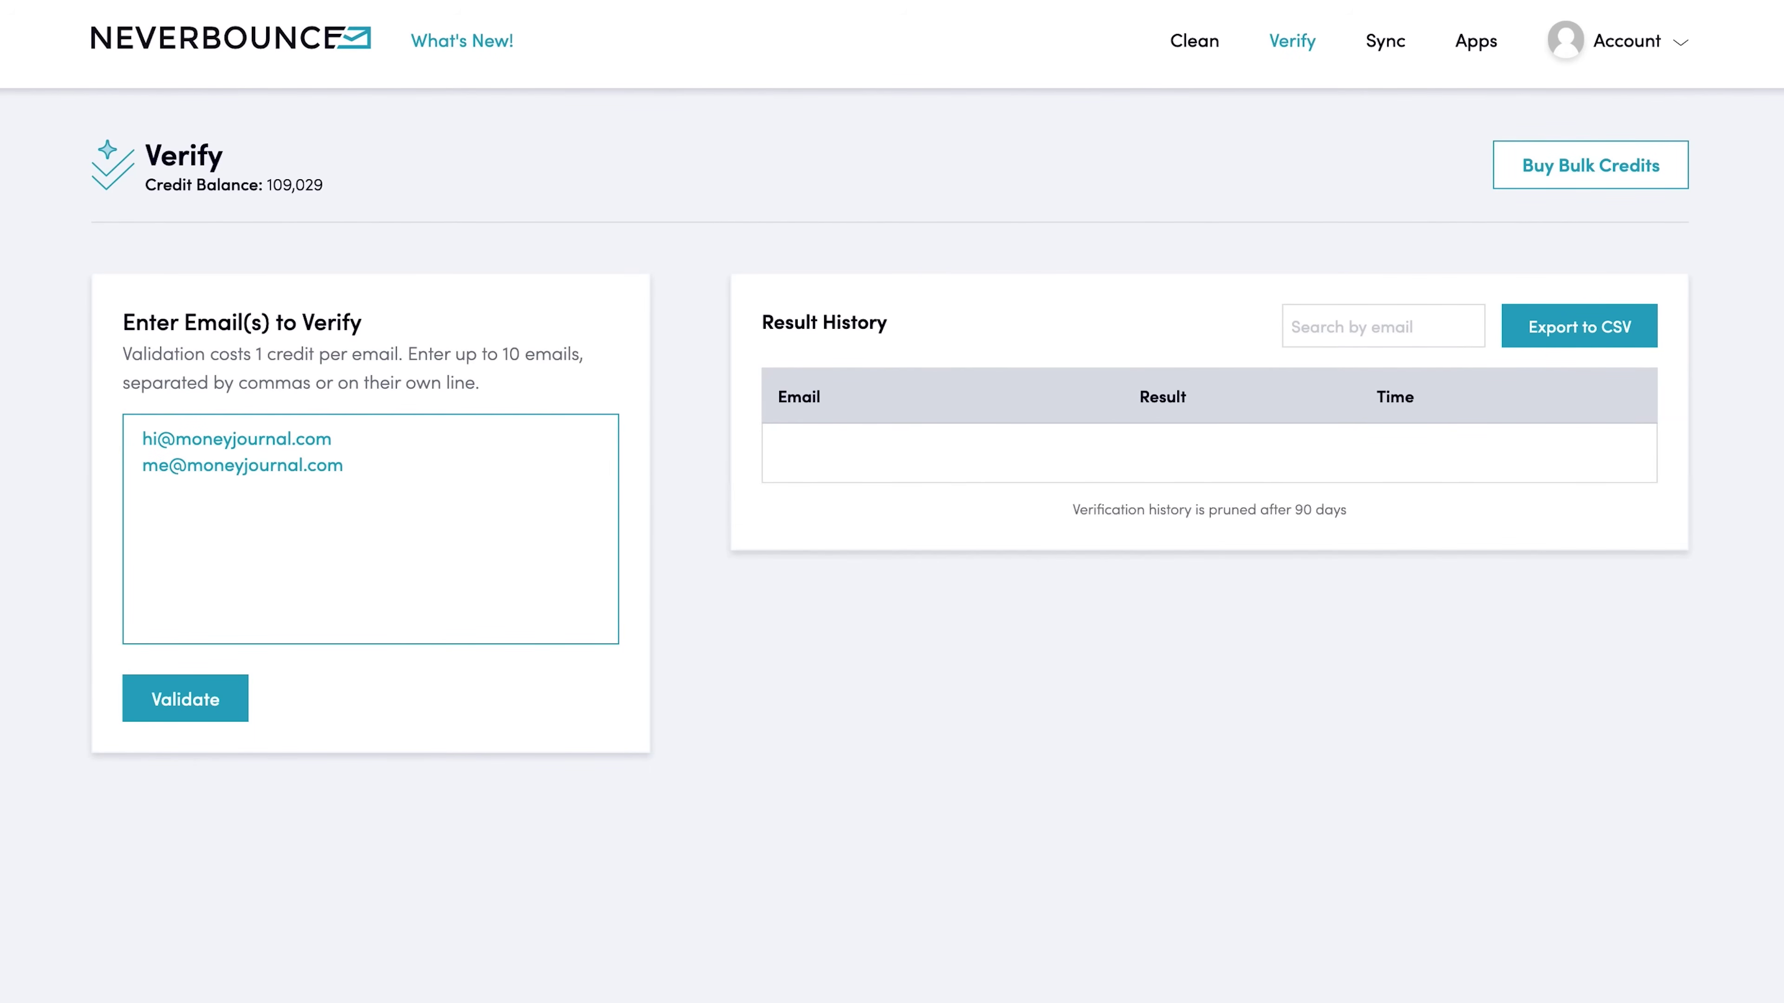
{"action": "left_click", "coordinate": [231, 717]}
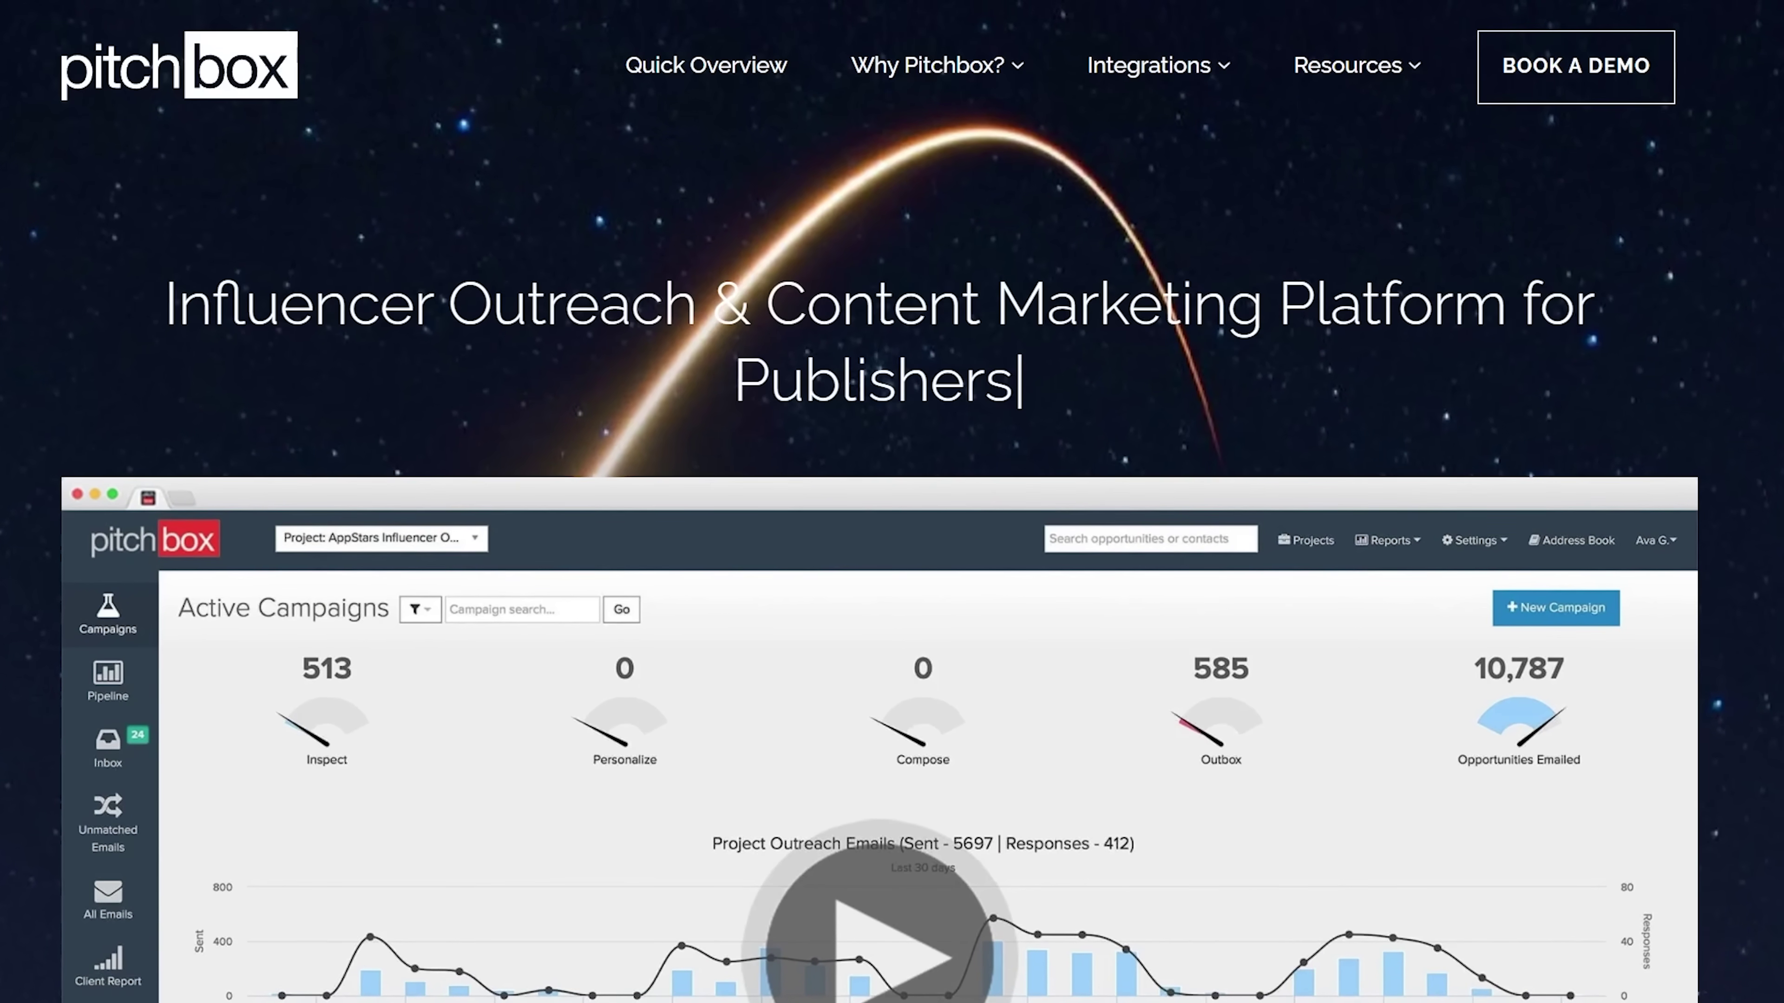
Bring up the Pitchbox navigation to reach the recipe resource pages campaign.
{"action": "mouse_move", "coordinate": [950, 81]}
{"action": "mouse_move", "coordinate": [1204, 79]}
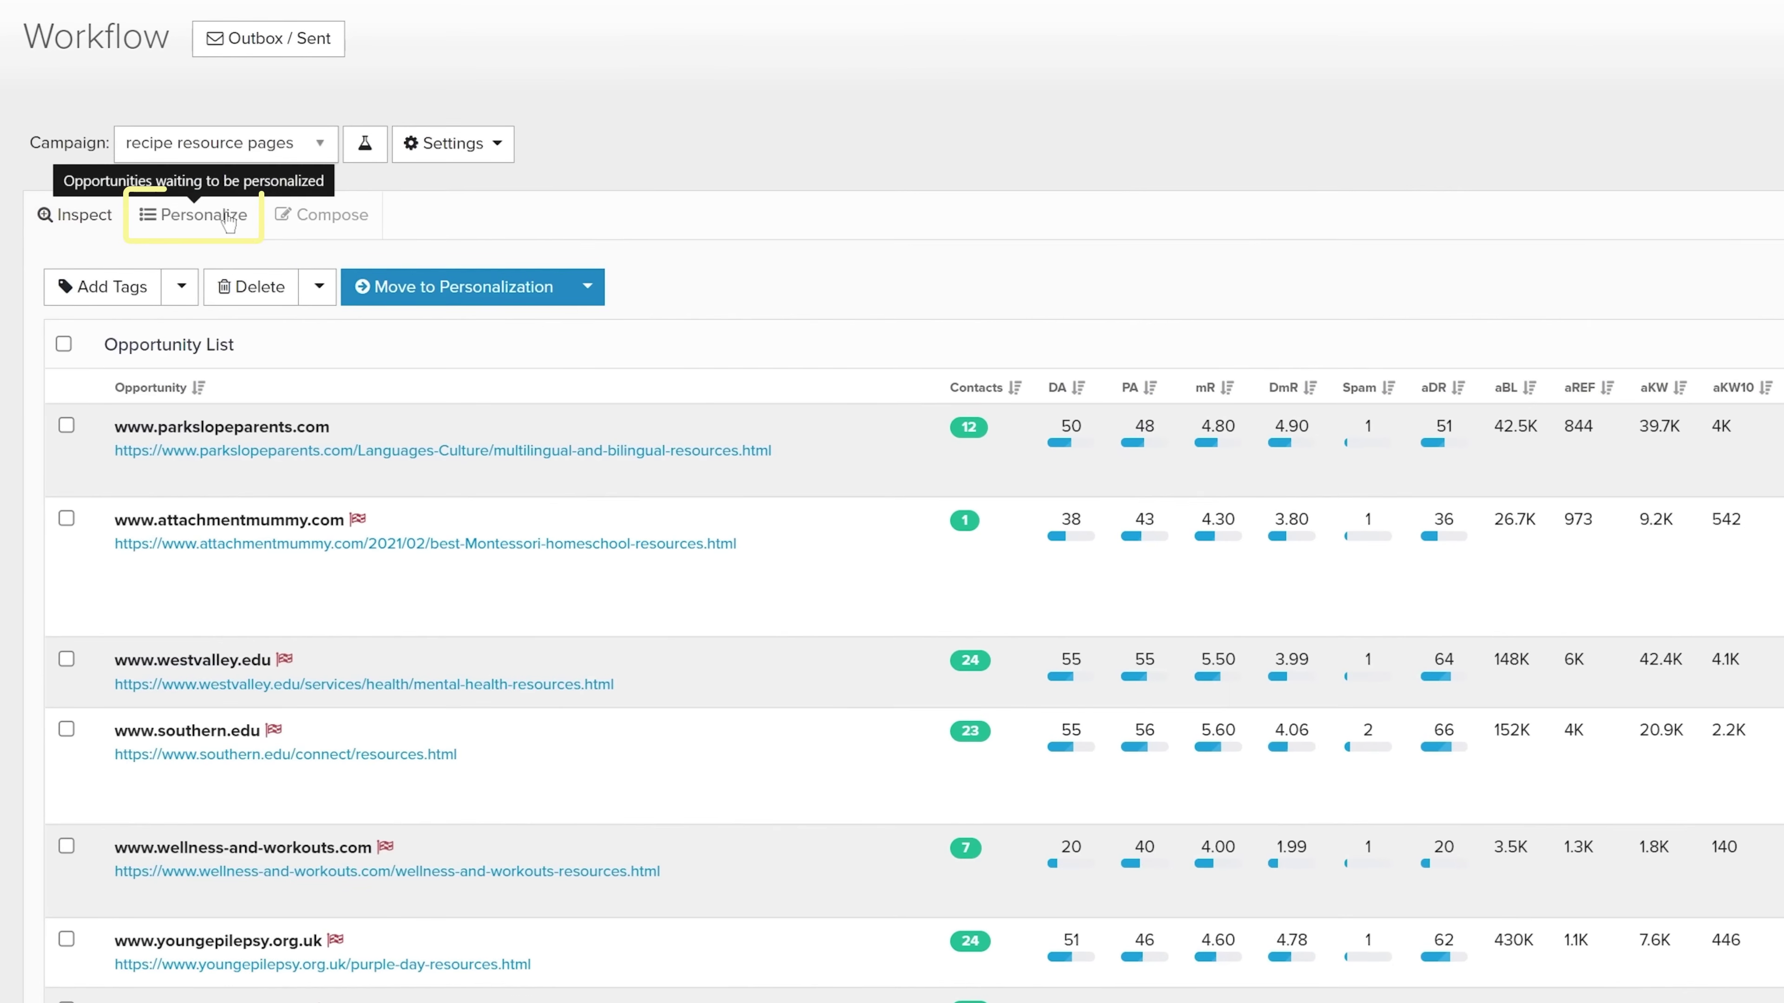
Personalize vernerearlylearning.org, view its 18 contacts, then move to the Compose stage.
{"action": "left_click", "coordinate": [157, 158]}
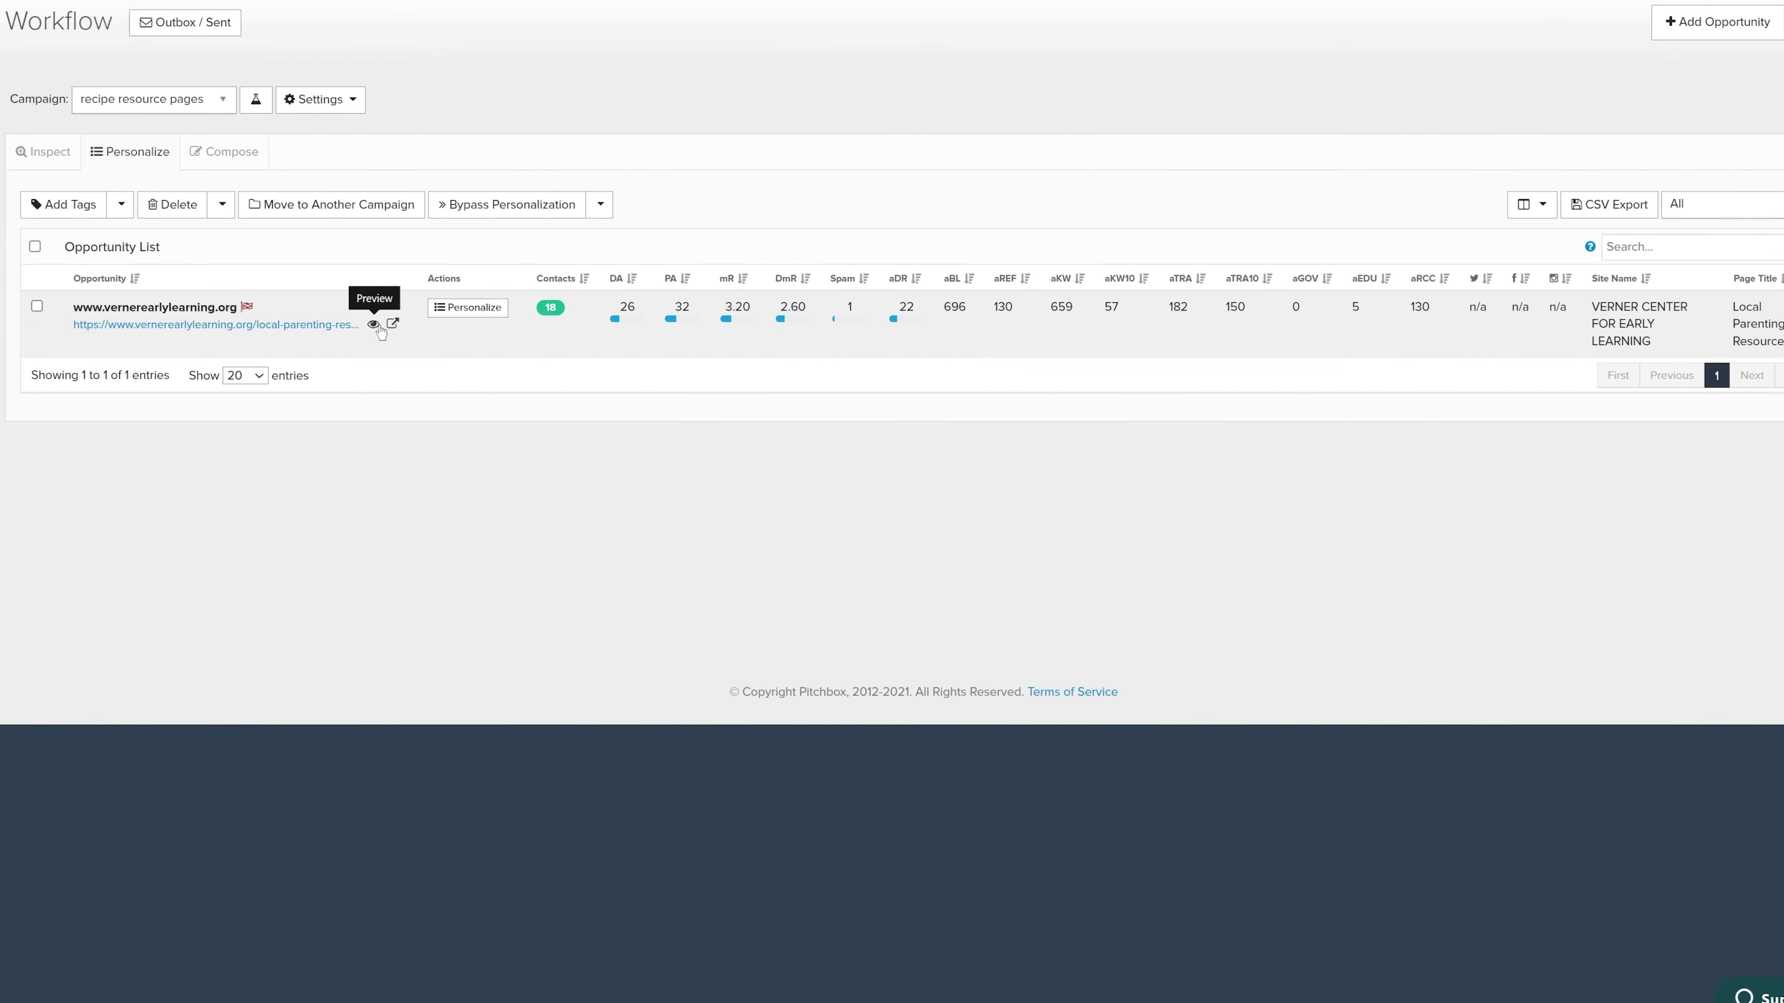
{"action": "left_click", "coordinate": [654, 427]}
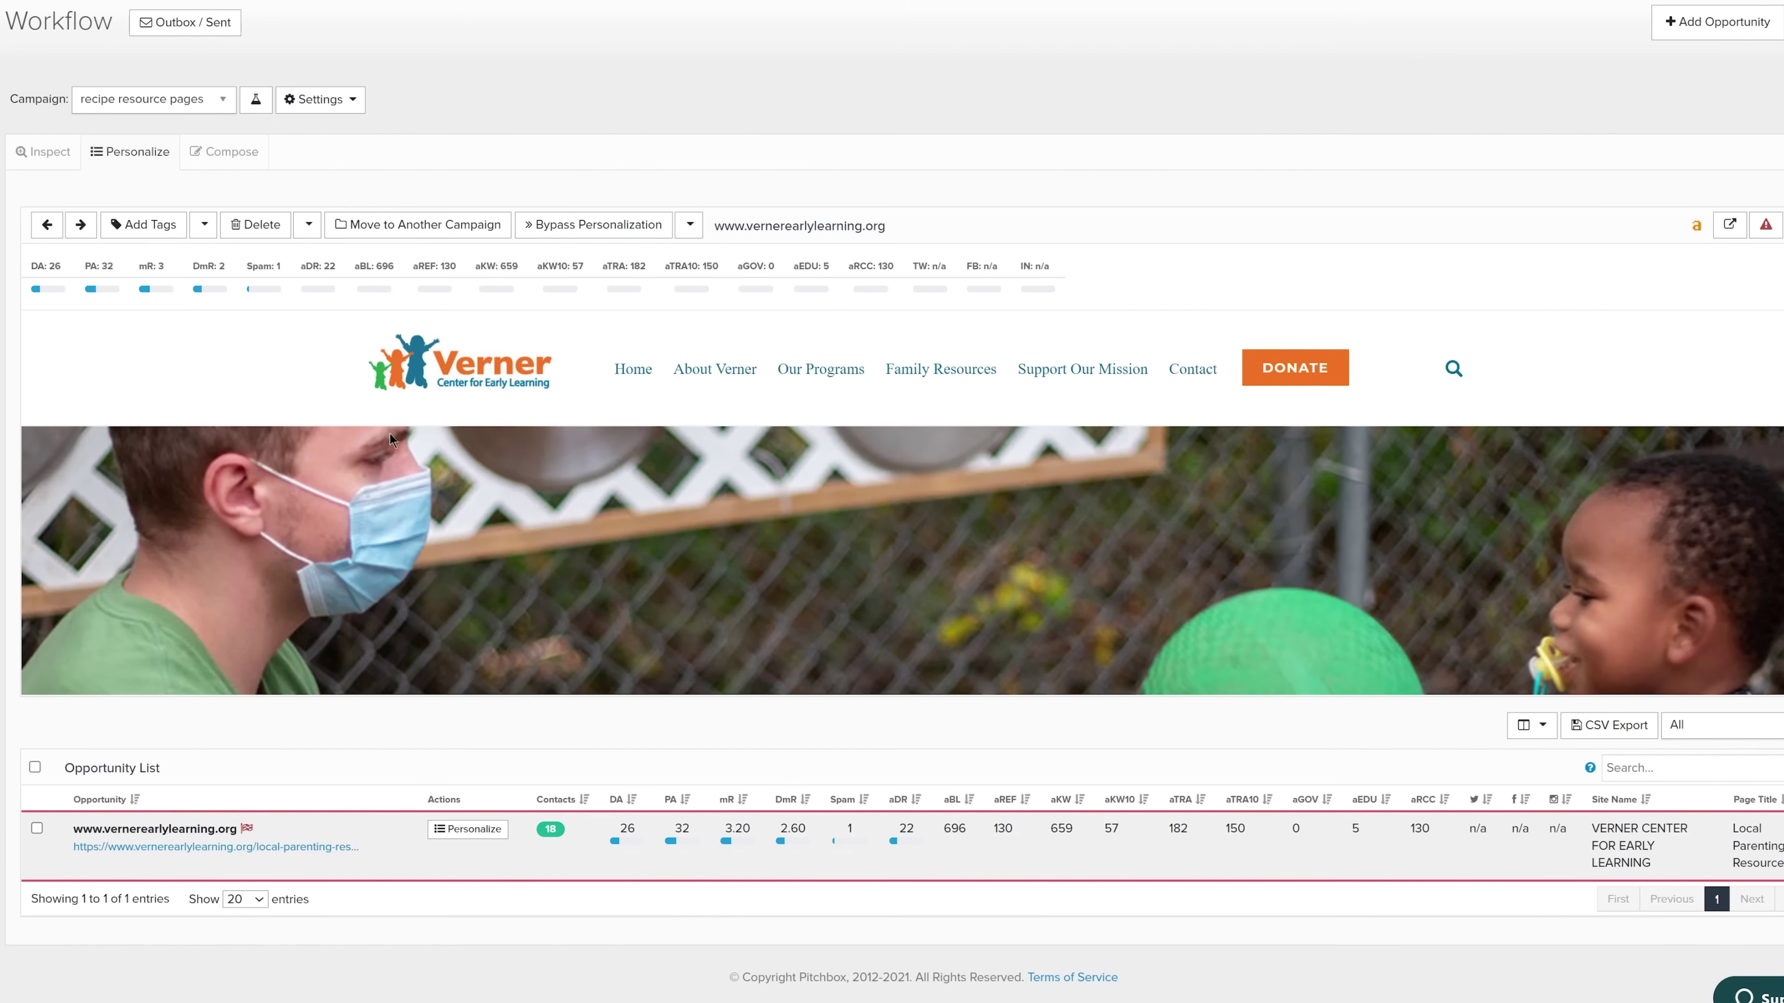
{"action": "left_click", "coordinate": [458, 833]}
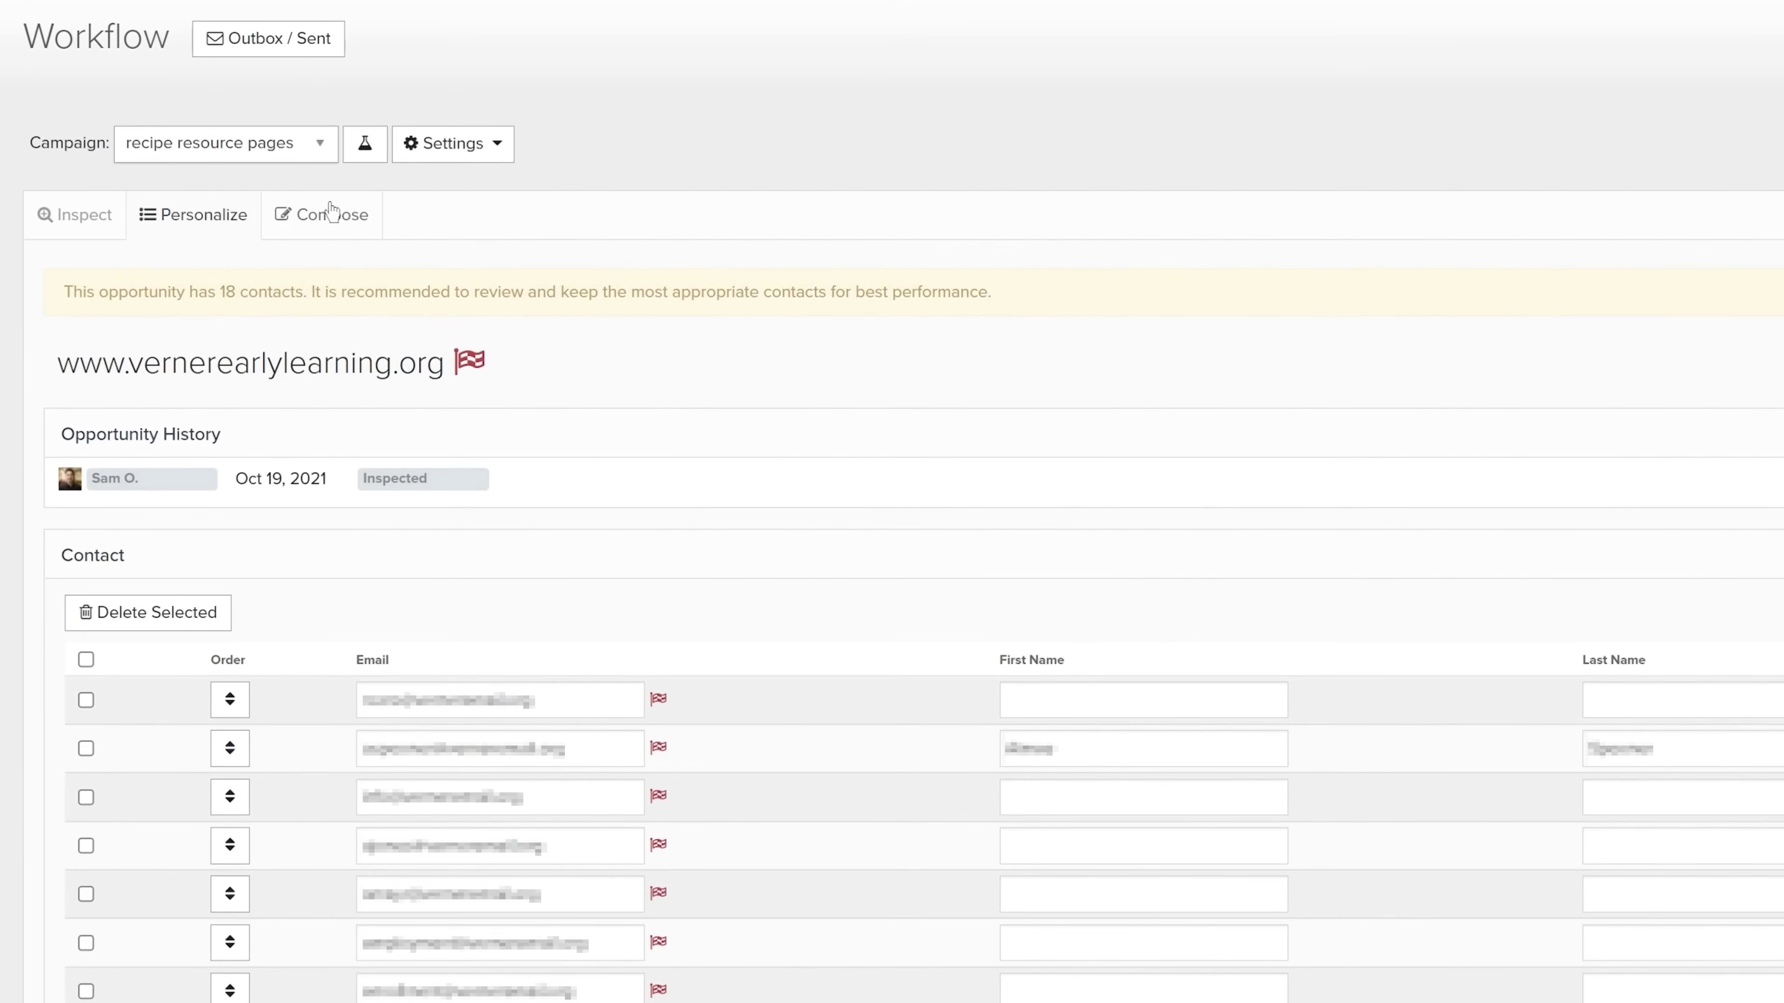
{"action": "left_click", "coordinate": [231, 149]}
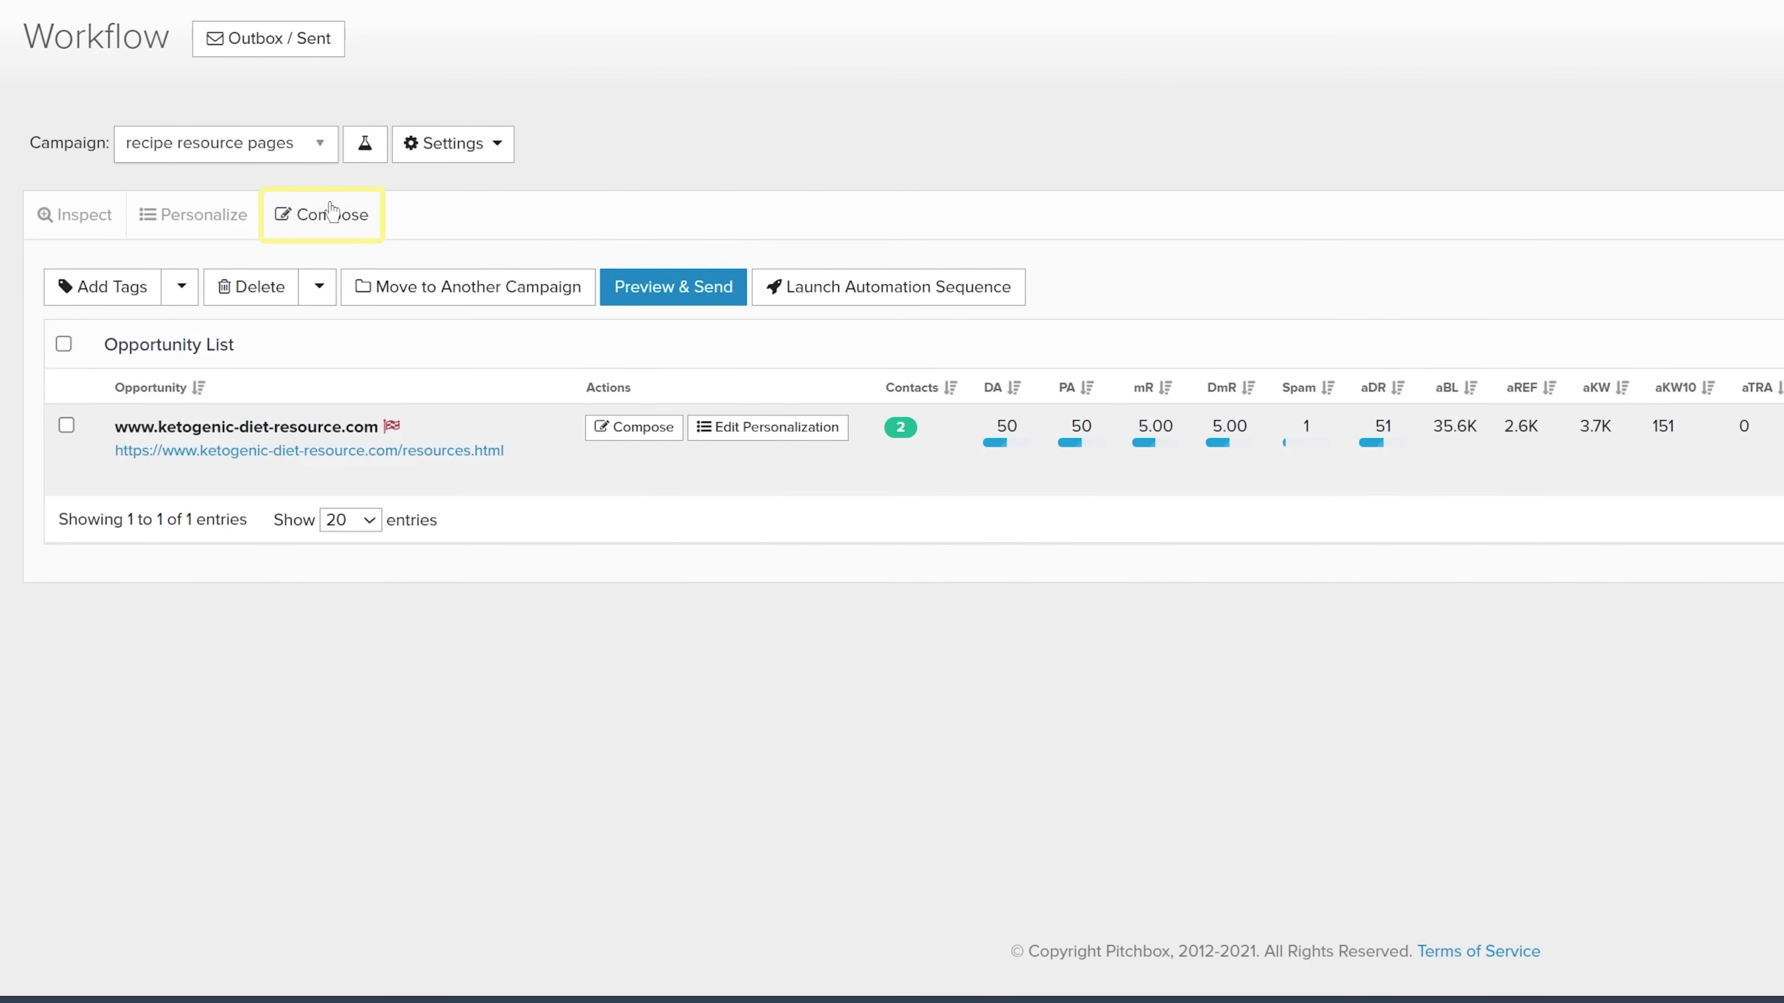
Compose a new outreach email for the ketogenic-diet-resource.com opportunity in Pitchbox.
{"action": "left_click", "coordinate": [655, 437]}
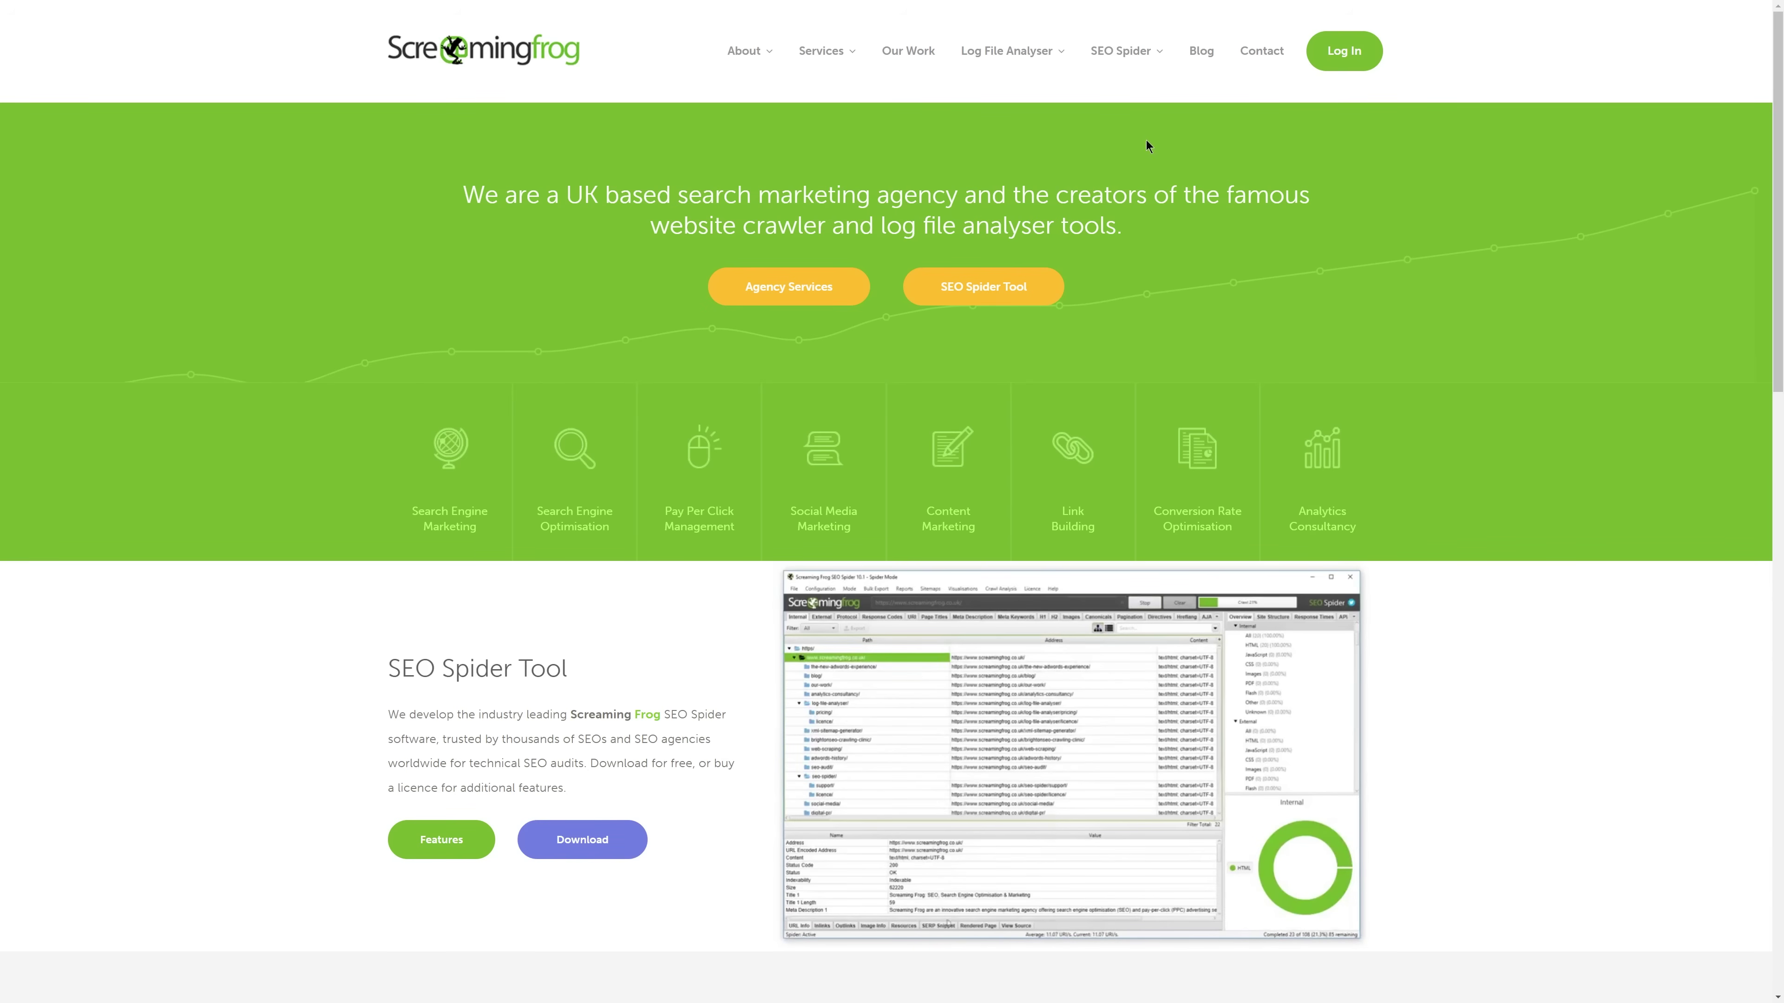
Go to the SEO Spider Pricing page and scroll through the free-versus-paid features table.
{"action": "mouse_move", "coordinate": [1123, 50]}
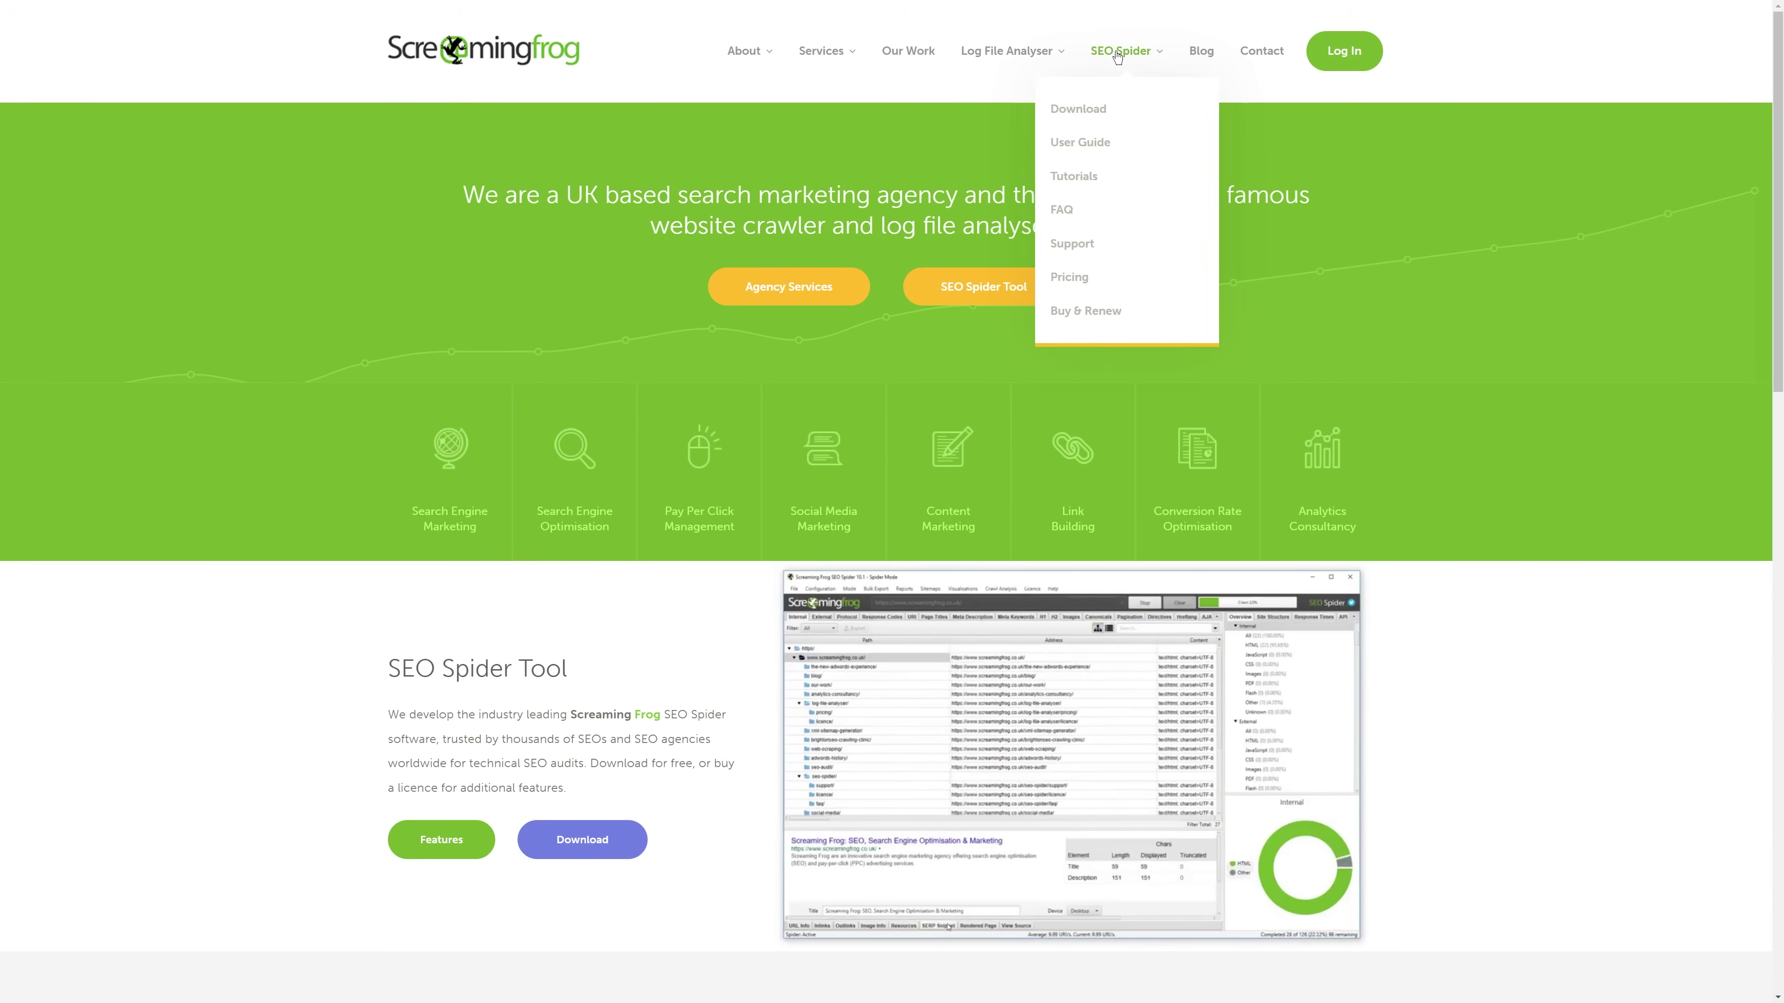
{"action": "left_click", "coordinate": [1066, 275]}
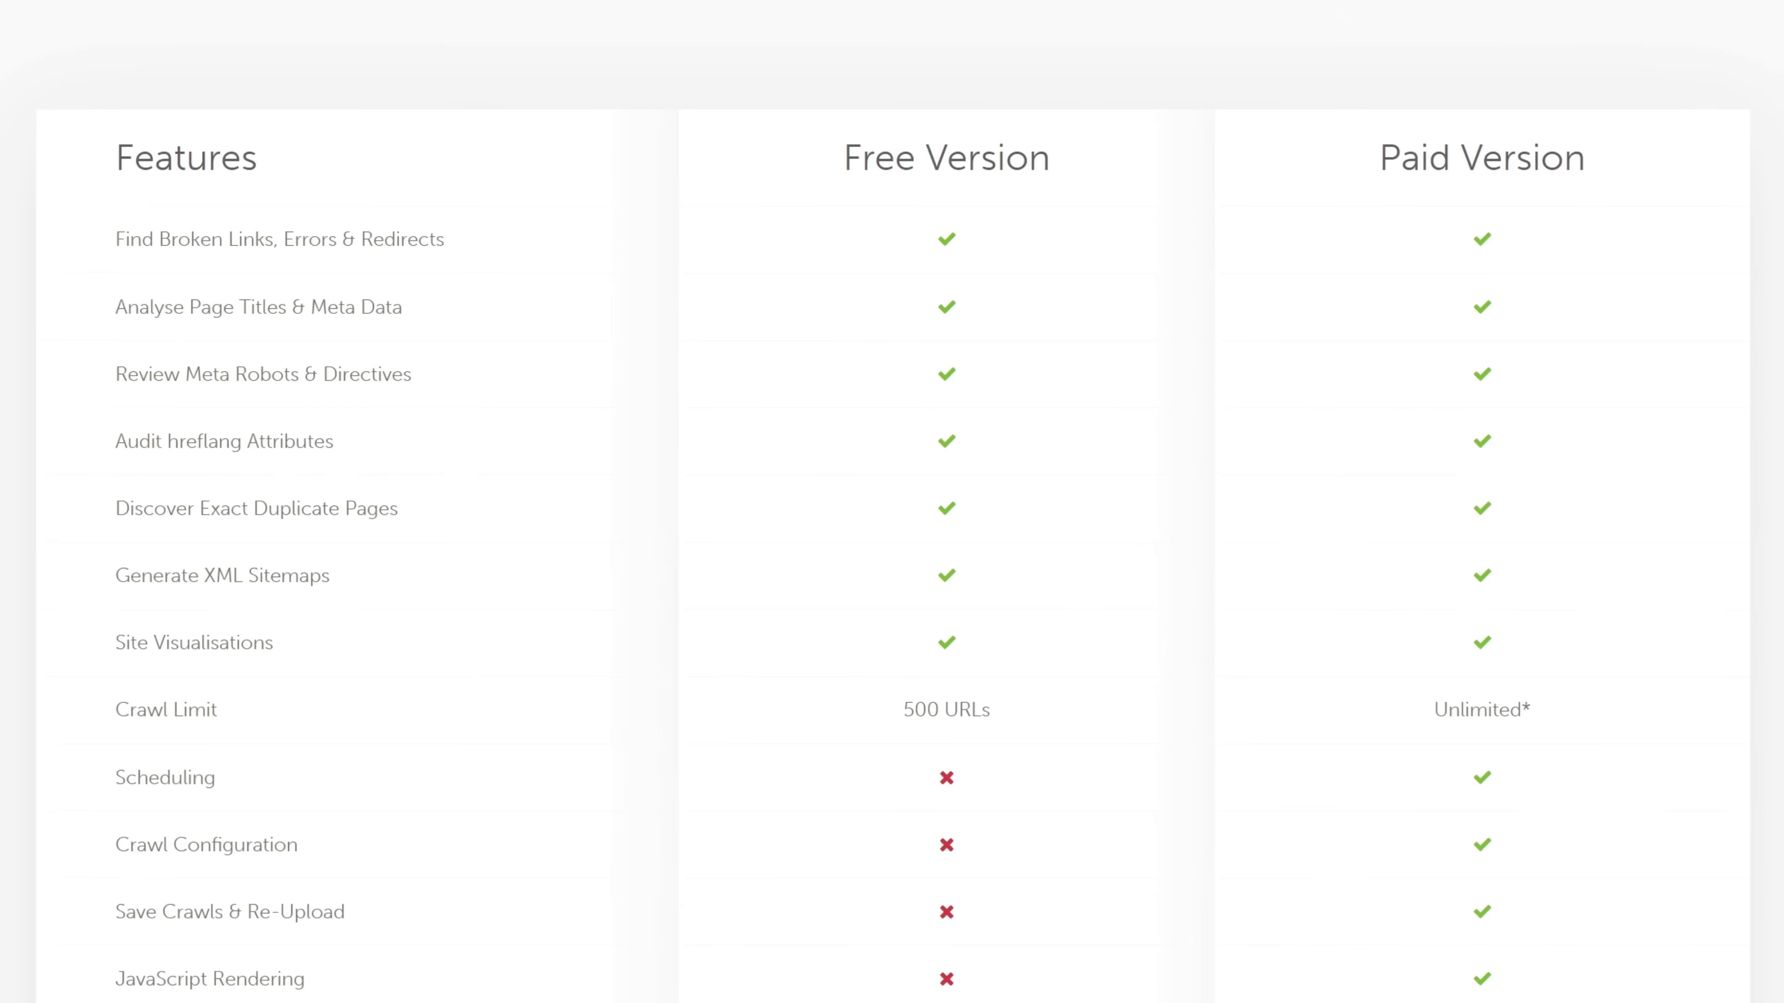
{"action": "scroll", "coordinate": [892, 501], "scroll_direction": "down", "scroll_amount": 5}
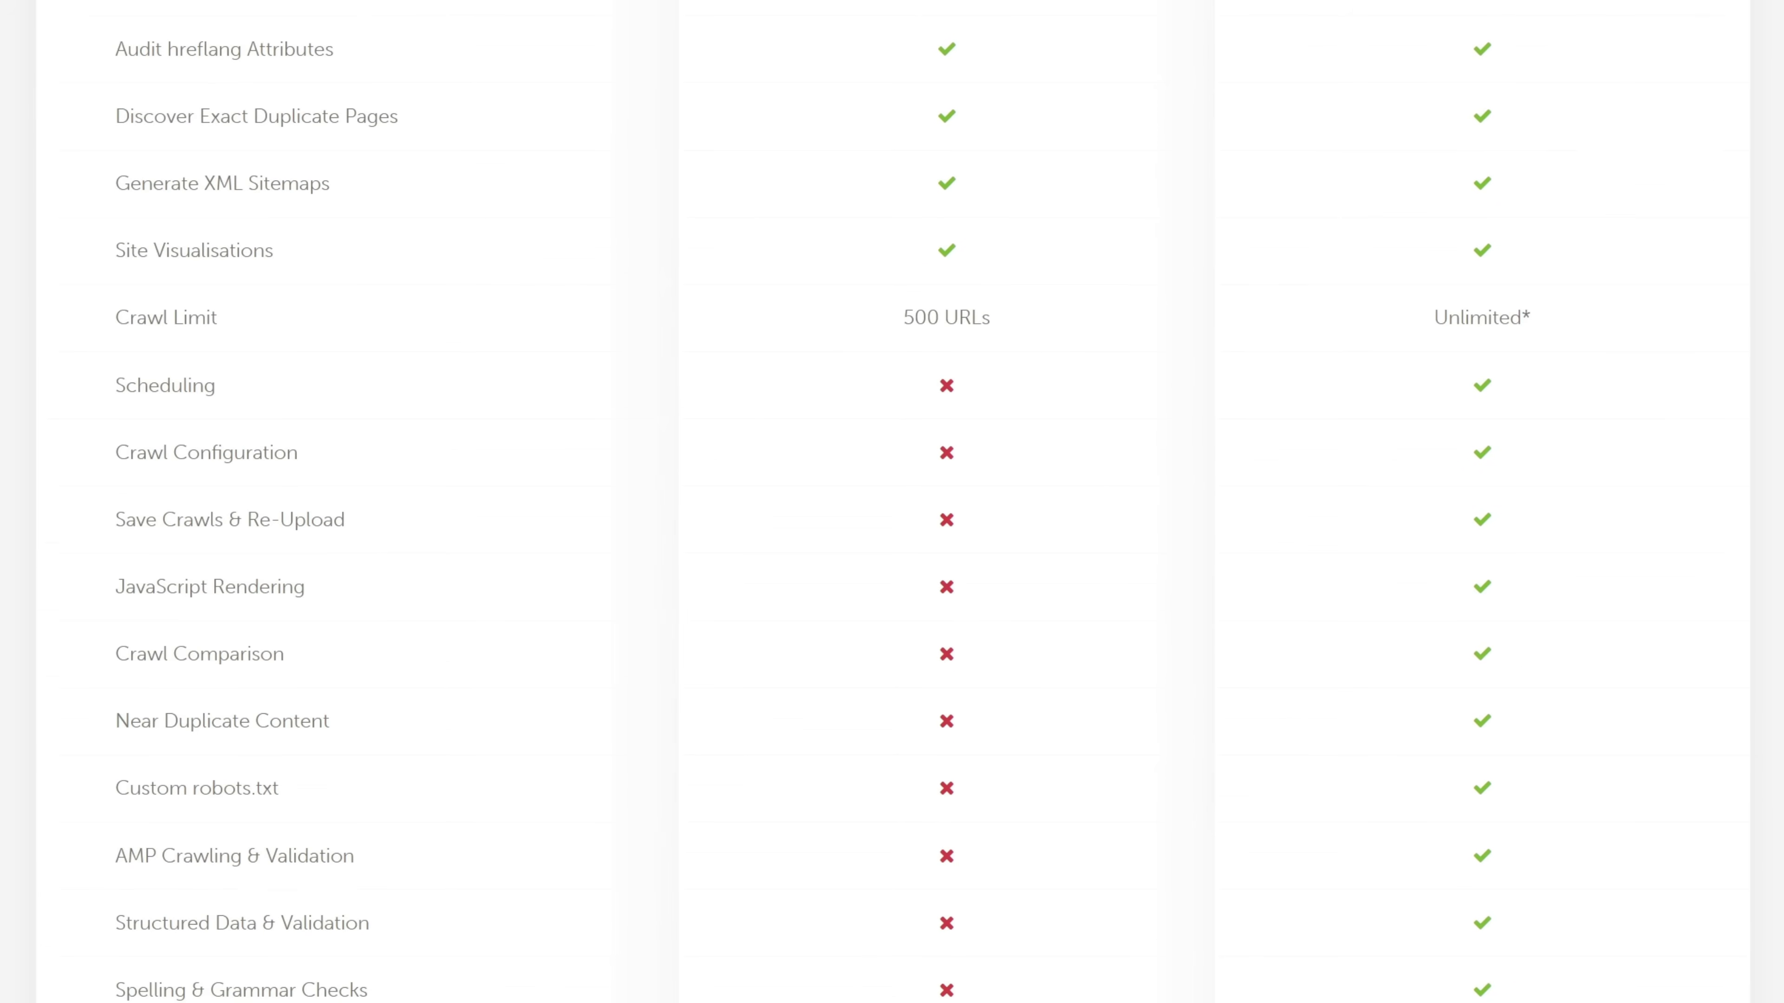
{"action": "scroll", "coordinate": [892, 501], "scroll_direction": "down", "scroll_amount": 5}
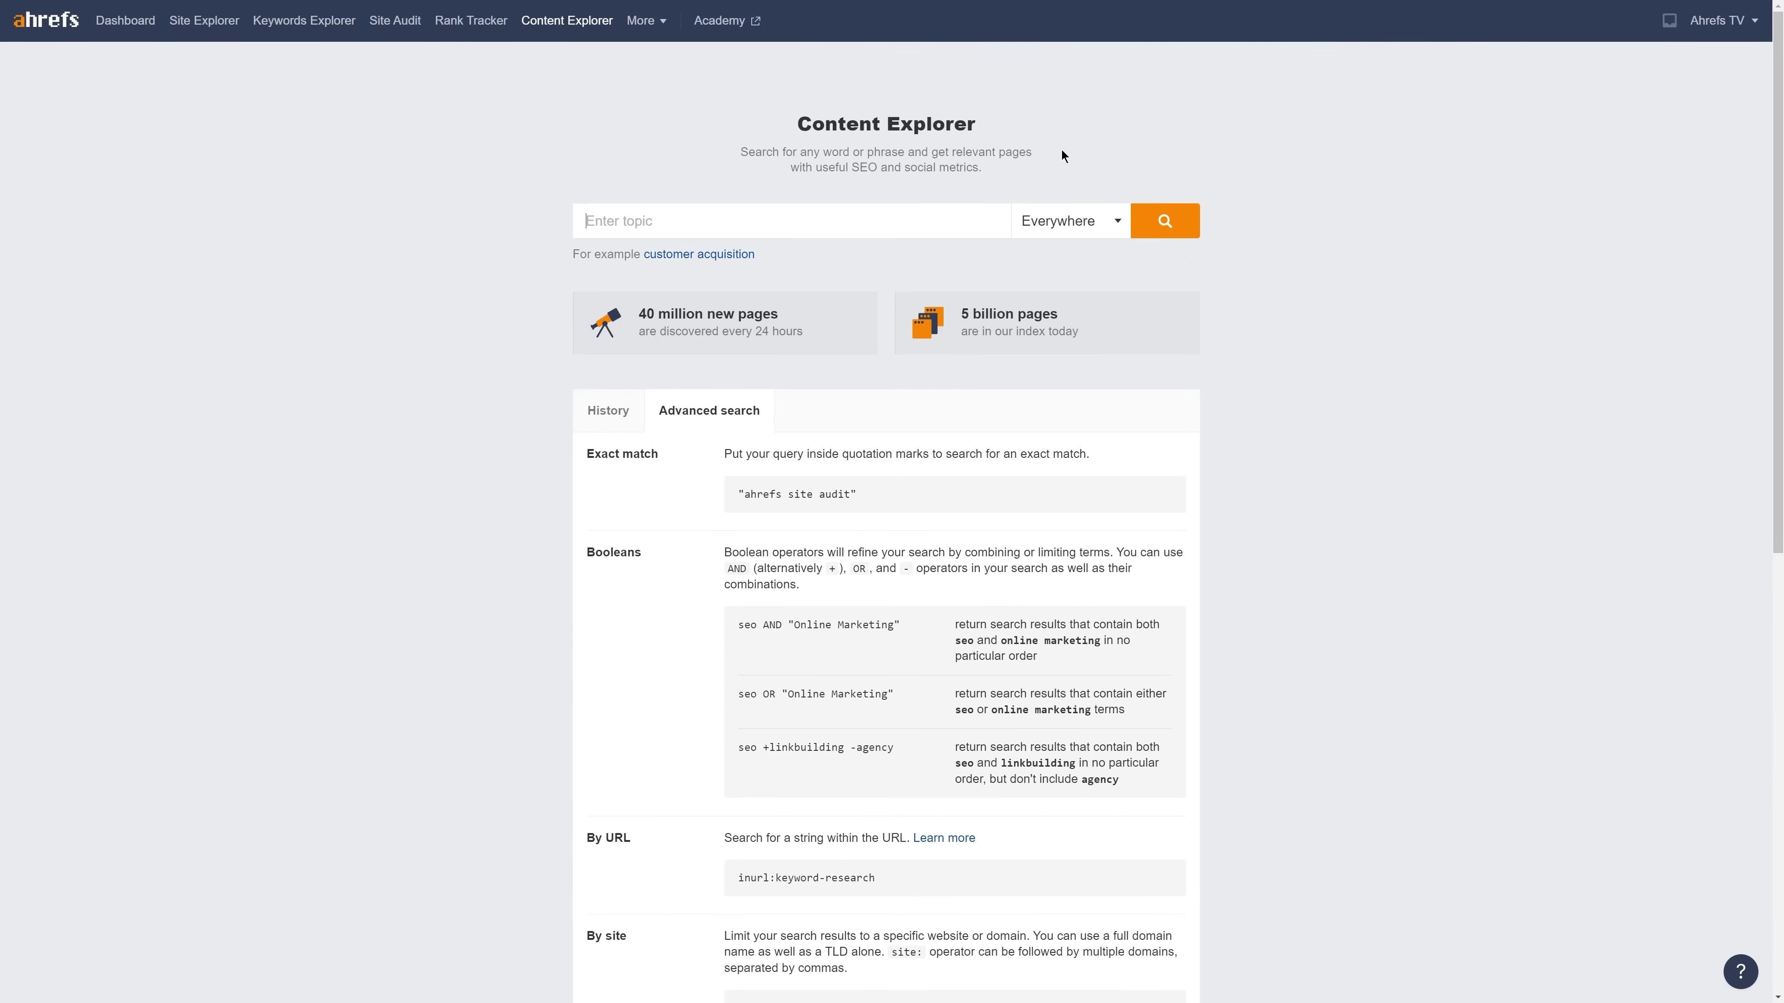
Search Content Explorer for Ahrefs mentions and filter results to domain rating 30–80.
{"action": "type", "text": "\"ahrefs\" -site:ahrefs.com"}
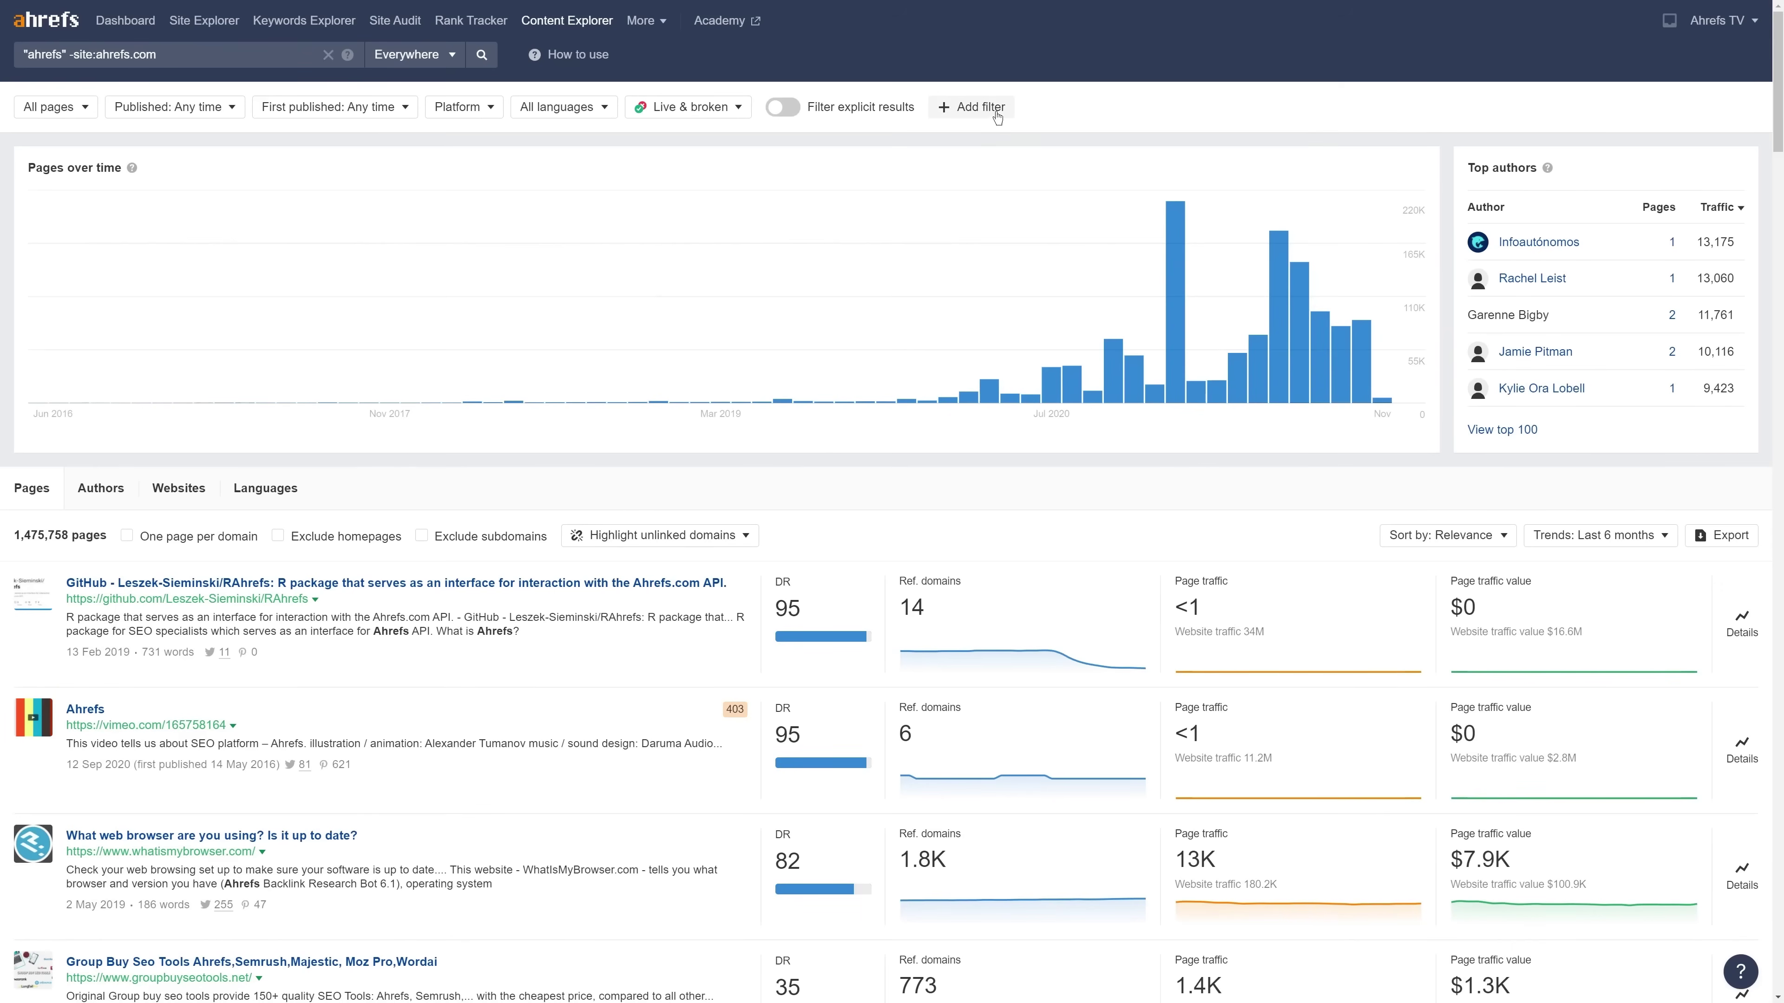
{"action": "left_click", "coordinate": [968, 107]}
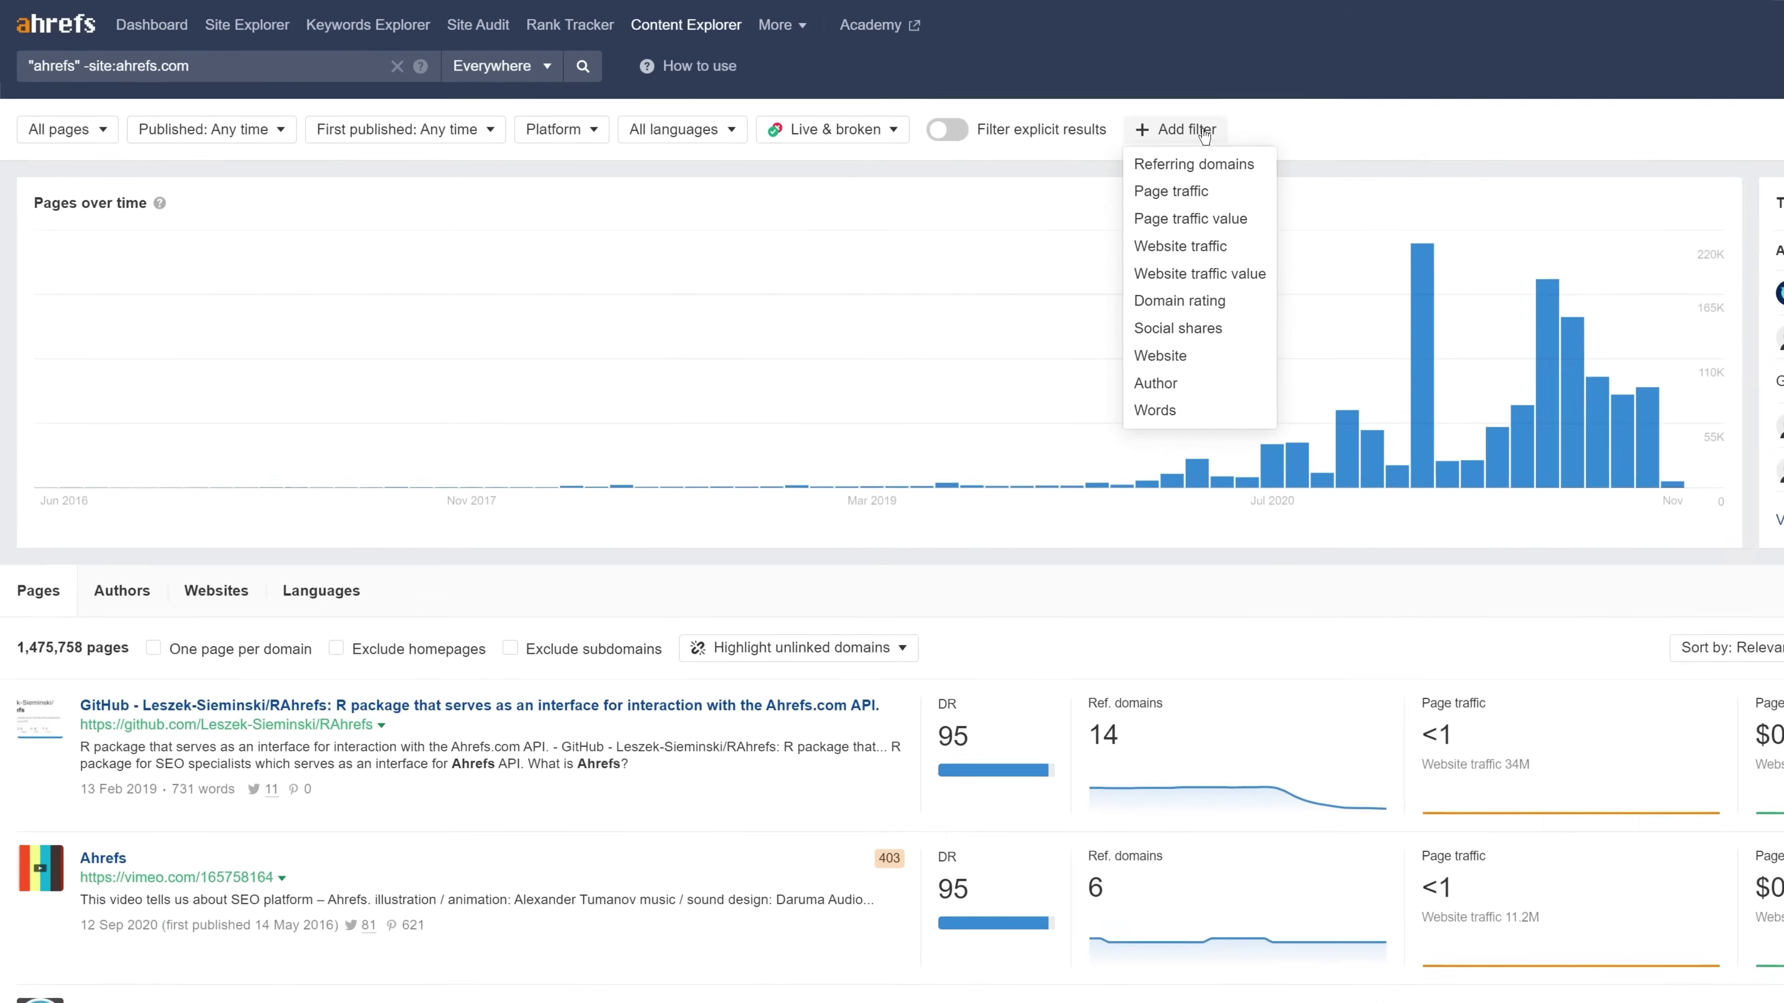
{"action": "left_click", "coordinate": [1067, 298]}
{"action": "type", "text": "30"}
{"action": "key", "text": "Tab"}
{"action": "type", "text": "80"}
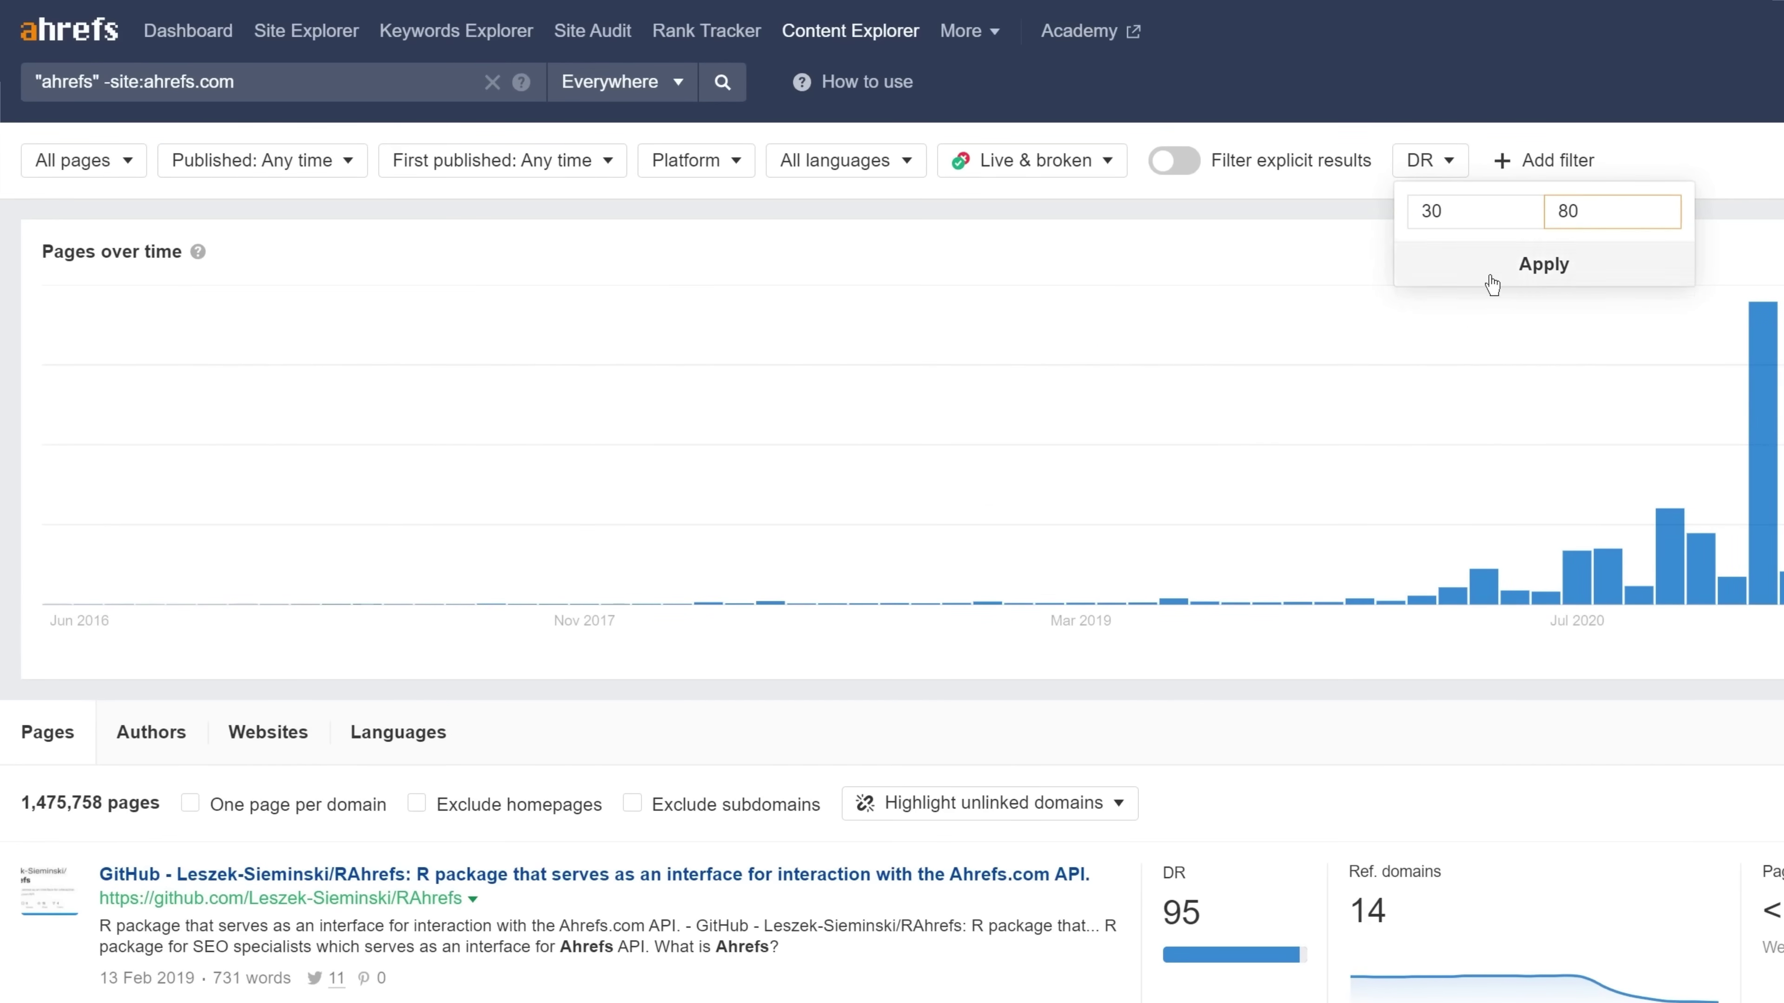
{"action": "left_click", "coordinate": [1510, 267]}
Require at least 5000 website traffic, show one page per domain, and bring up CSV export.
{"action": "left_click", "coordinate": [1622, 161]}
{"action": "left_click", "coordinate": [1634, 305]}
{"action": "type", "text": "5000"}
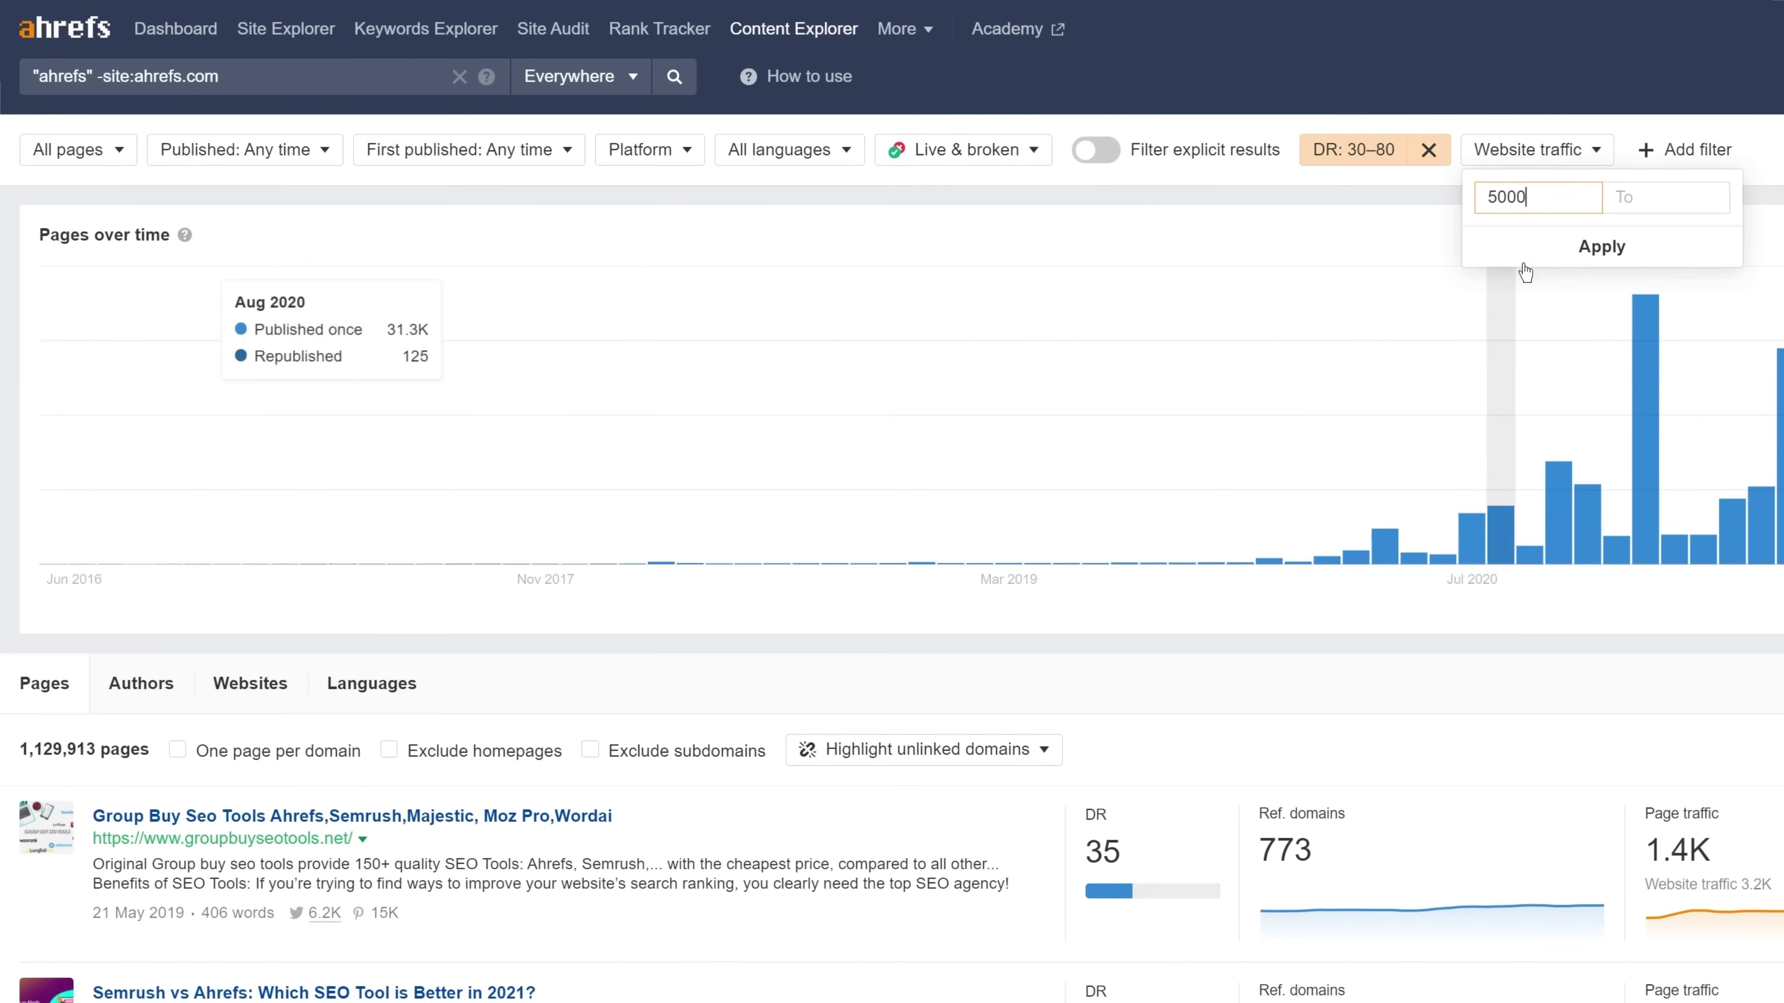
{"action": "left_click", "coordinate": [1538, 253]}
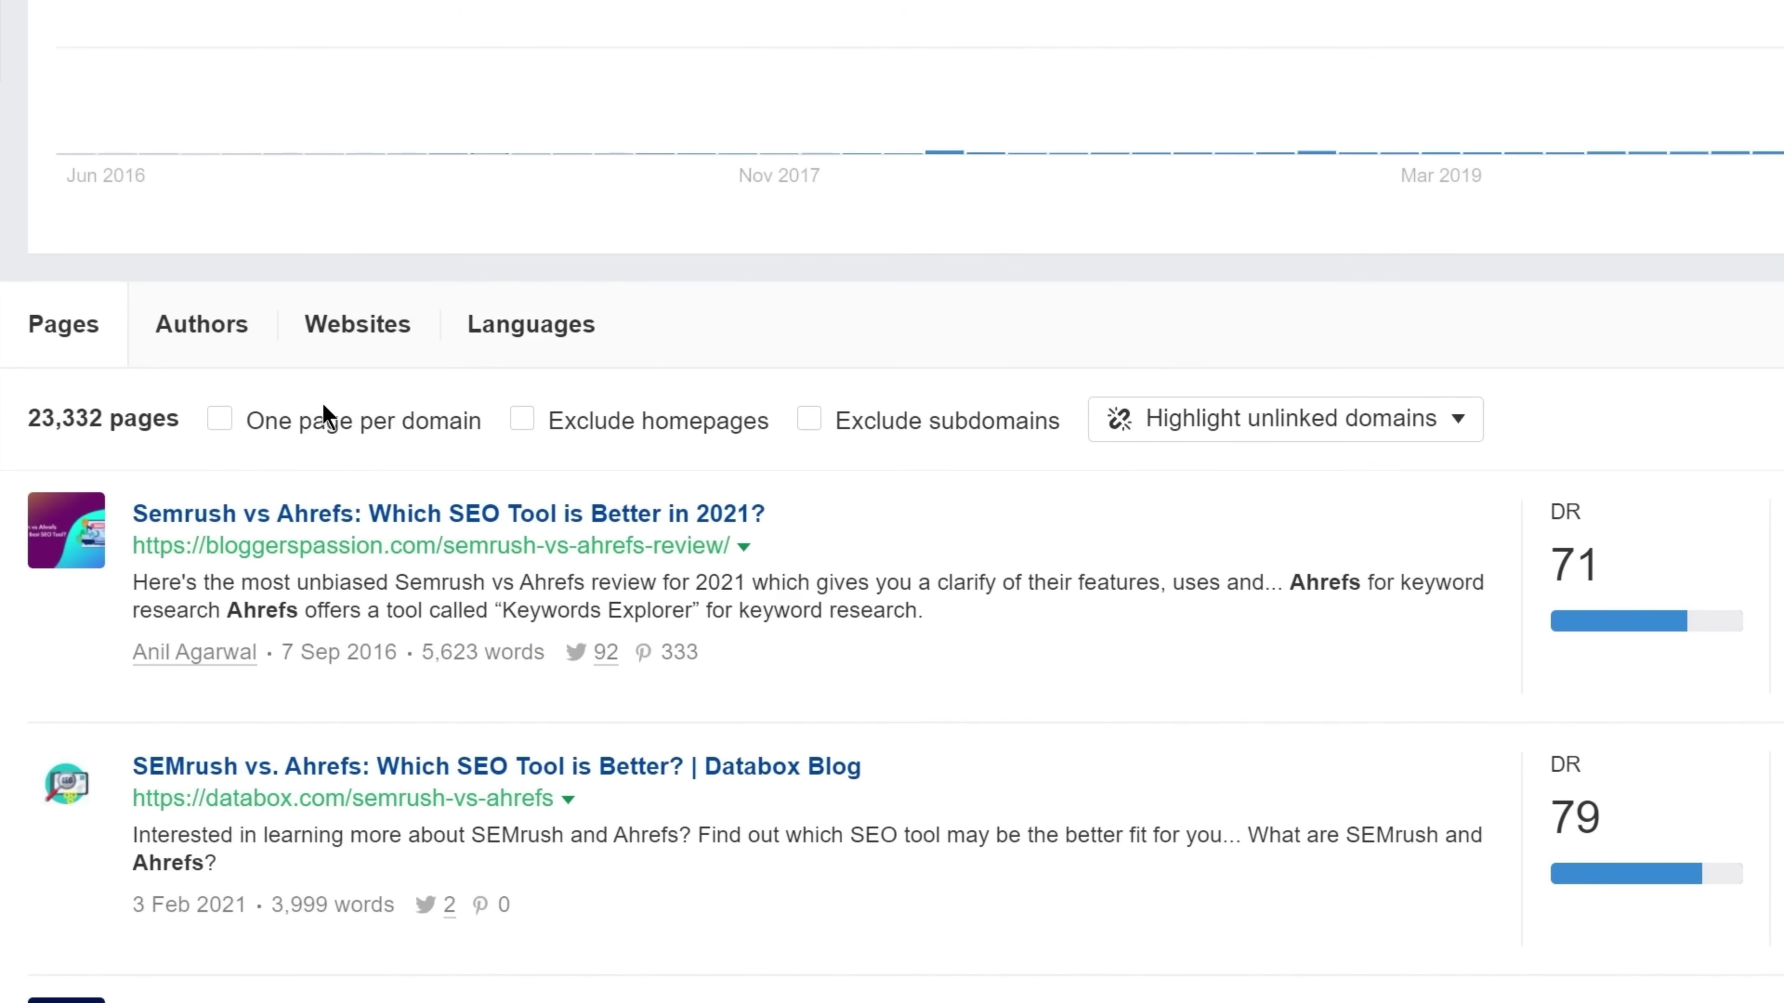
{"action": "left_click", "coordinate": [220, 424]}
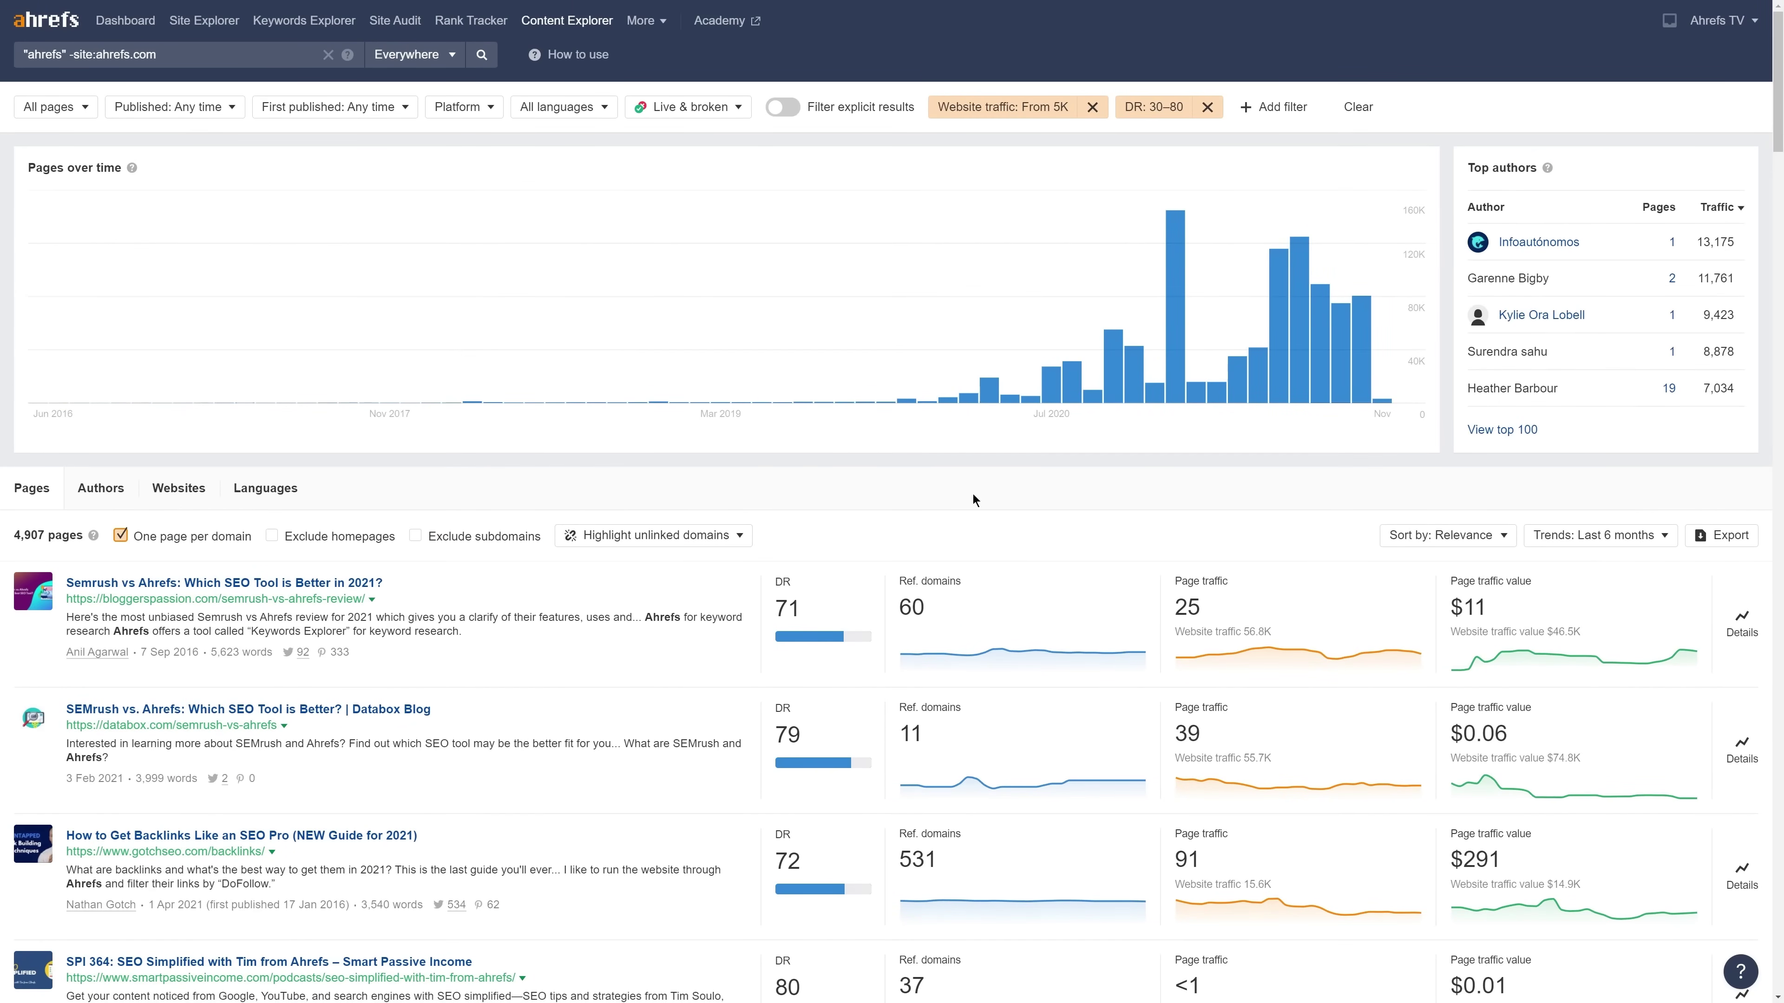
{"action": "left_click", "coordinate": [1720, 537]}
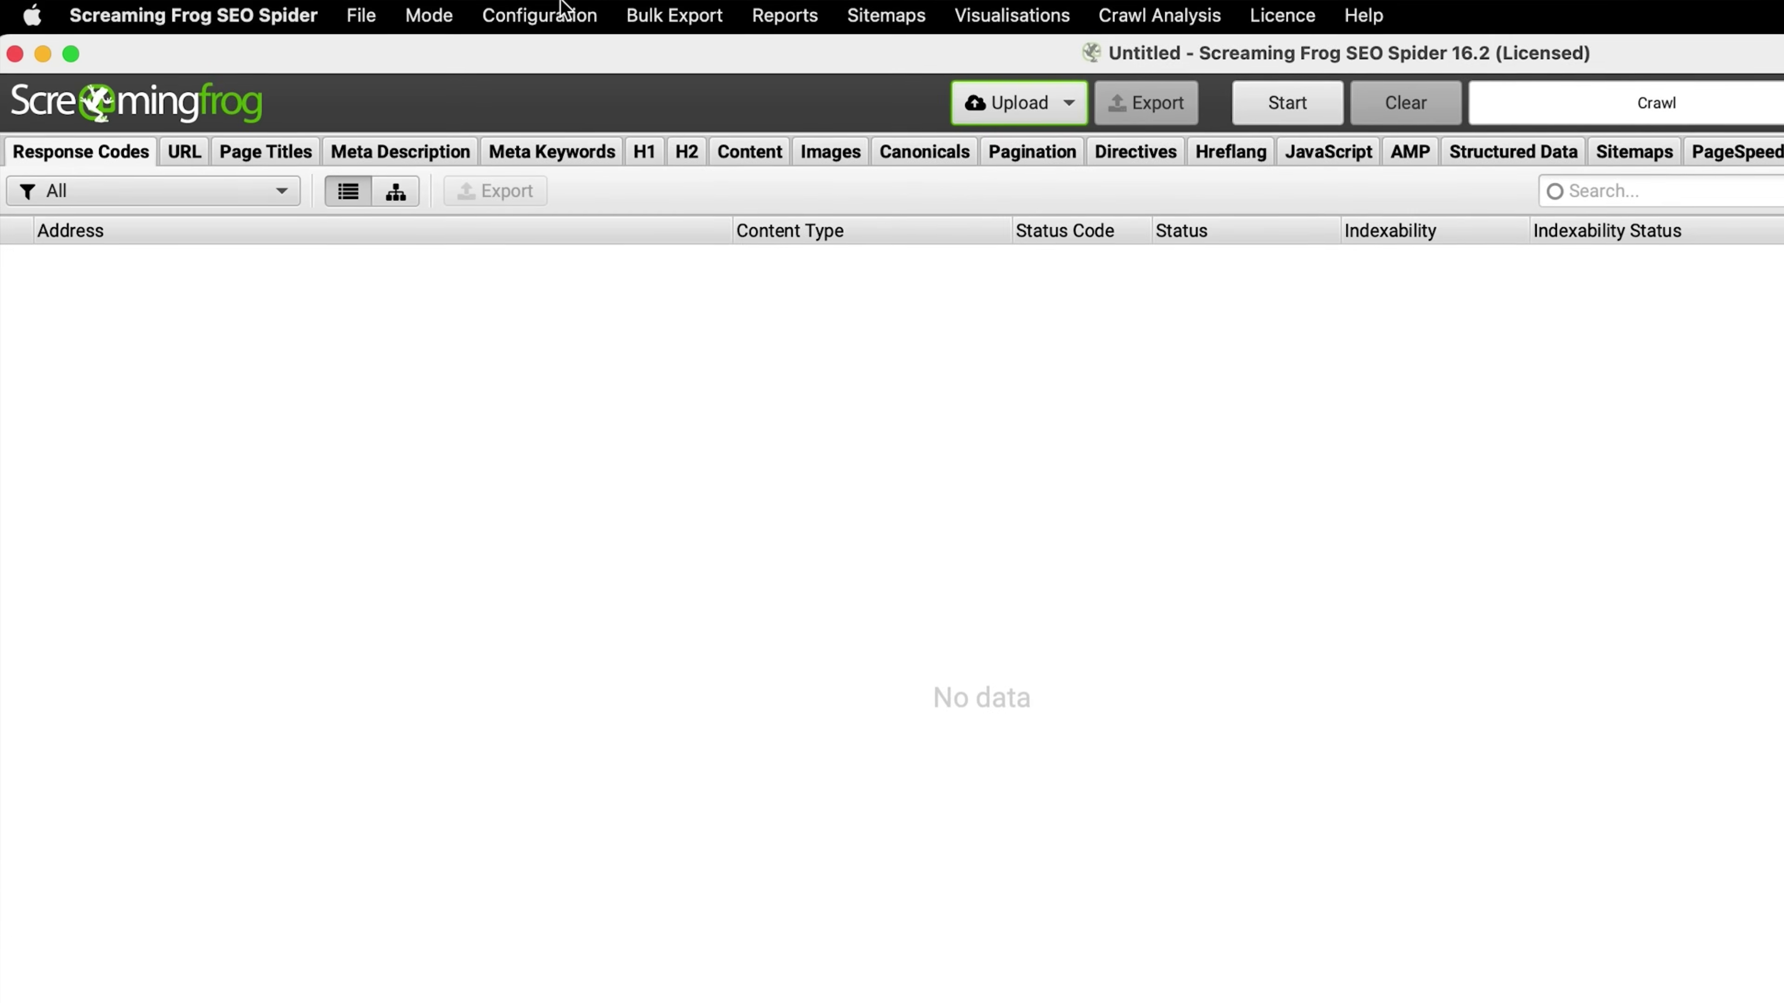
Add a custom search rule set to Does Not Contain, Regex, with the pasted ahrefs.com link pattern.
{"action": "left_click", "coordinate": [360, 10]}
{"action": "mouse_move", "coordinate": [401, 248]}
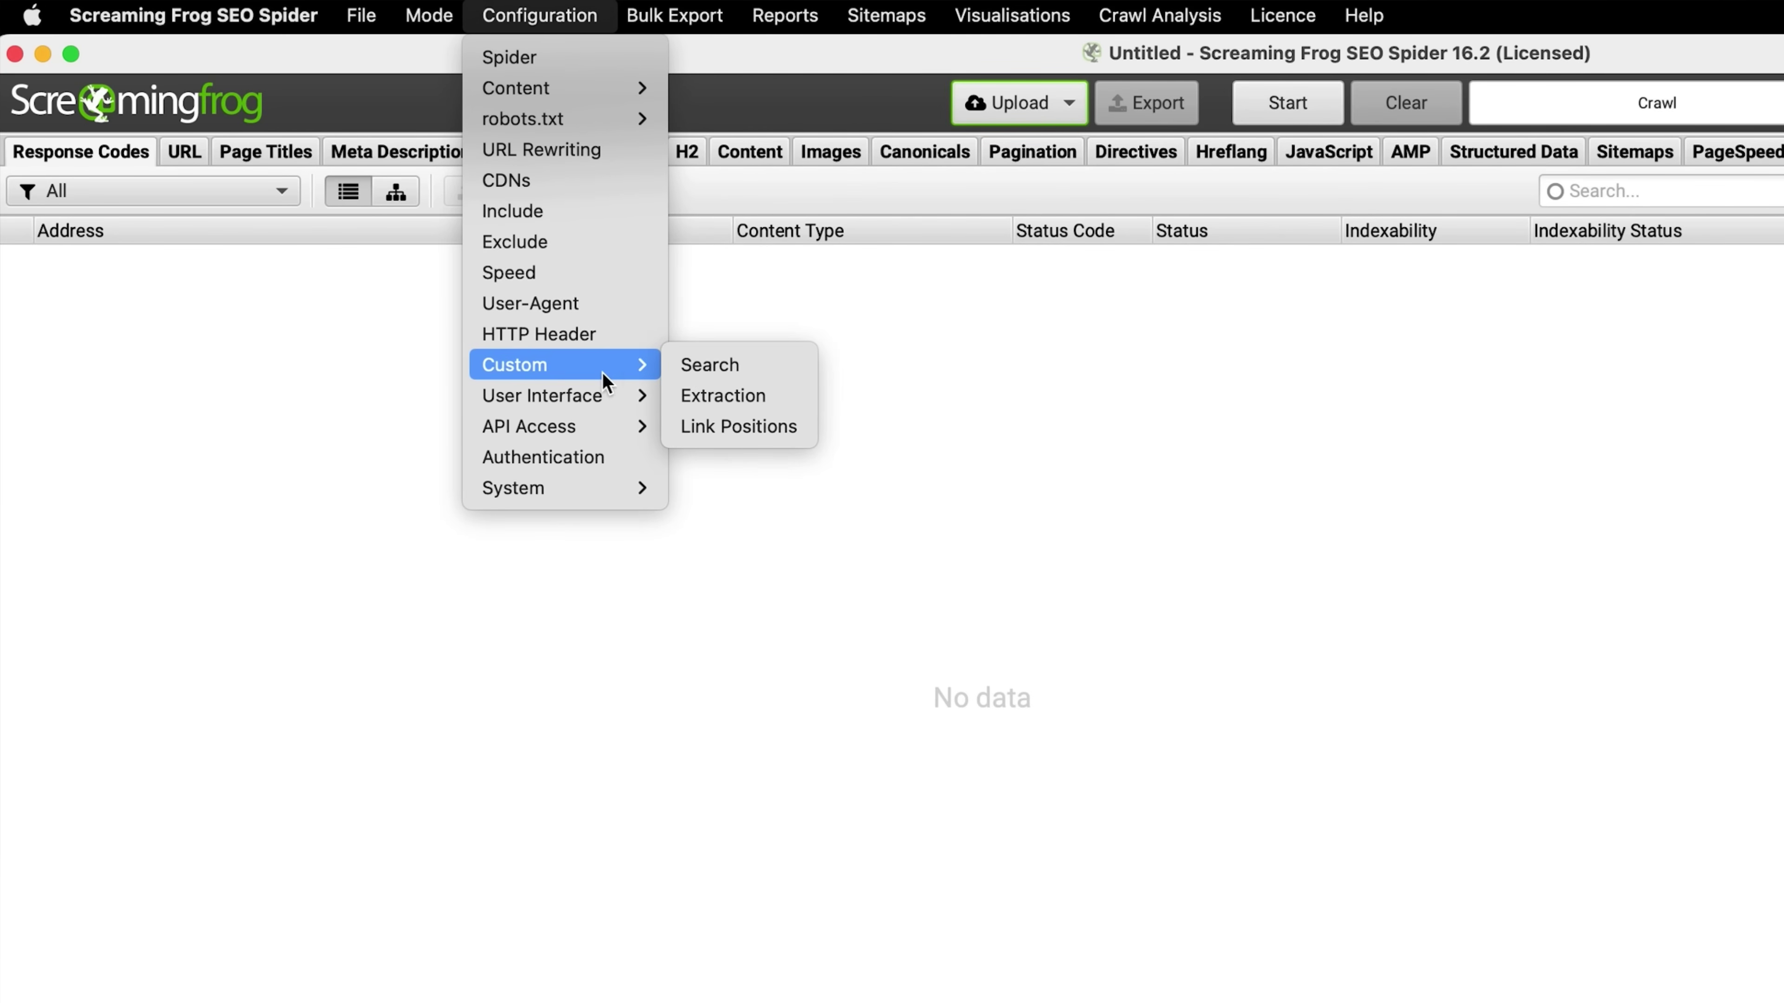
{"action": "left_click", "coordinate": [698, 367]}
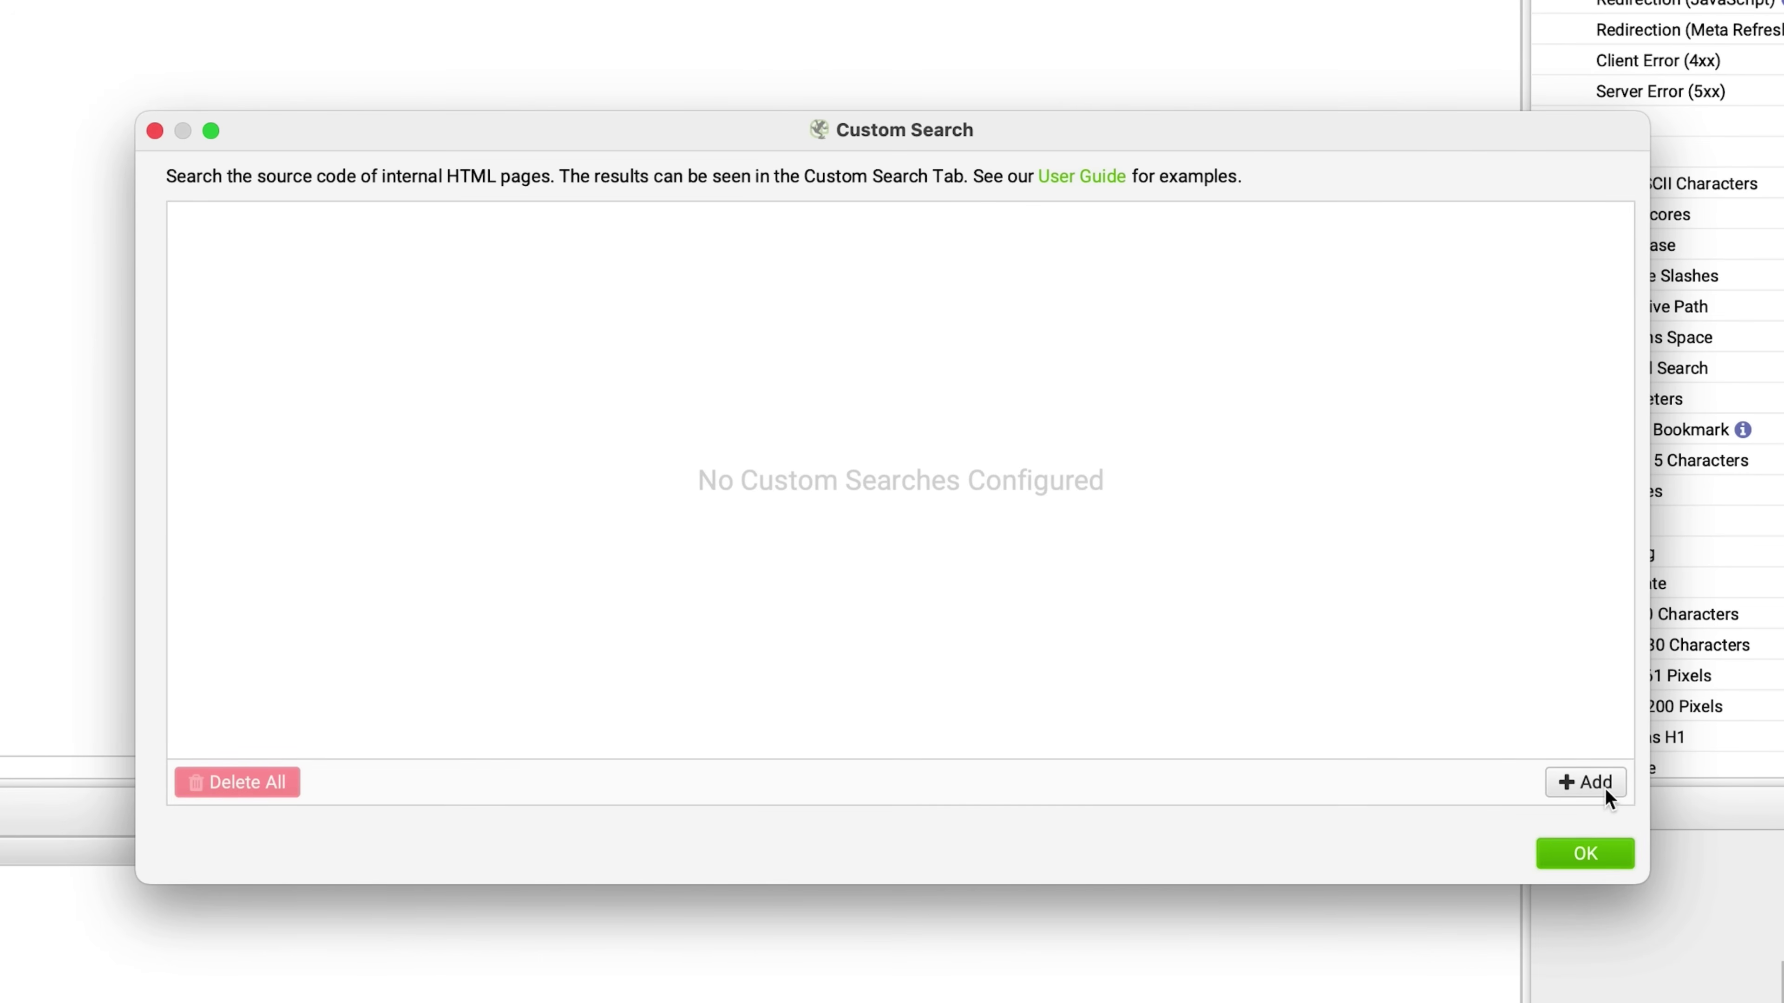
{"action": "left_click", "coordinate": [1589, 782]}
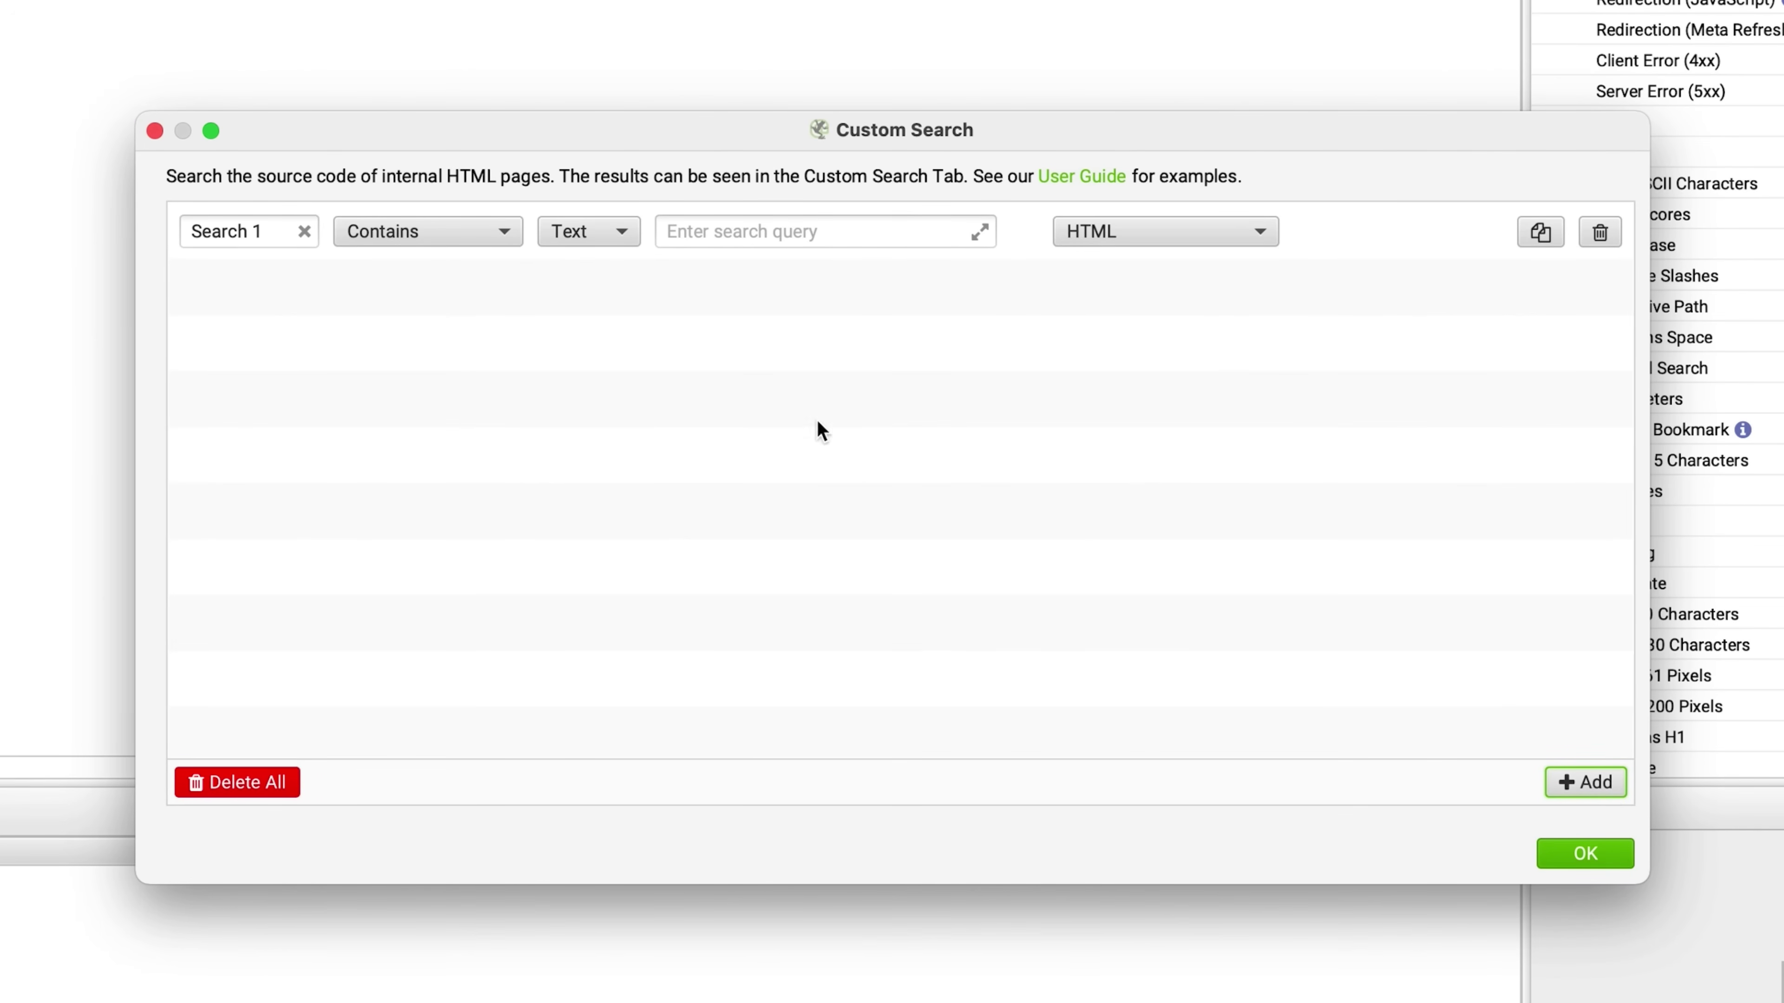
{"action": "left_click", "coordinate": [391, 245]}
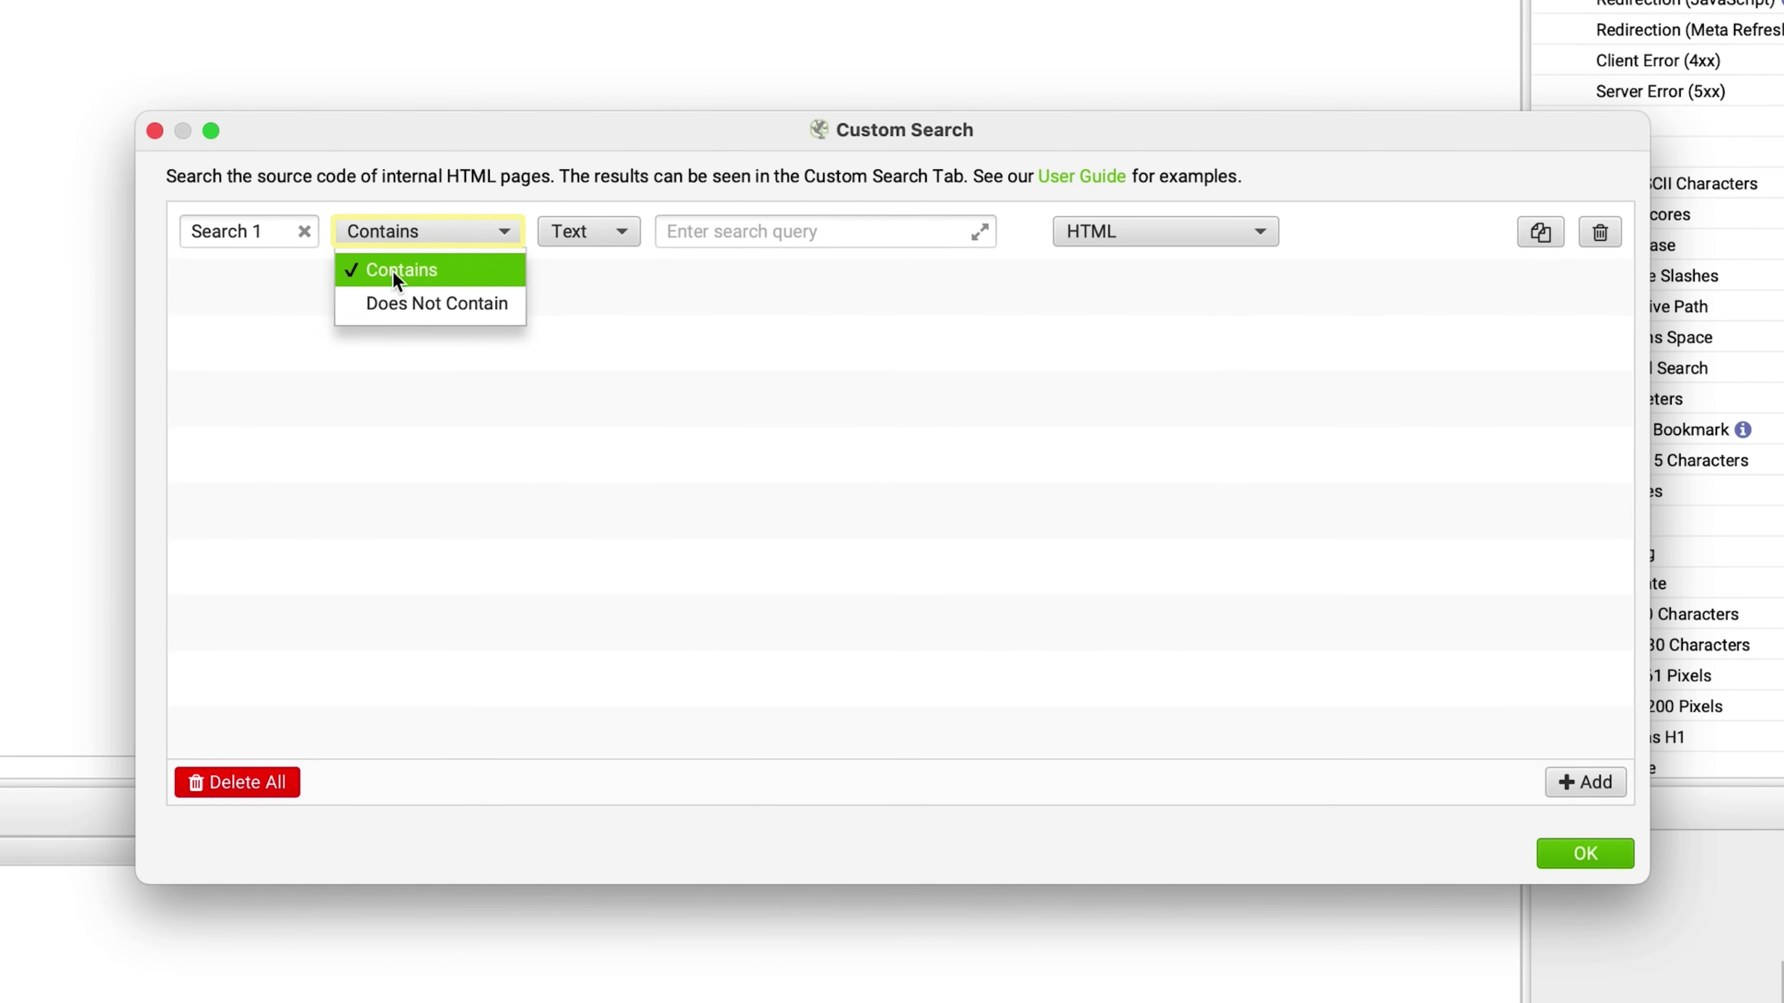
{"action": "left_click", "coordinate": [399, 303]}
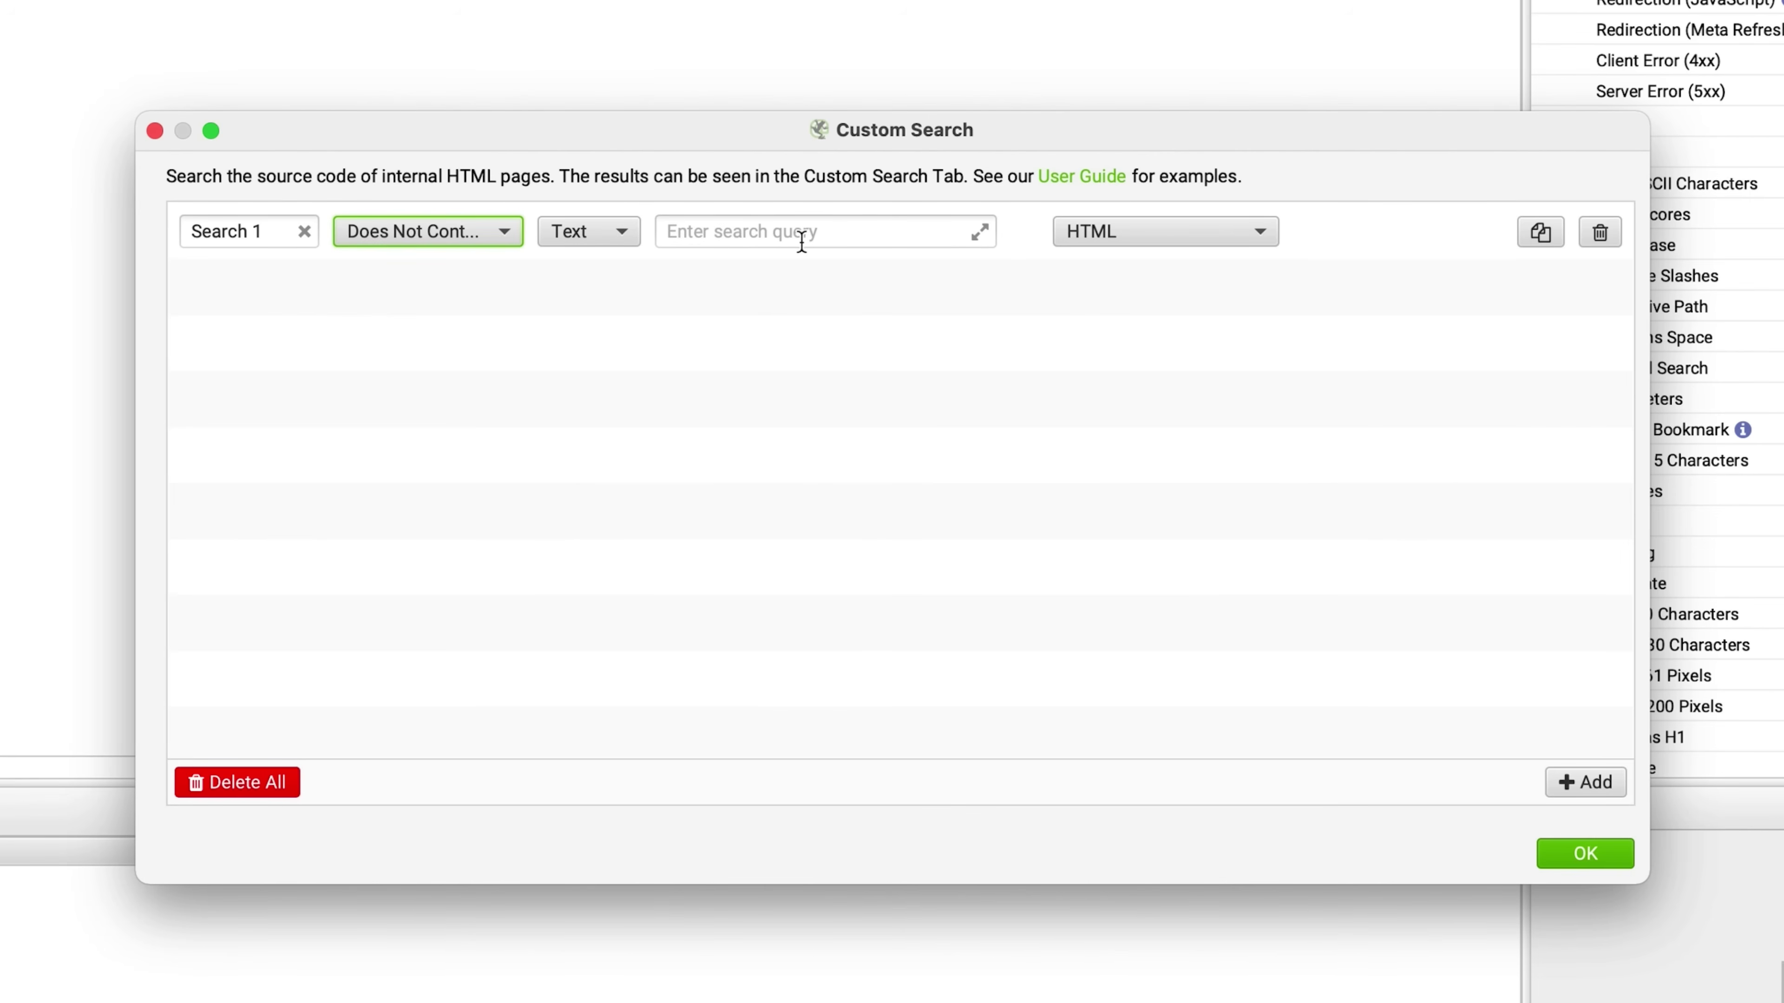
{"action": "left_click", "coordinate": [598, 232]}
{"action": "left_click", "coordinate": [593, 303]}
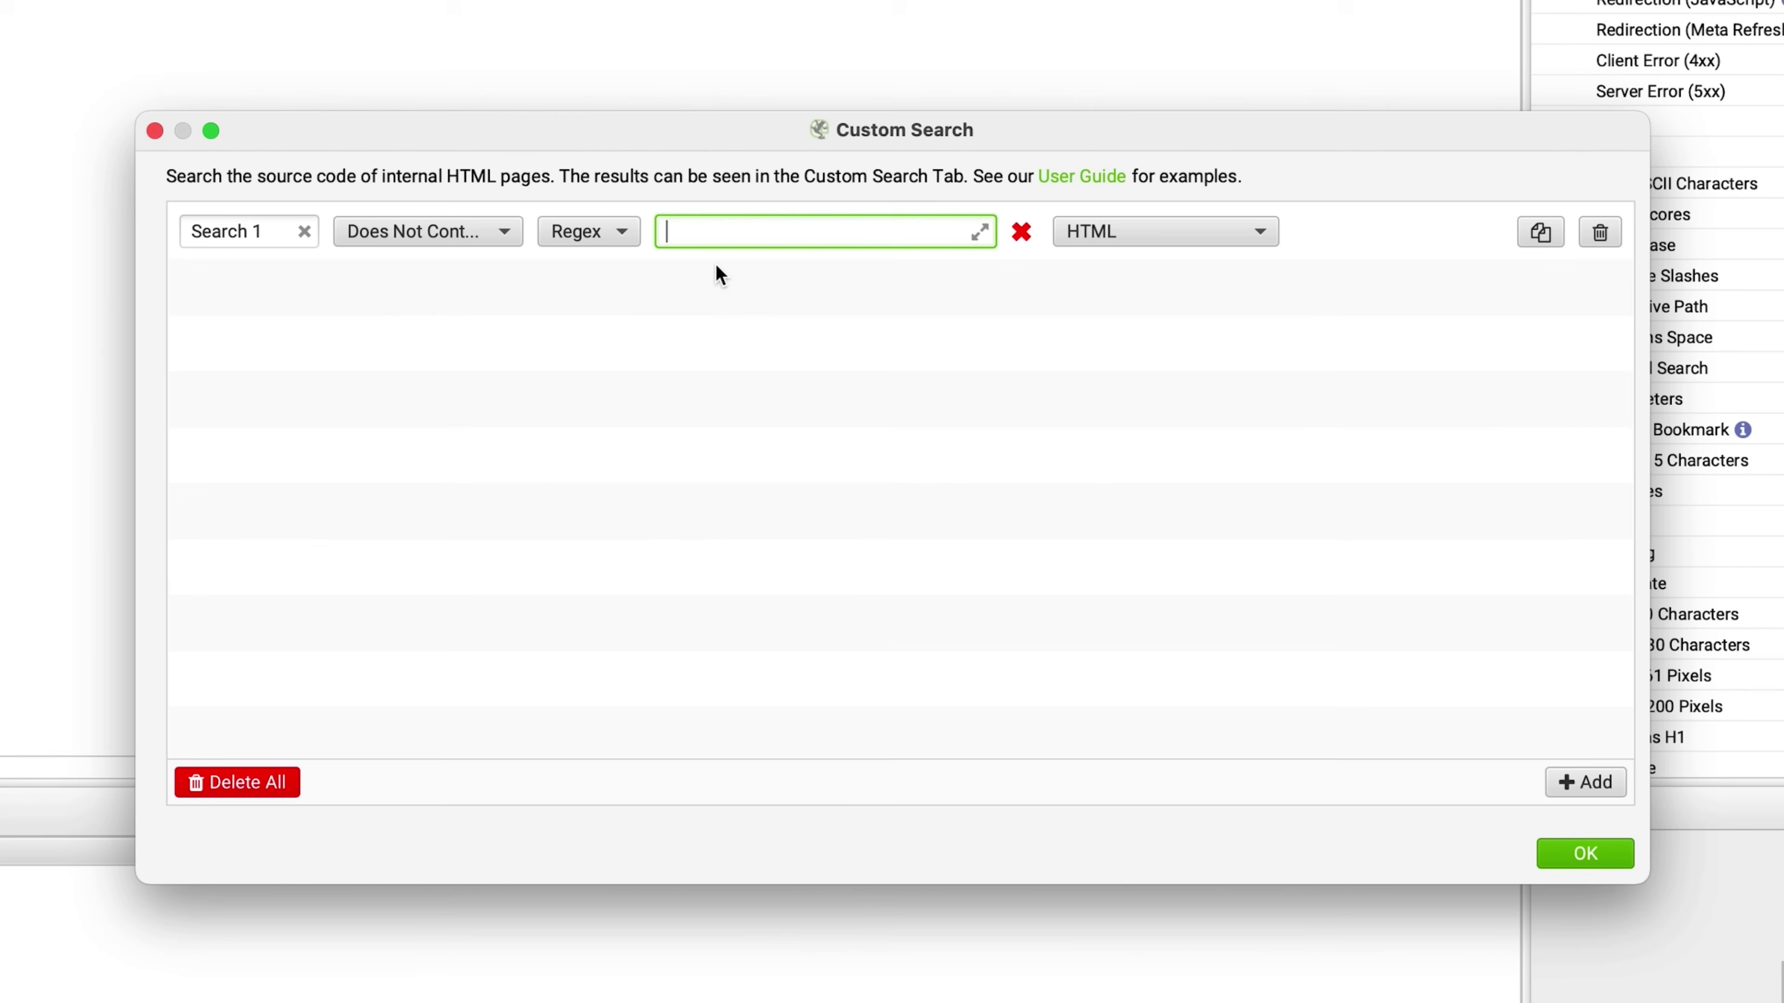
{"action": "key", "text": "super+v"}
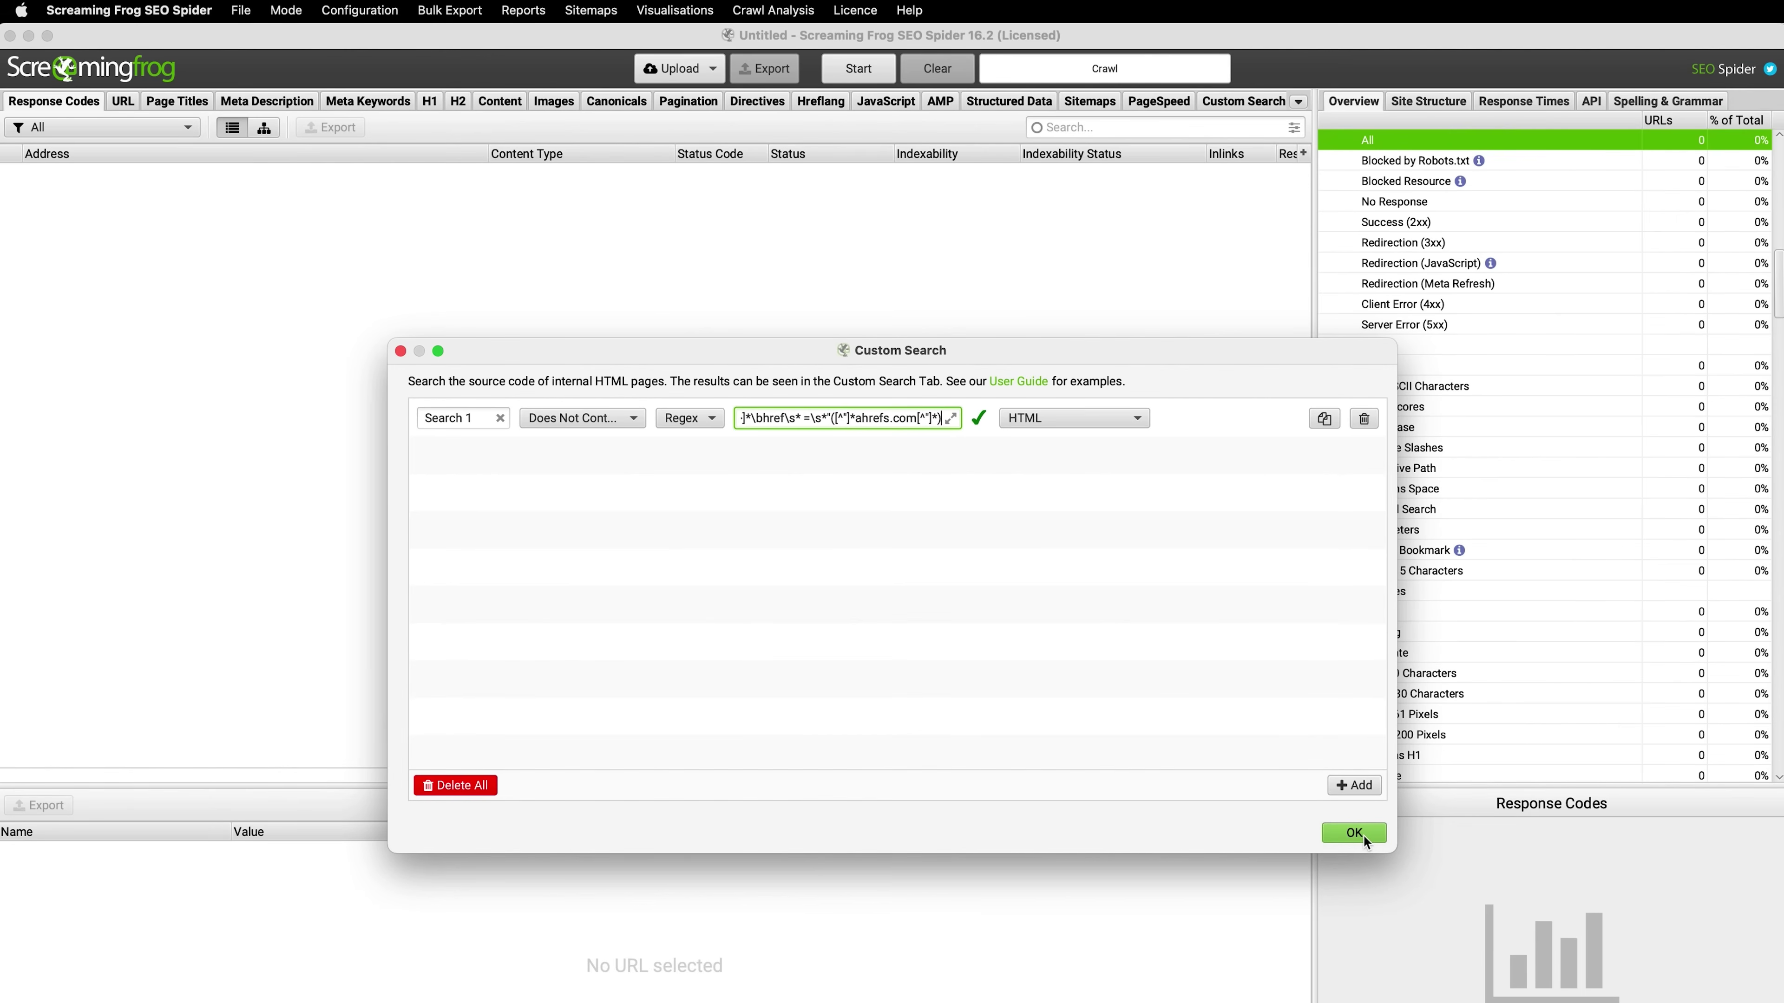
{"action": "left_click", "coordinate": [1584, 853]}
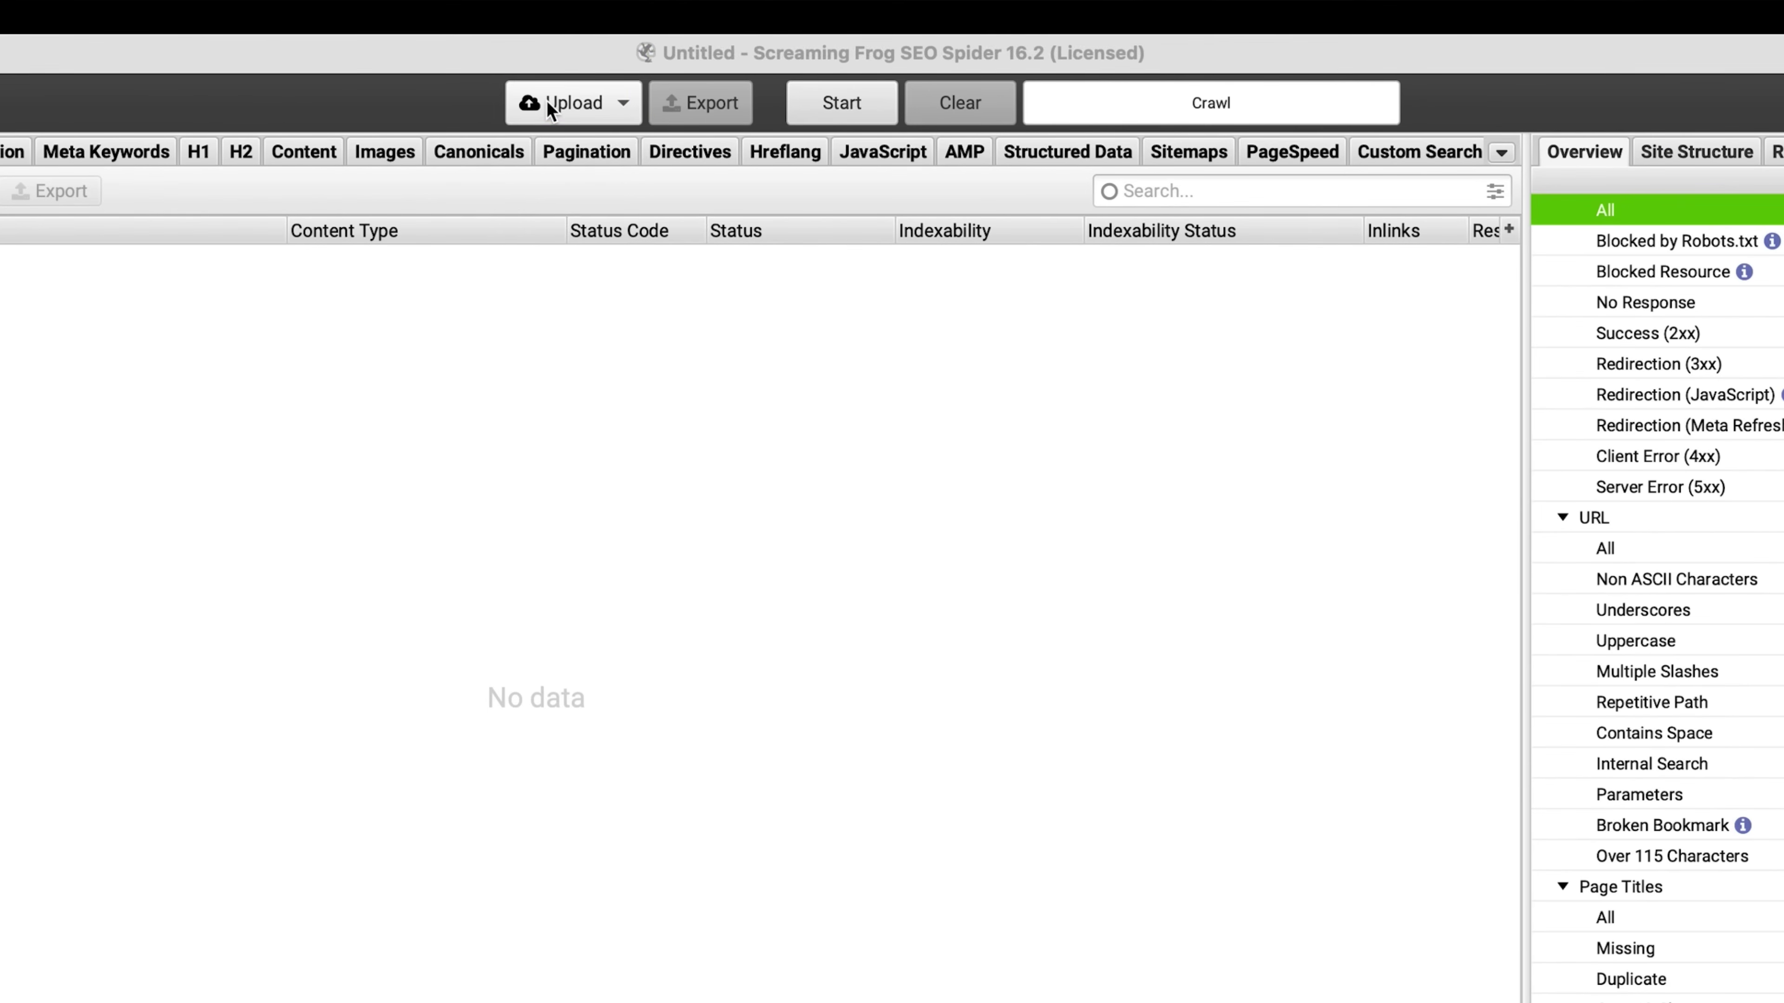
Paste the list of 1,000 URLs and start crawling them.
{"action": "left_click", "coordinate": [673, 75]}
{"action": "left_click", "coordinate": [596, 212]}
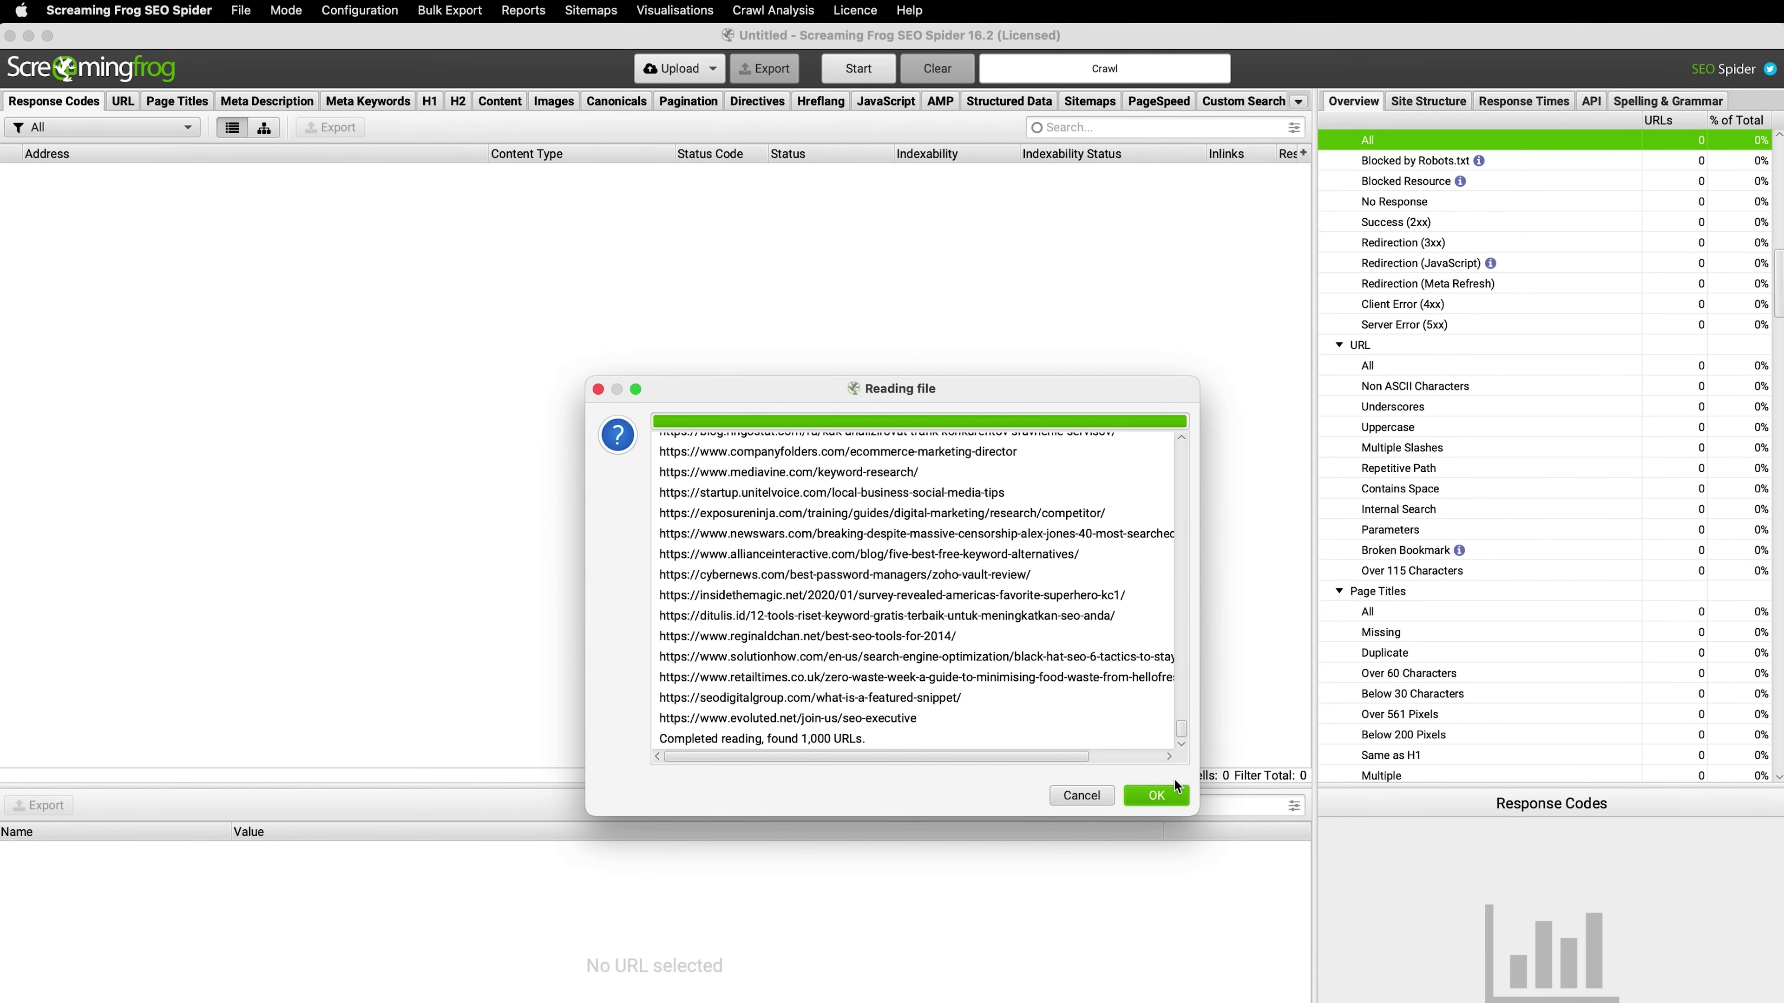
{"action": "left_click", "coordinate": [1174, 791]}
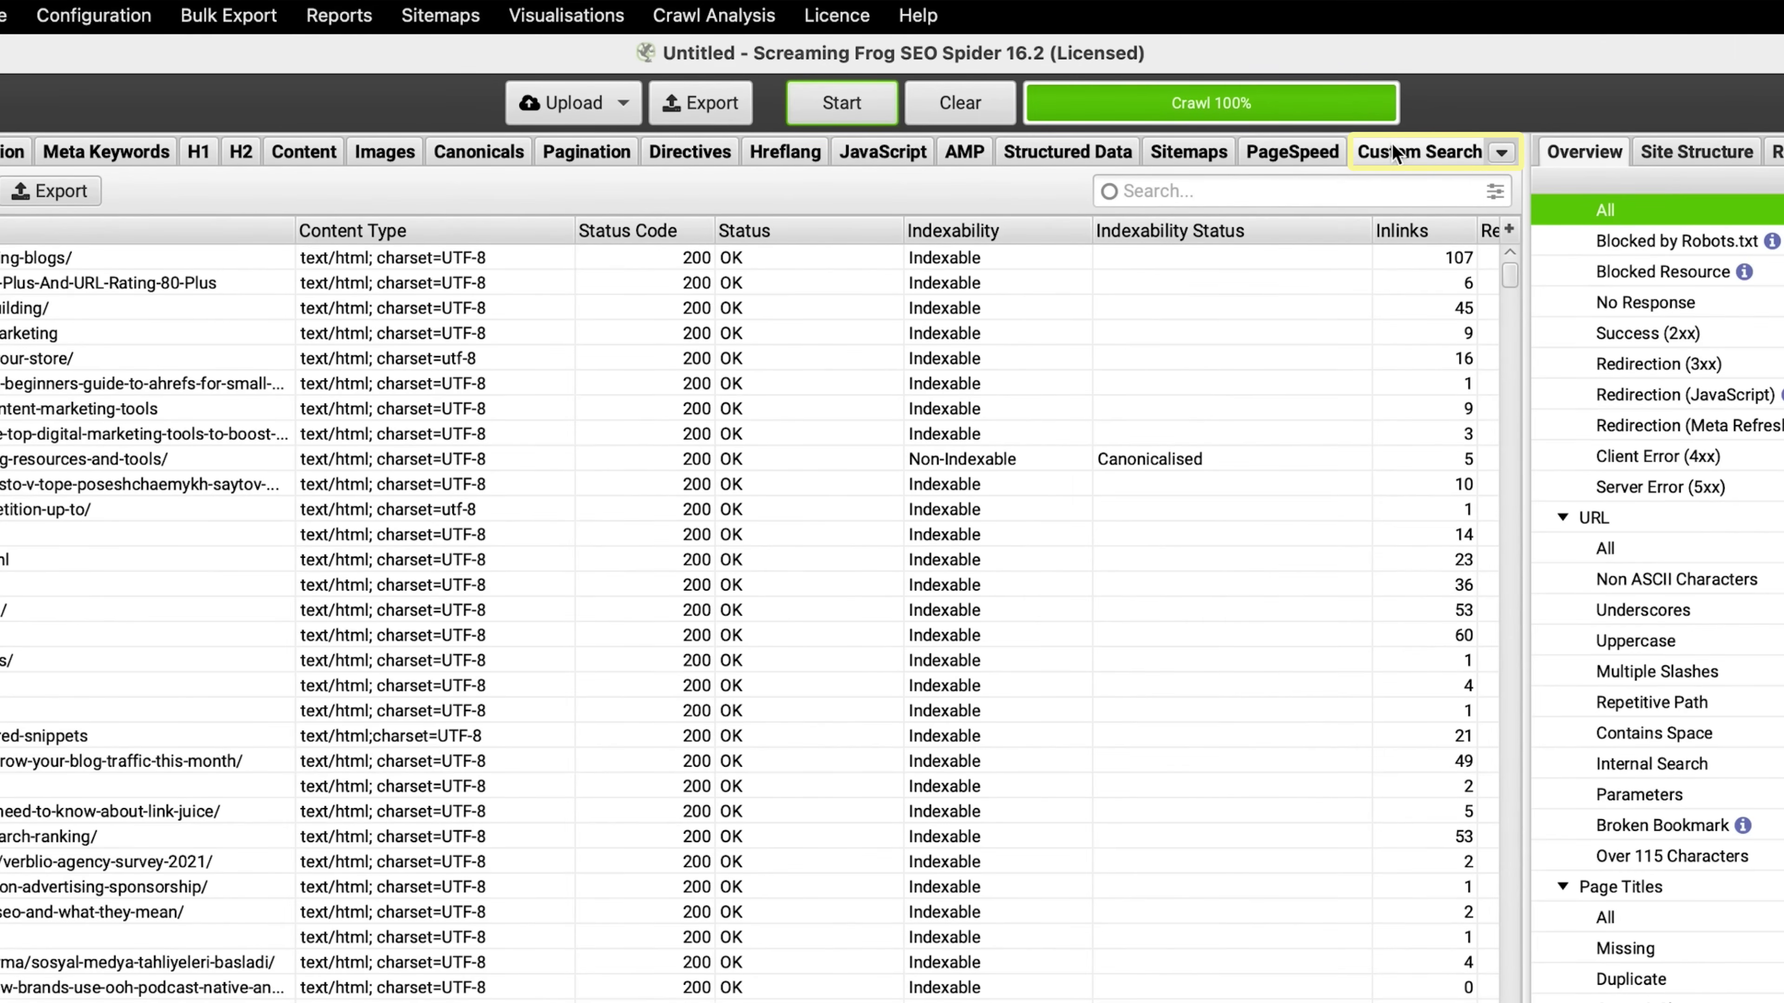
Filter Custom Search results to Search 1 (Does Not Contain), leaving 354 pages without an ahrefs.com link.
{"action": "left_click", "coordinate": [1396, 154]}
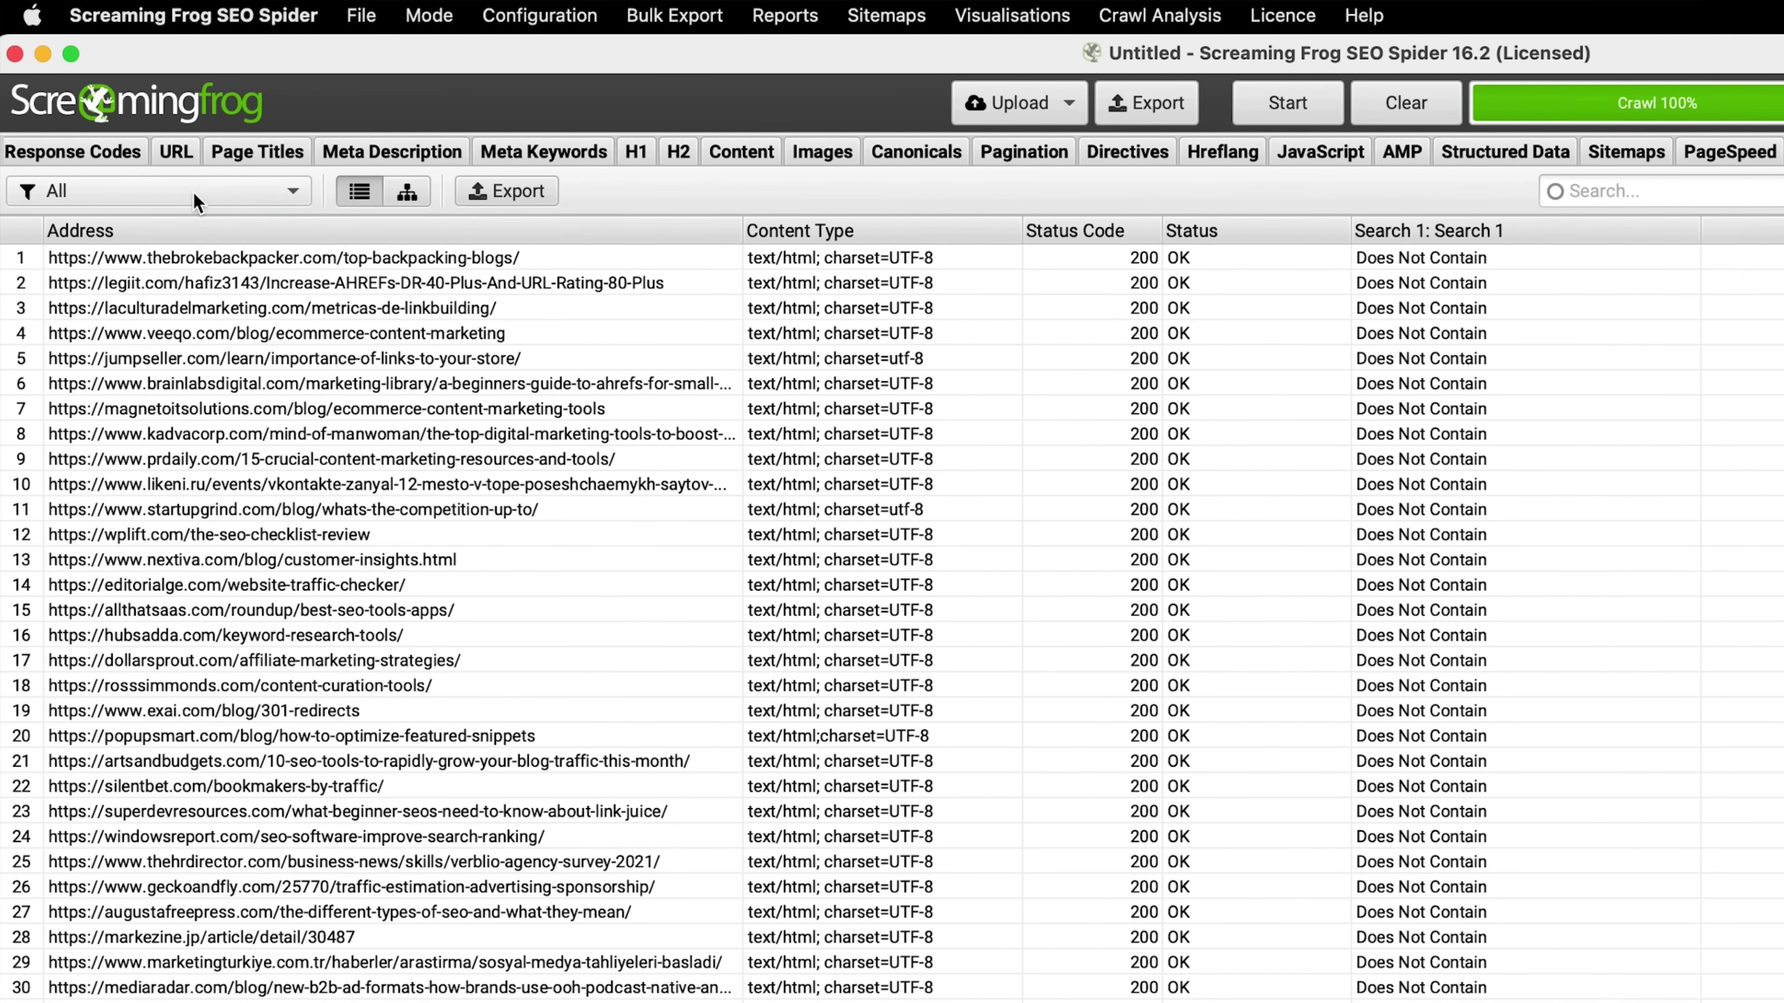
{"action": "left_click", "coordinate": [199, 202]}
{"action": "left_click", "coordinate": [207, 267]}
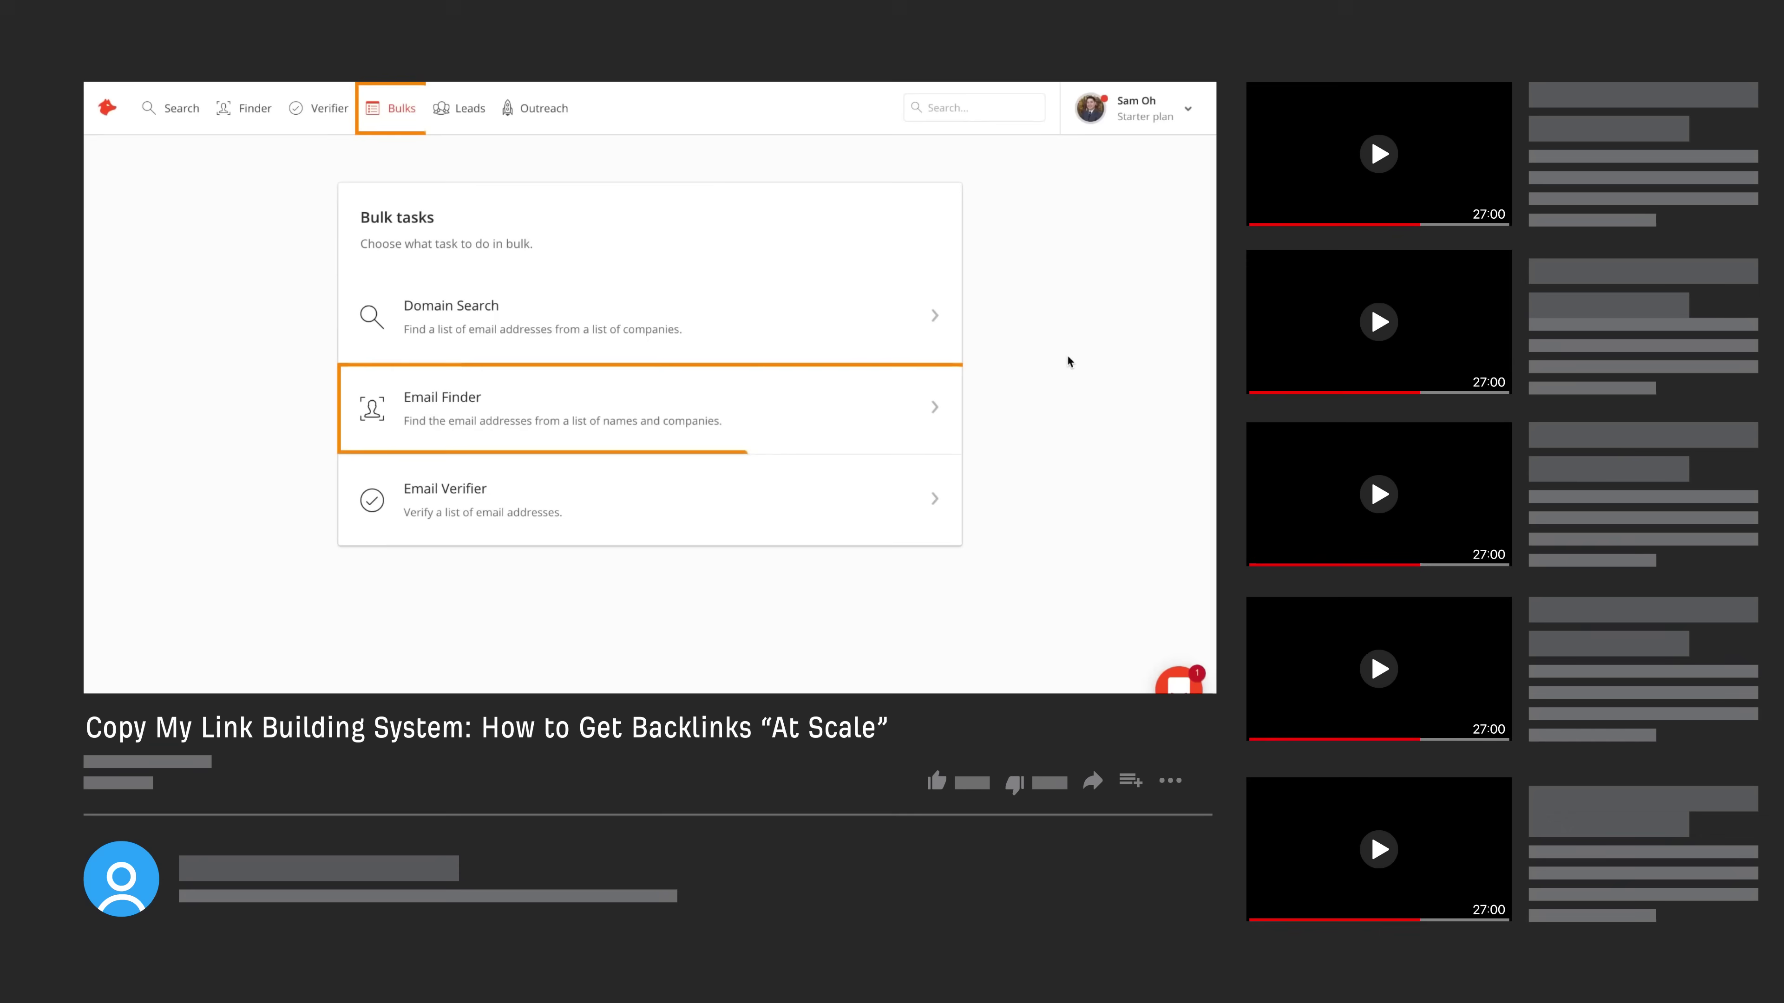
Create a new Email Finder bulk named 'Example list' and attach Hunter - Example Bulk Upload.csv.
{"action": "left_click", "coordinate": [875, 410]}
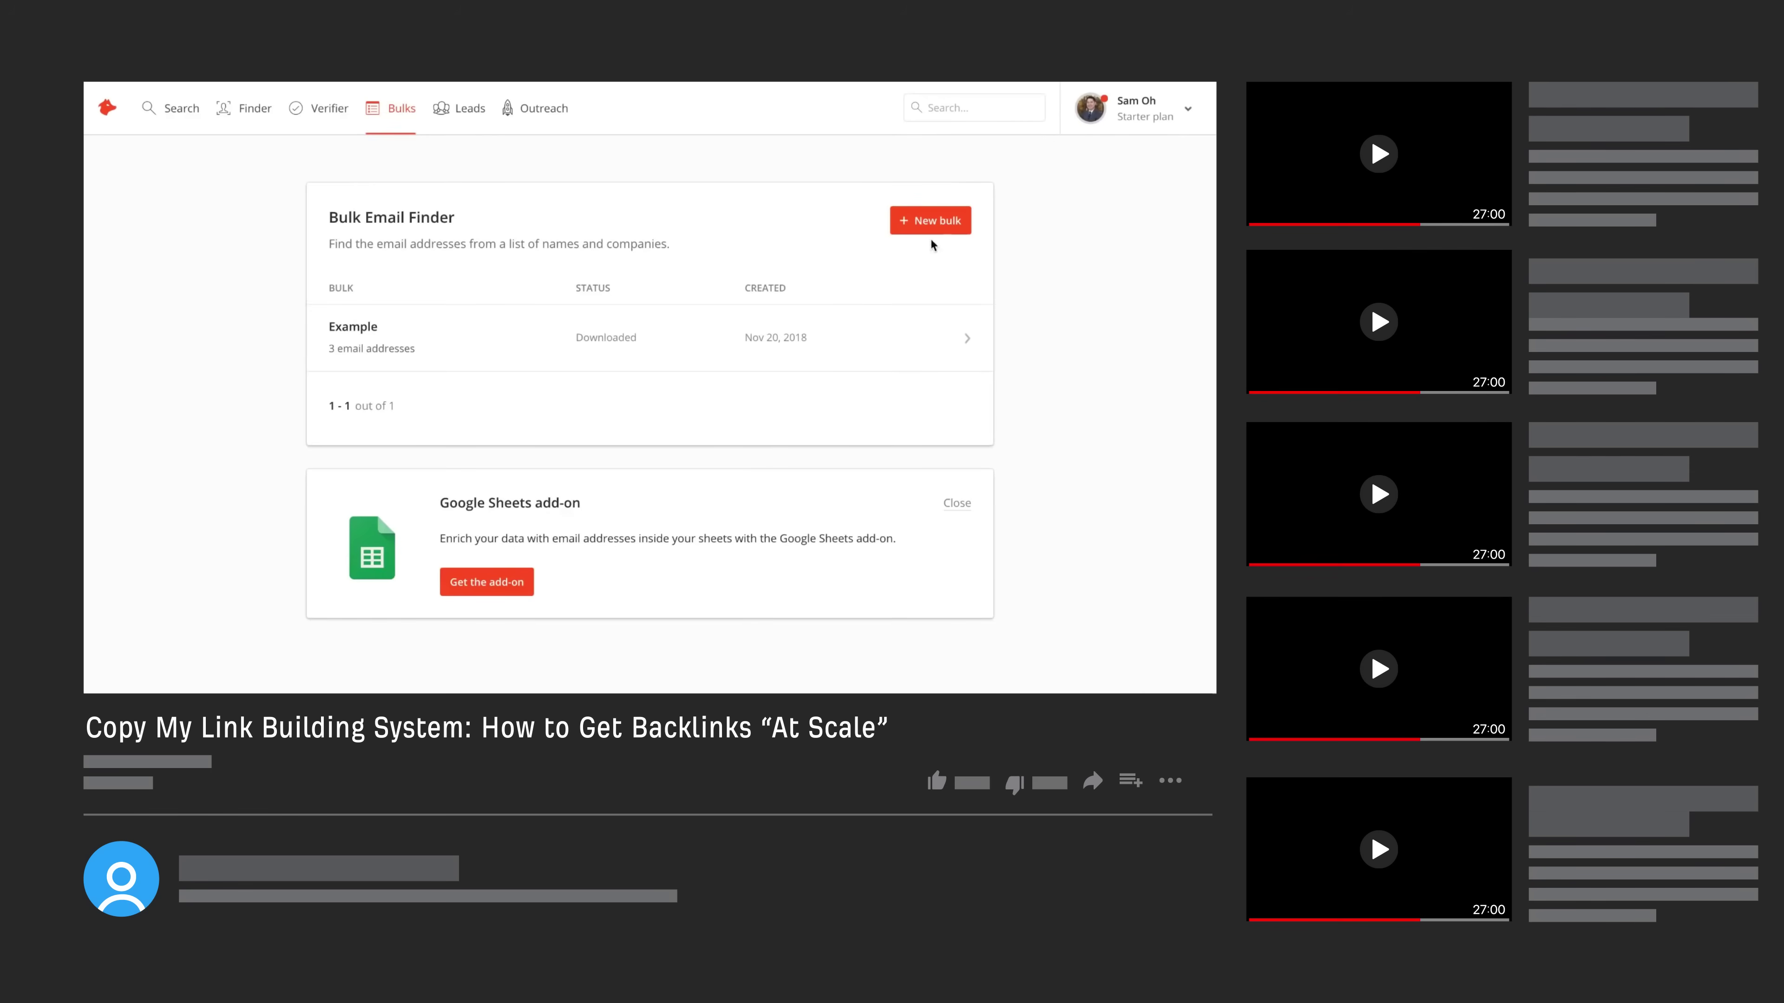
{"action": "left_click", "coordinate": [930, 219]}
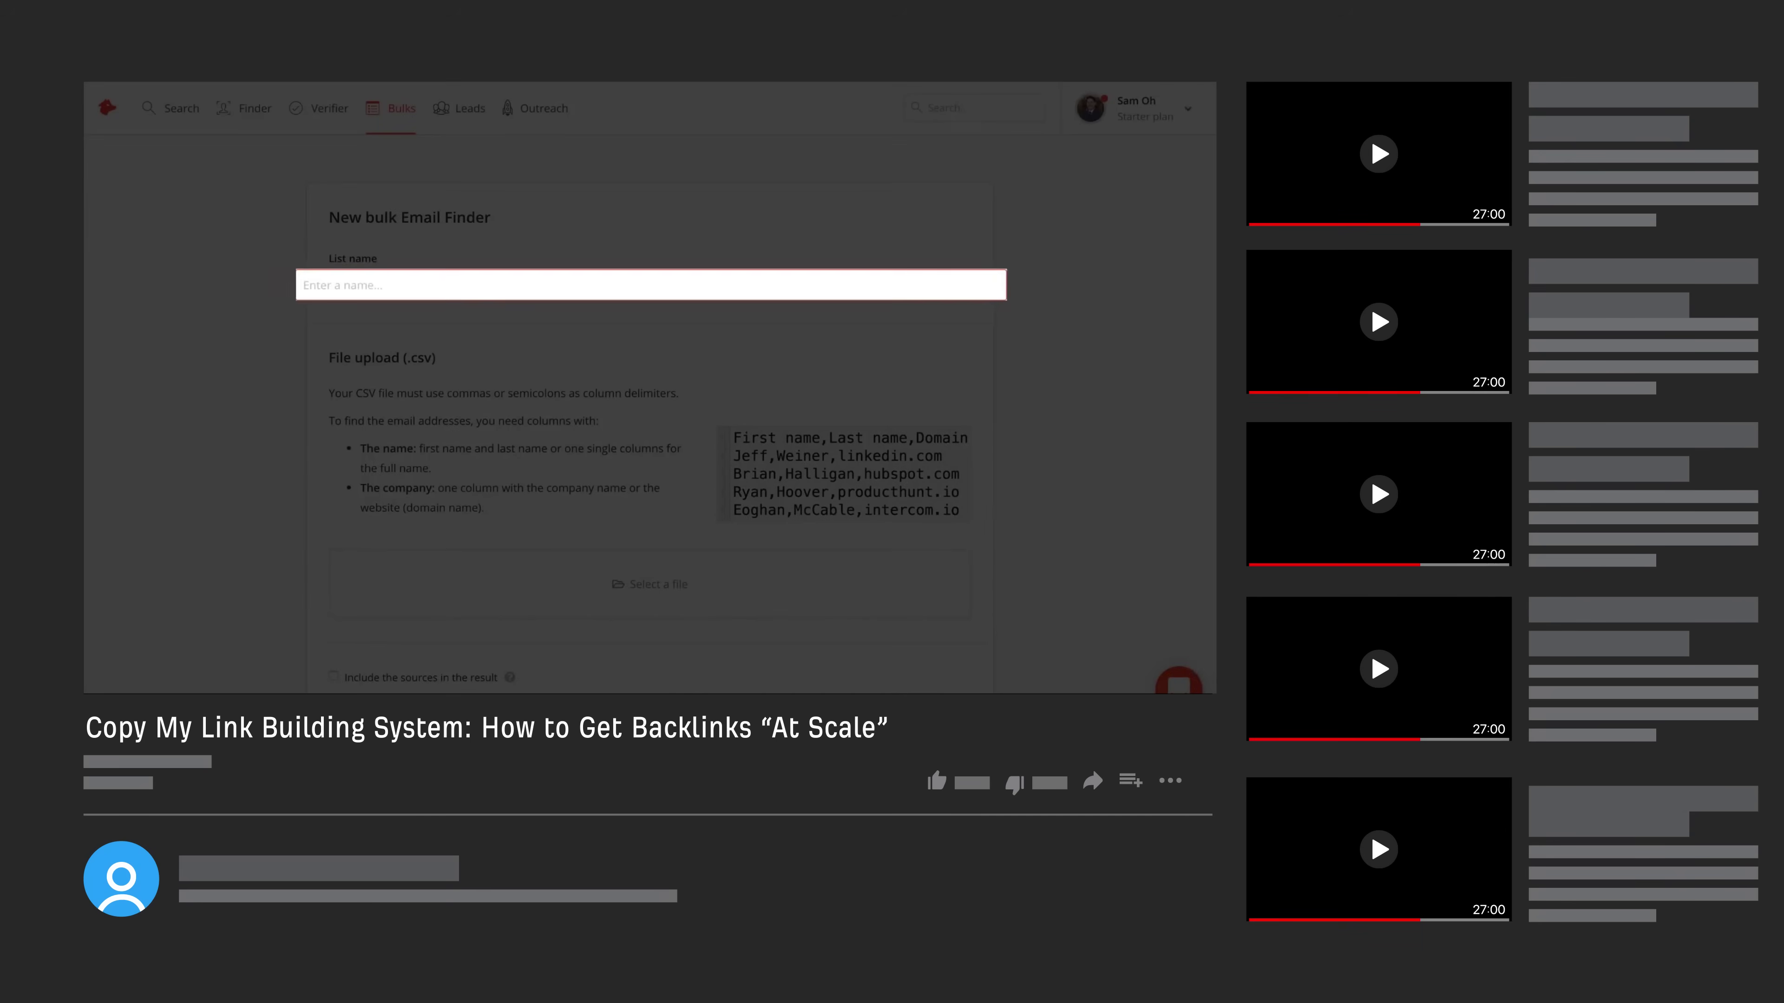
{"action": "type", "text": "Example list"}
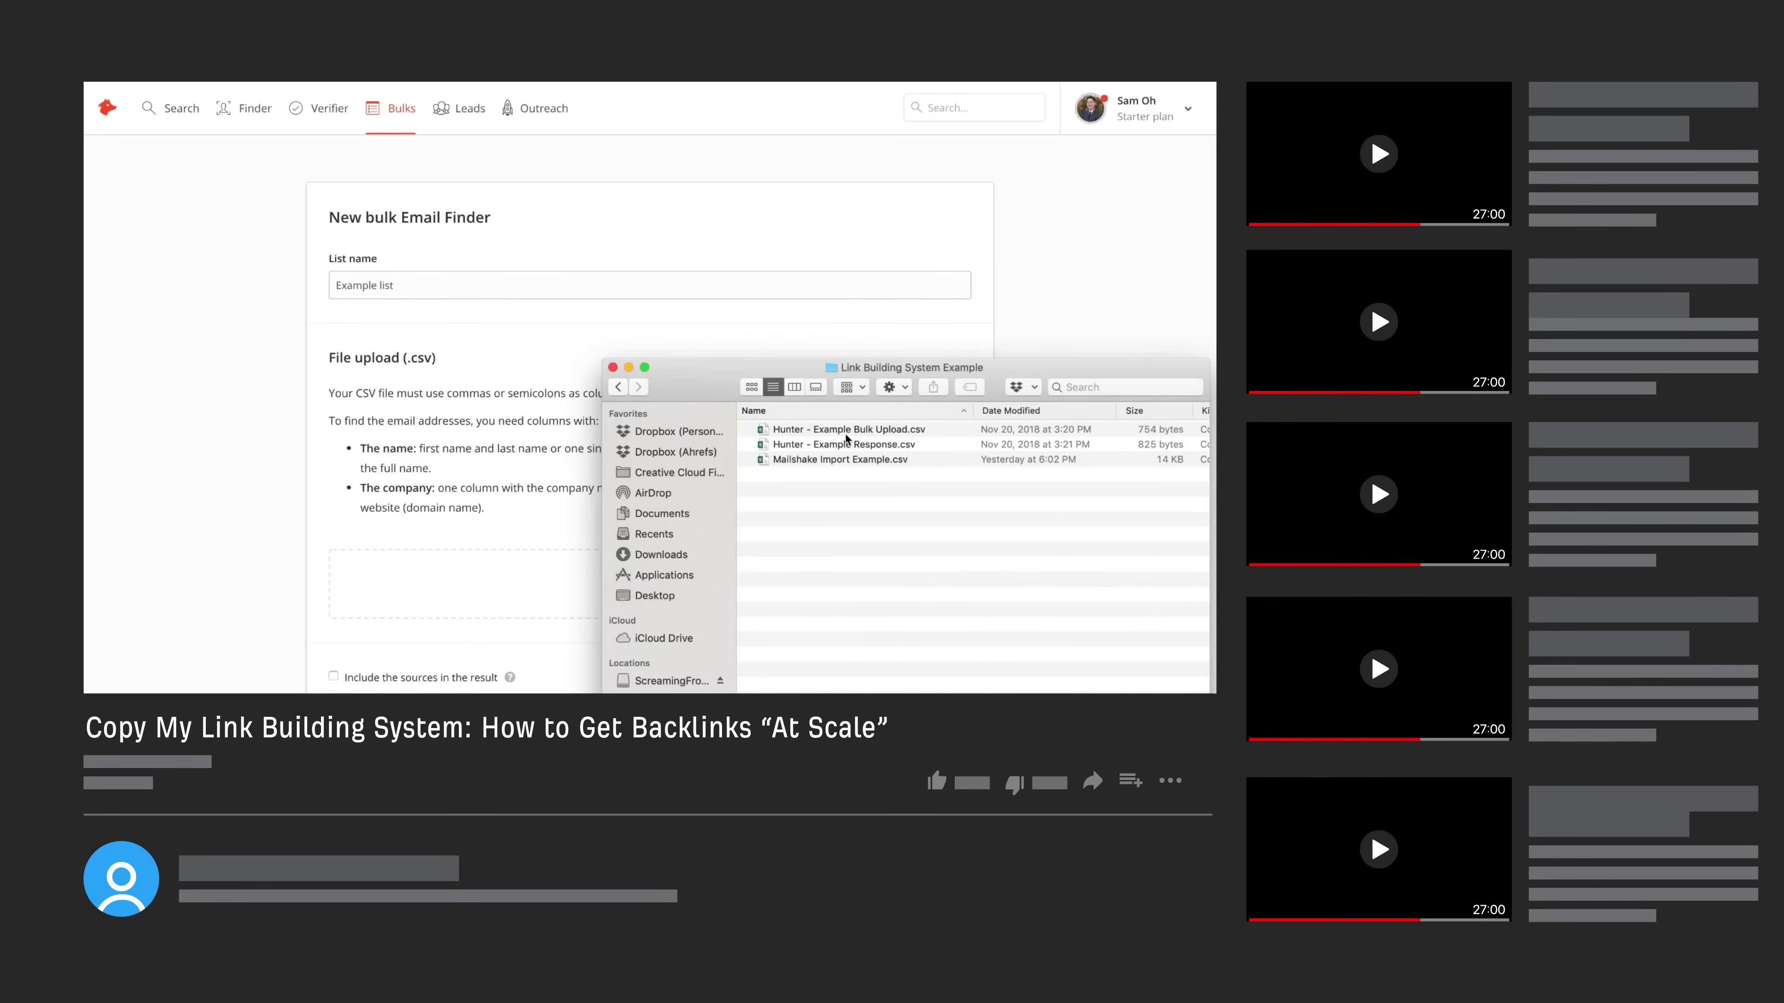
{"action": "left_click_drag", "start_coordinate": [846, 439], "coordinate": [555, 580]}
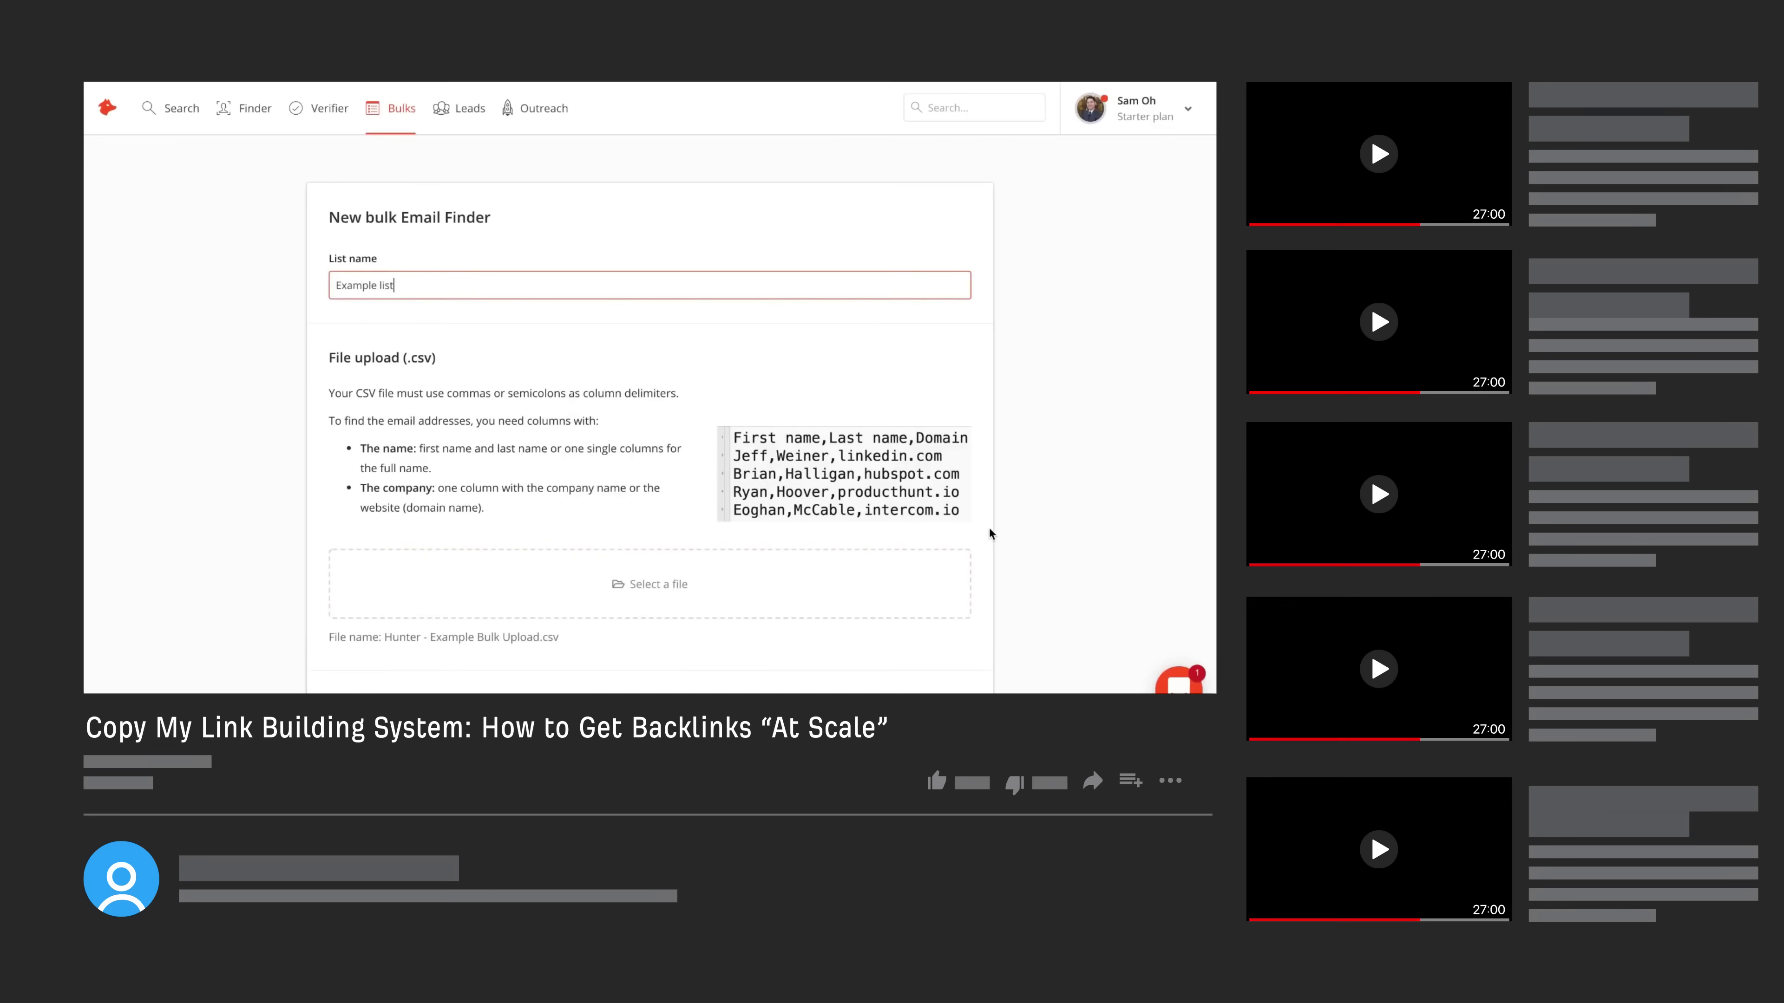